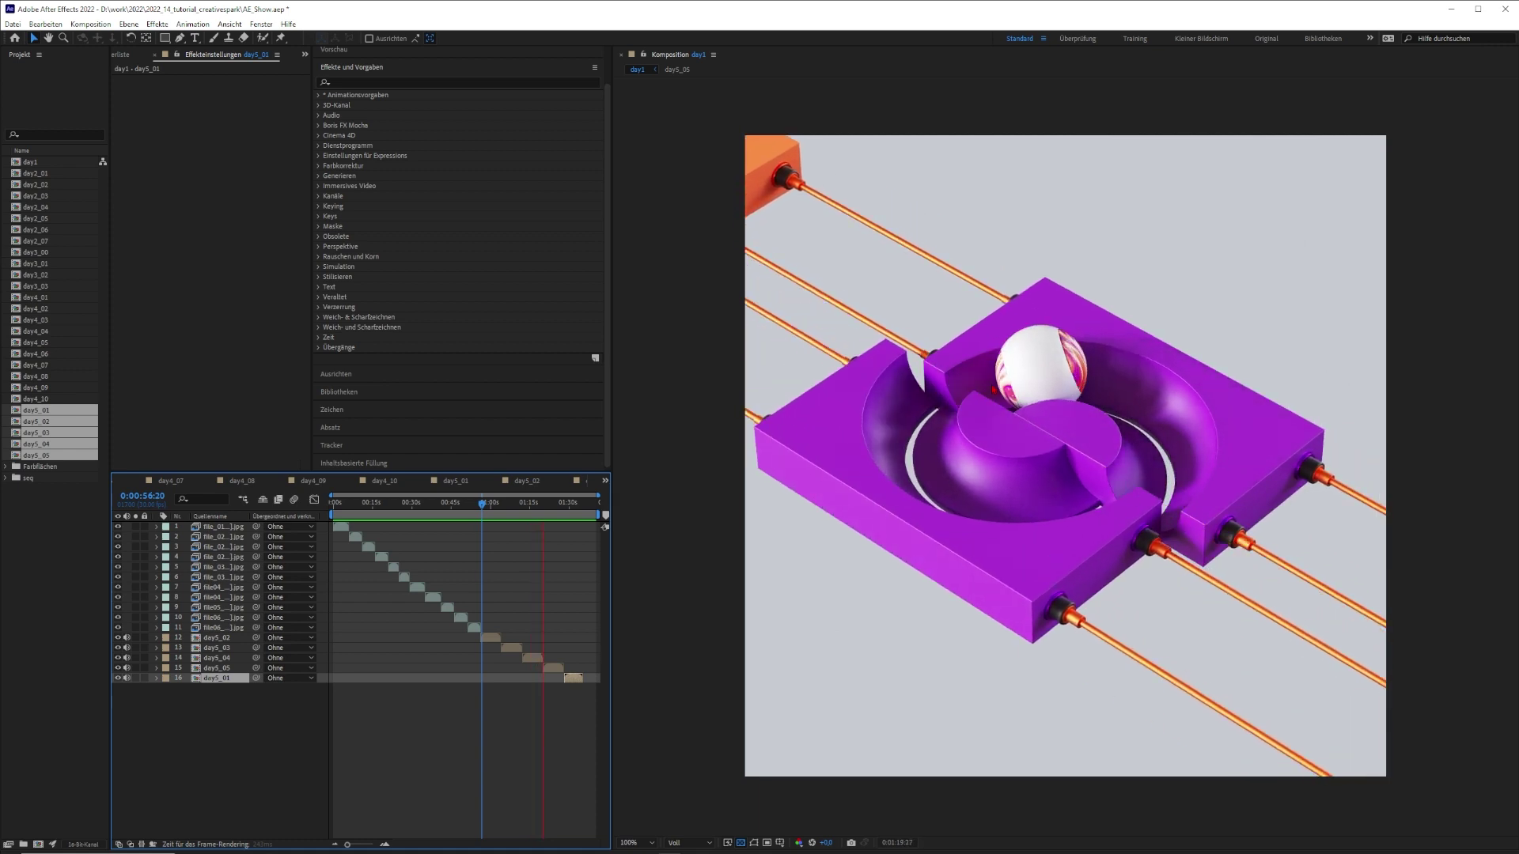
Step: Scrub to the conveyor roller shot at 1:21 and play it briefly, then return to the winding track near 0:01:02
{"action": "left_click", "coordinate": [549, 508]}
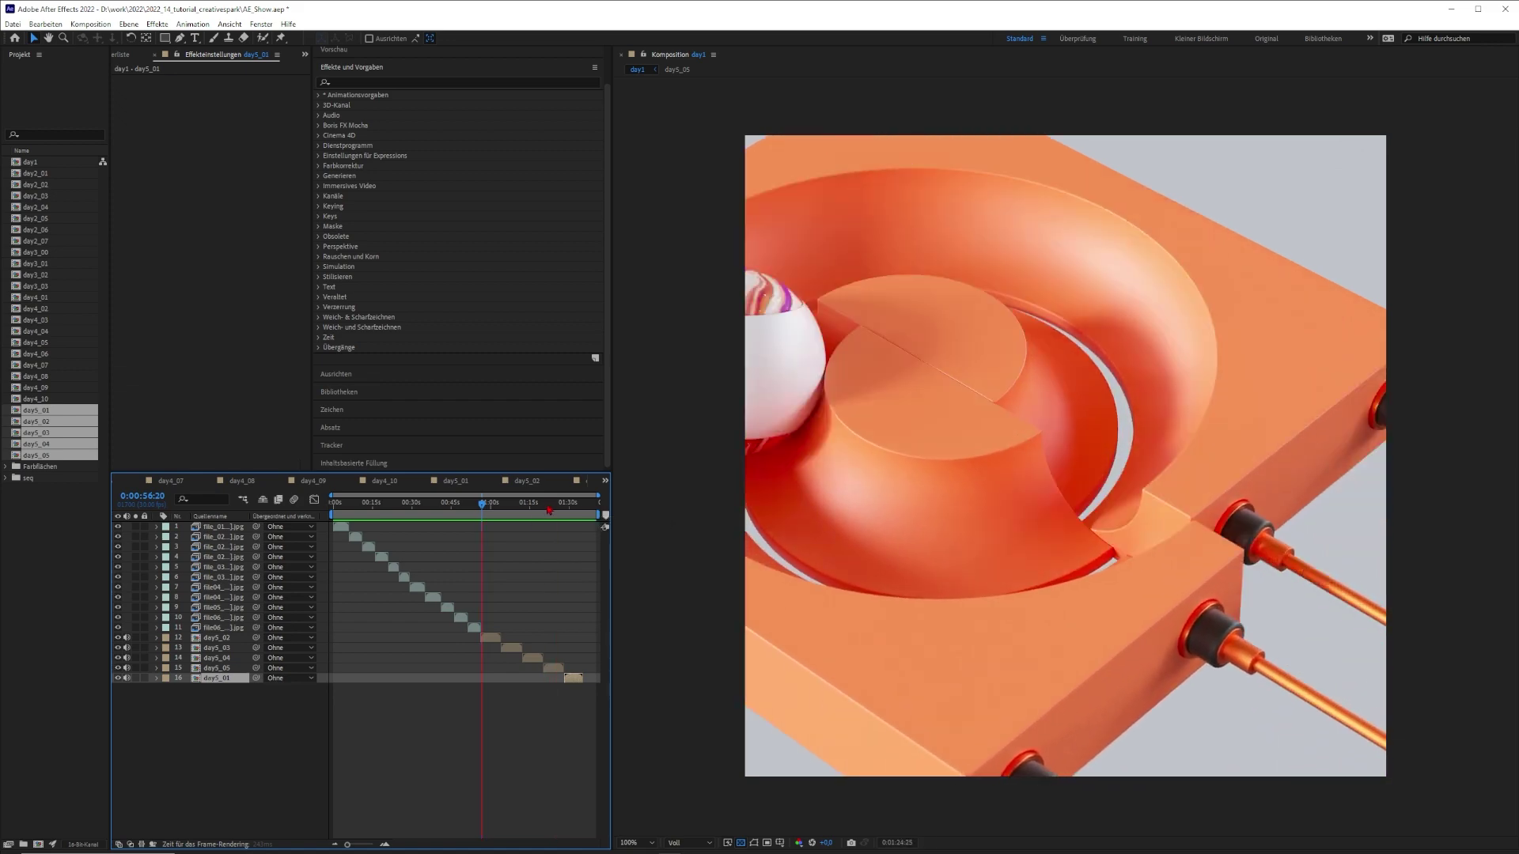
{"action": "left_click_drag", "start_coordinate": [550, 509], "coordinate": [562, 518]}
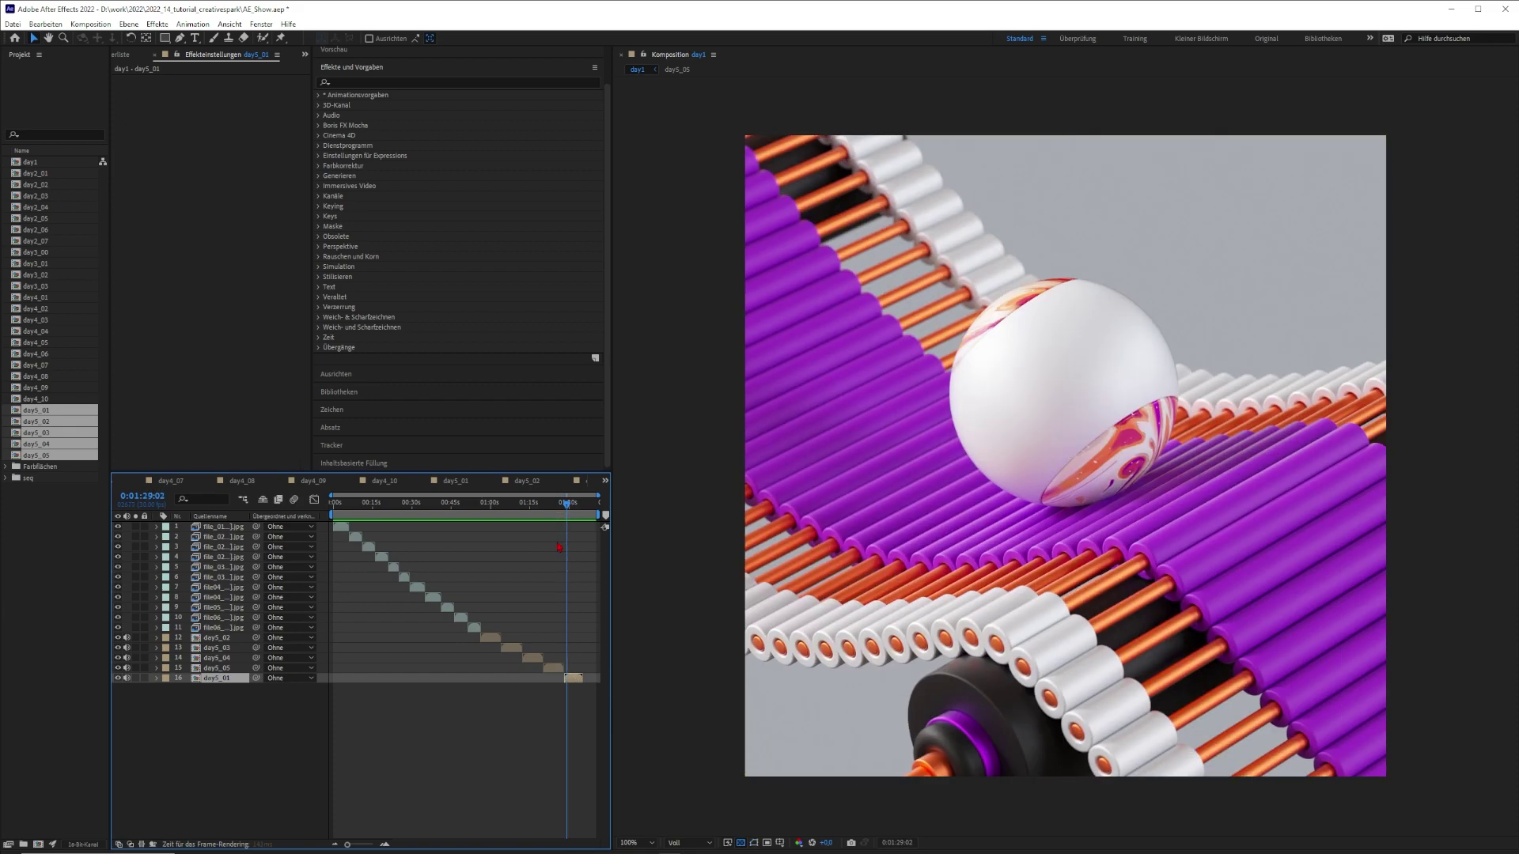
{"action": "key", "text": "space"}
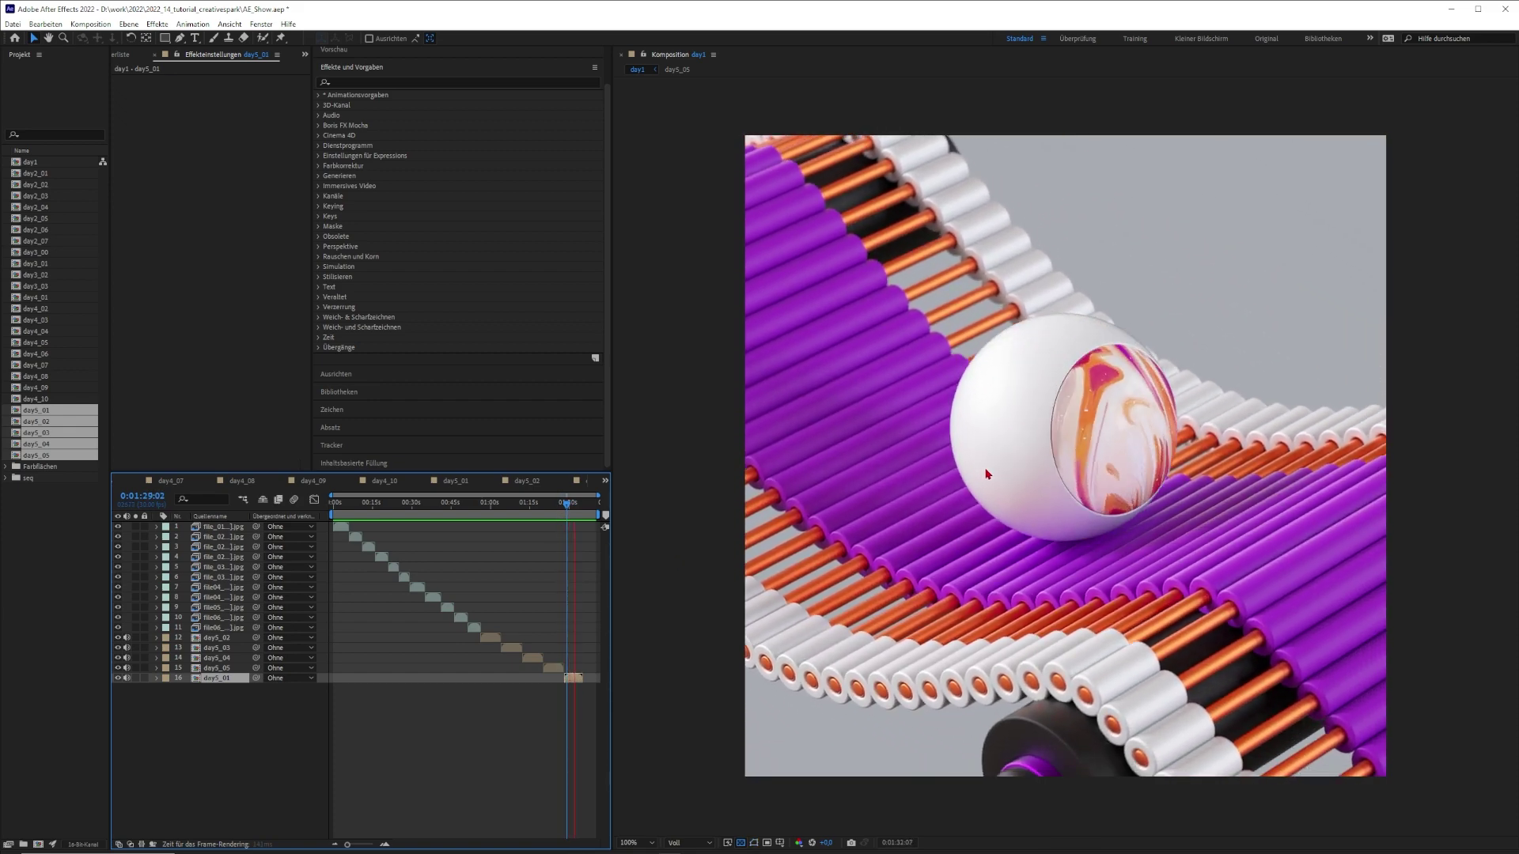
{"action": "key", "text": "space"}
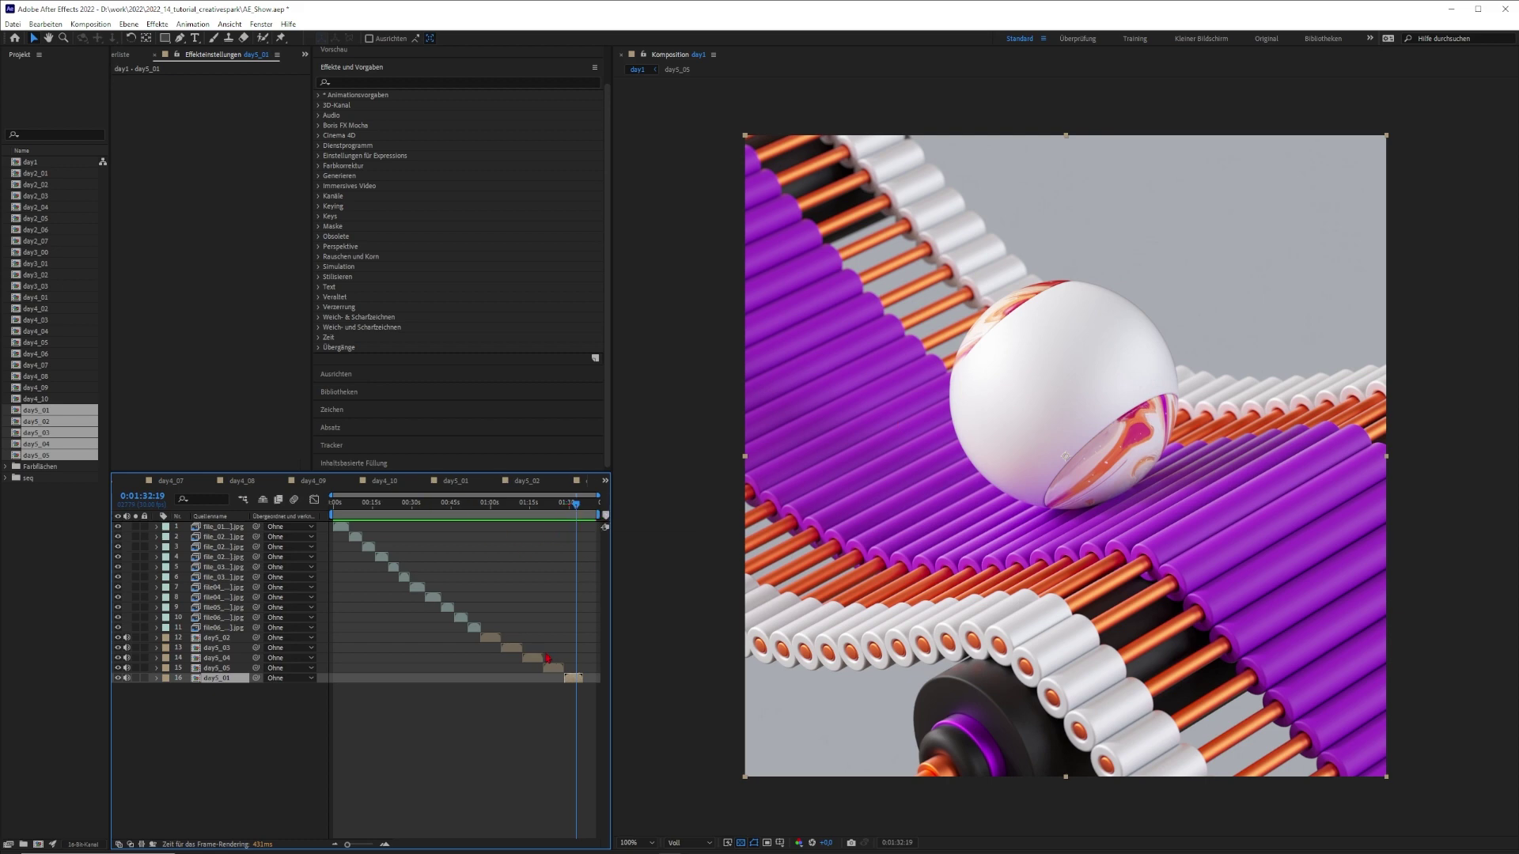
{"action": "left_click_drag", "start_coordinate": [568, 508], "coordinate": [503, 507]}
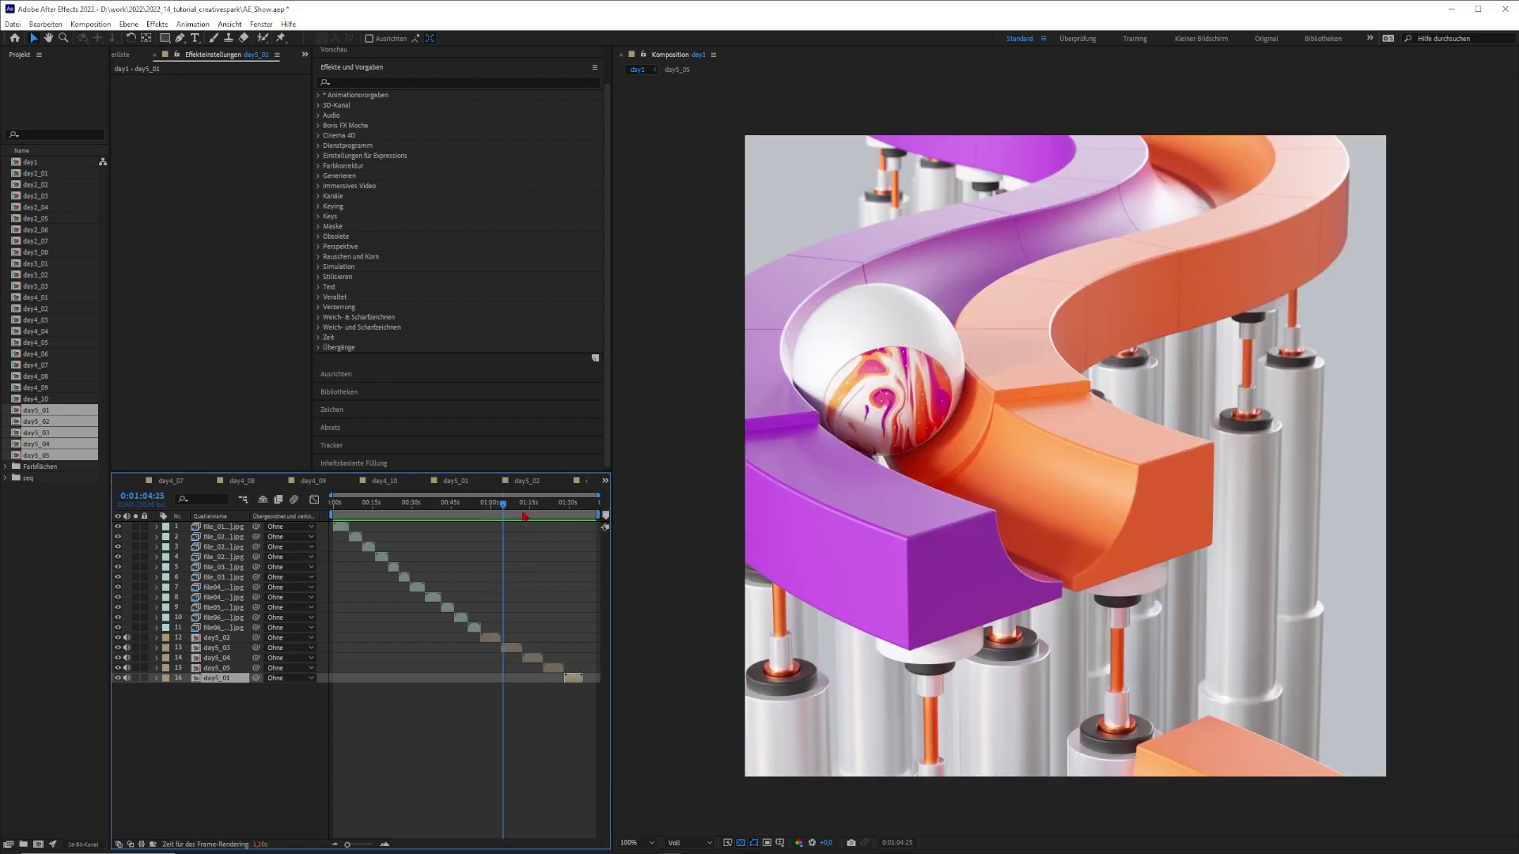
{"action": "left_click_drag", "start_coordinate": [499, 526], "coordinate": [333, 520]}
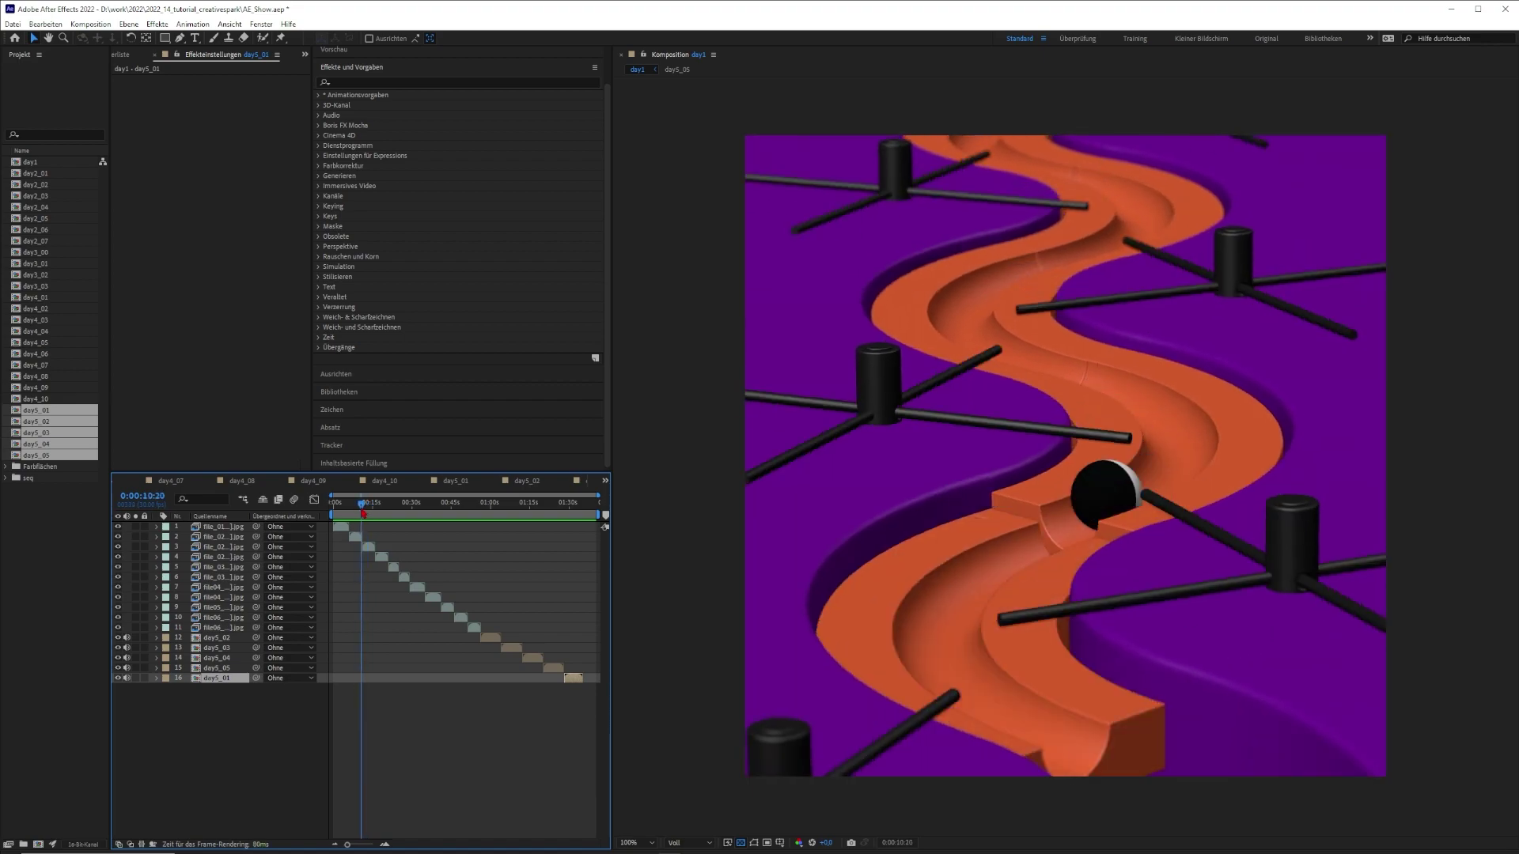
Step: Scrub to around 0:00:10 and play the black ball rolling down the orange track
{"action": "left_click_drag", "start_coordinate": [361, 510], "coordinate": [361, 550]}
{"action": "key", "text": "space"}
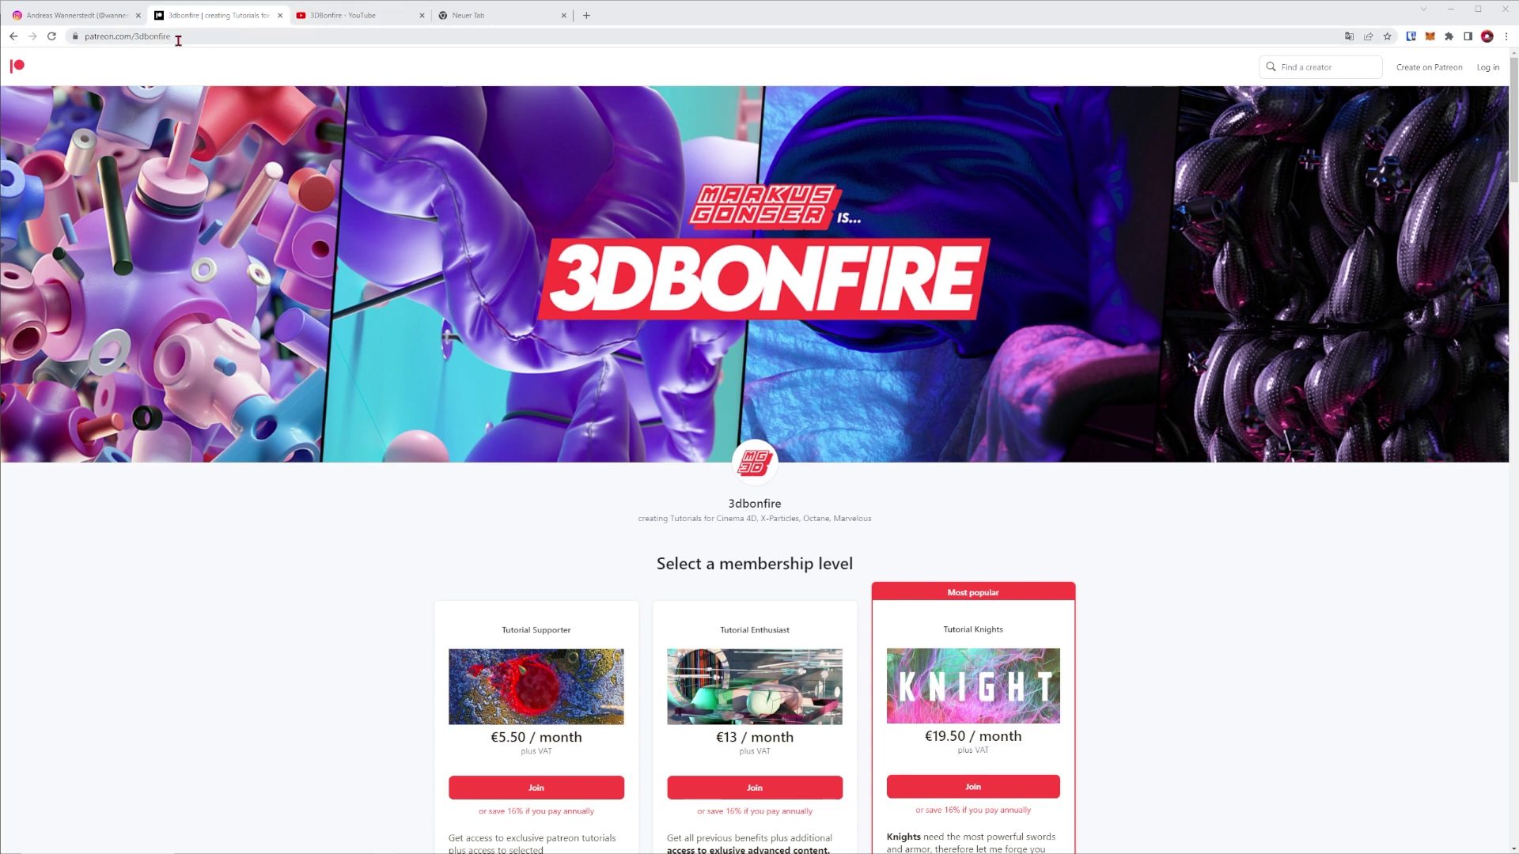
Step: Select the Patreon page address and scroll down to the membership tiers
{"action": "left_click", "coordinate": [178, 38]}
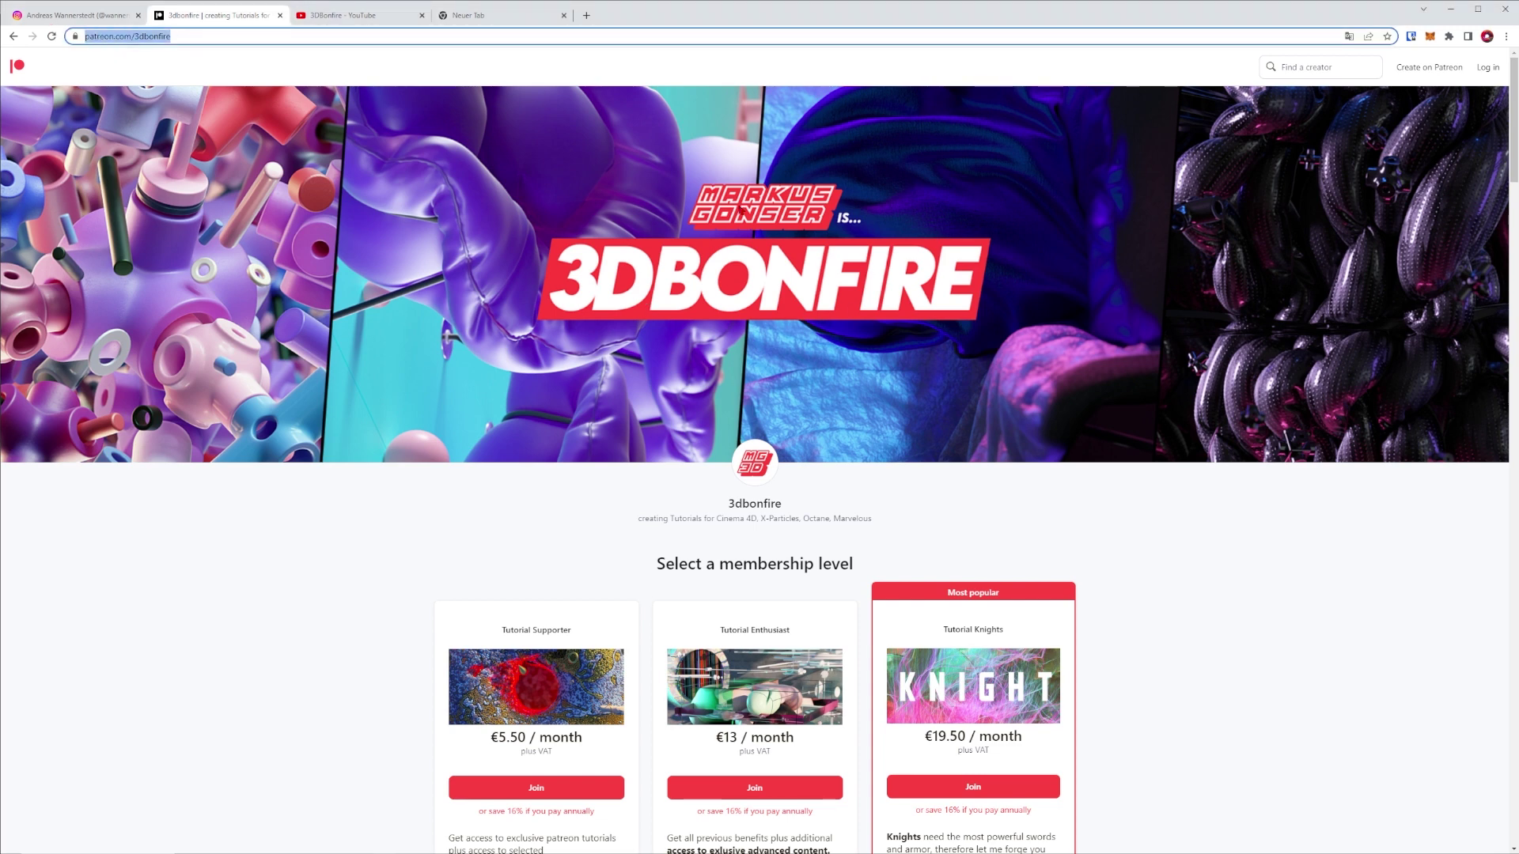
{"action": "scroll", "coordinate": [709, 543], "scroll_direction": "down", "scroll_amount": 3}
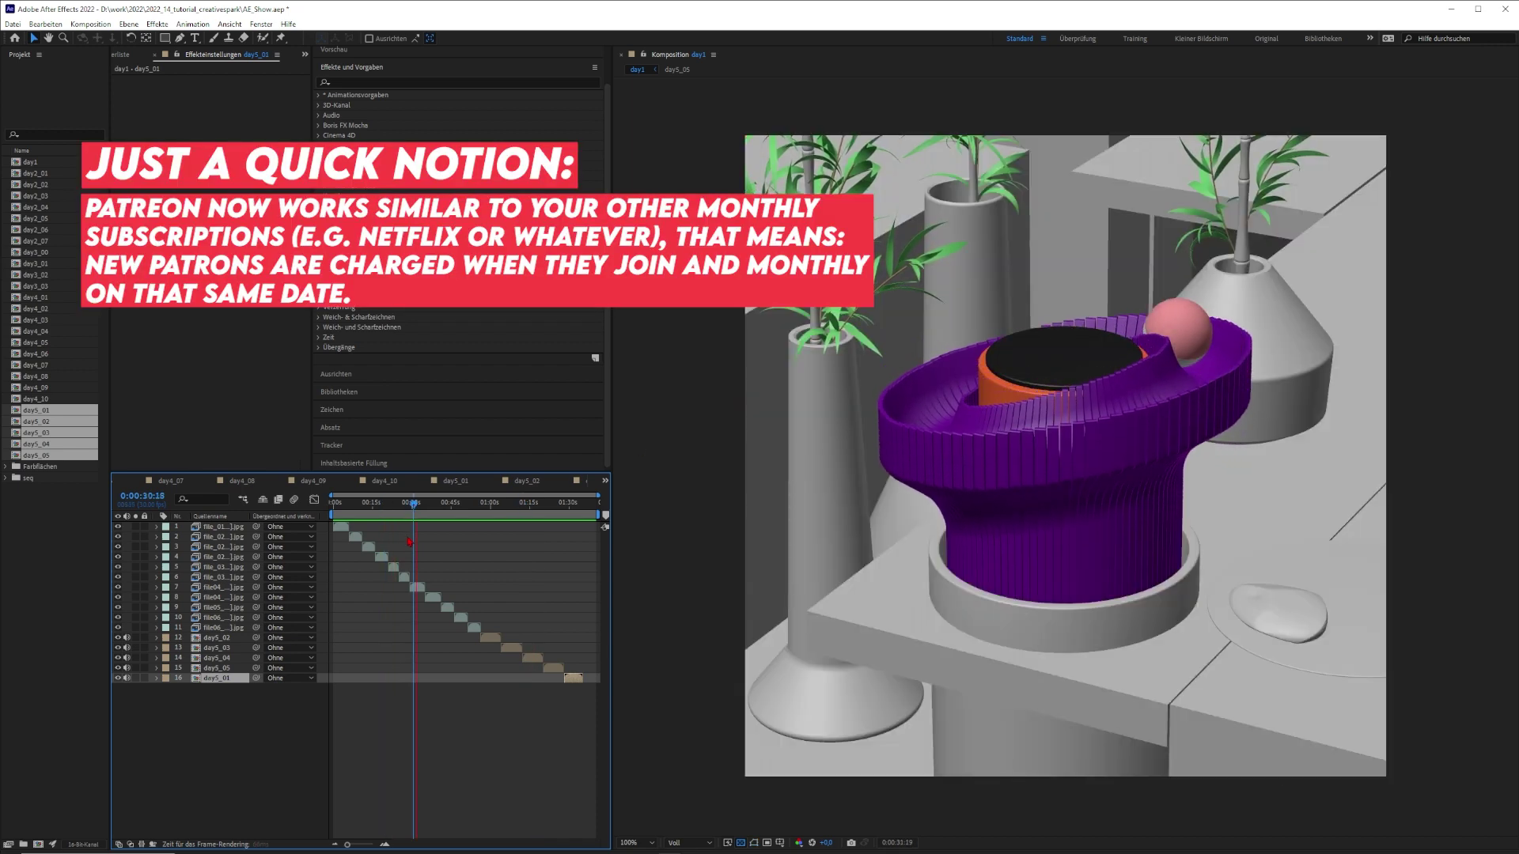
Step: Stop the bamboo bowl preview and open the coral 'The Hunter' lamp post on Instagram
{"action": "key", "text": "space"}
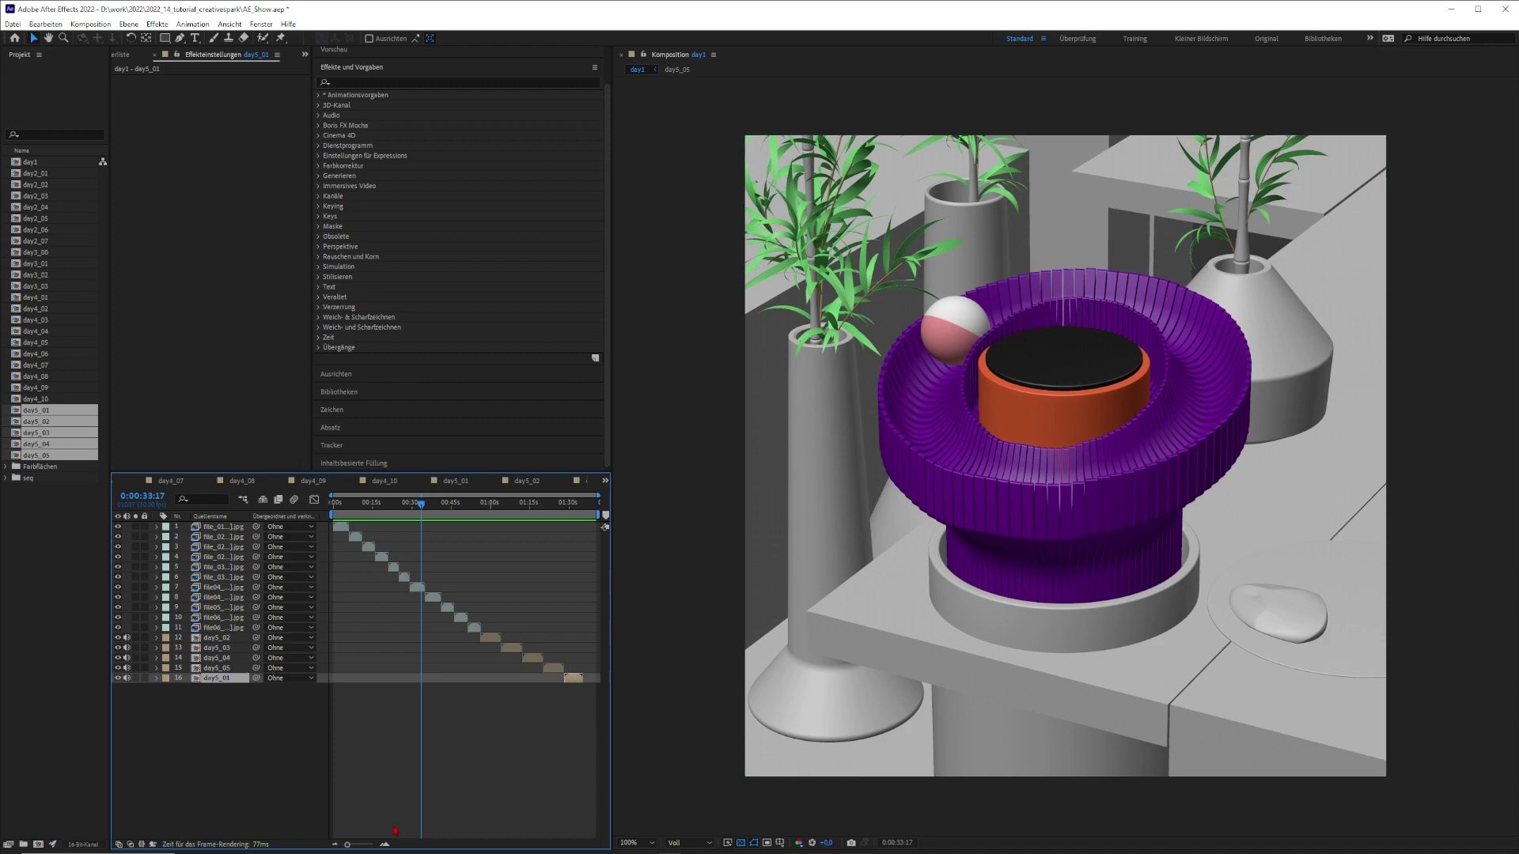
{"action": "key", "text": "alt+Tab"}
{"action": "left_click", "coordinate": [1118, 295]}
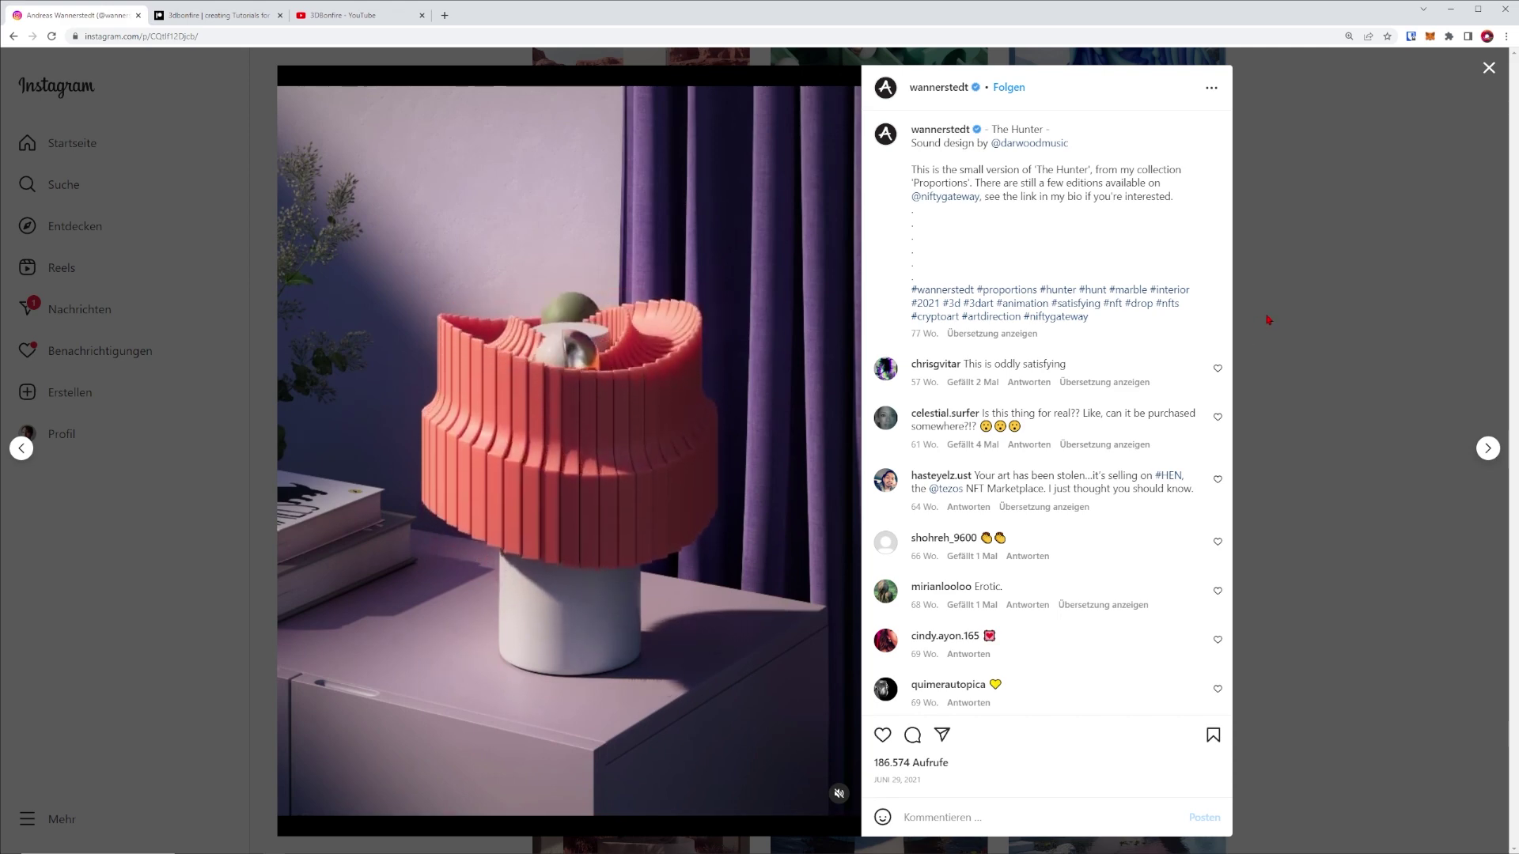
Step: Close the lamp post, scroll up to the artist's profile header, and minimize Chrome
{"action": "left_click", "coordinate": [1460, 359]}
{"action": "scroll", "coordinate": [738, 199], "scroll_direction": "up", "scroll_amount": 15}
{"action": "double_click", "coordinate": [868, 91]}
{"action": "left_click", "coordinate": [738, 117]}
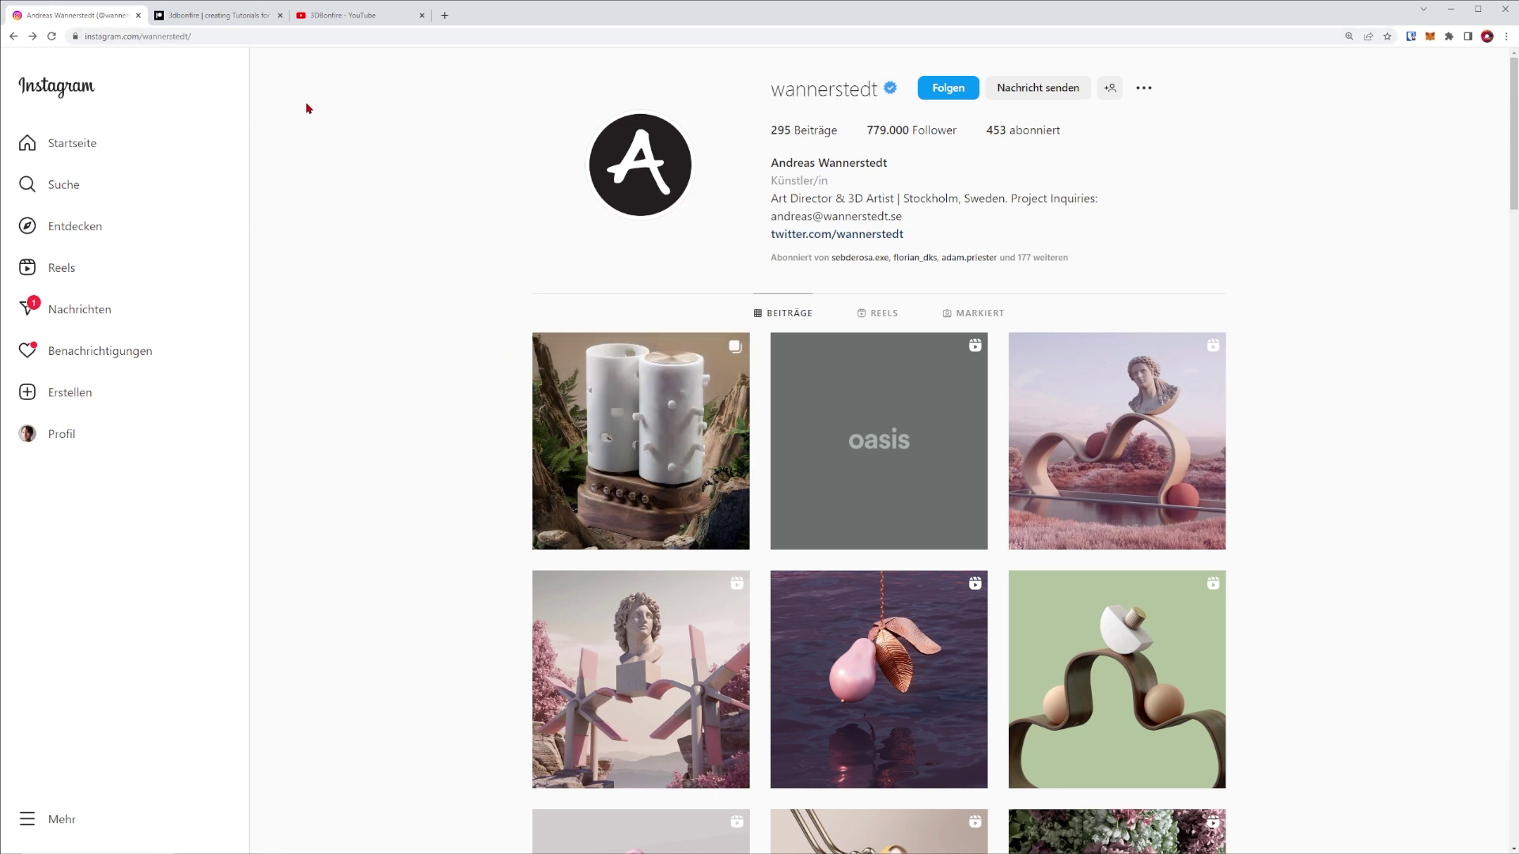
{"action": "left_click", "coordinate": [1450, 9]}
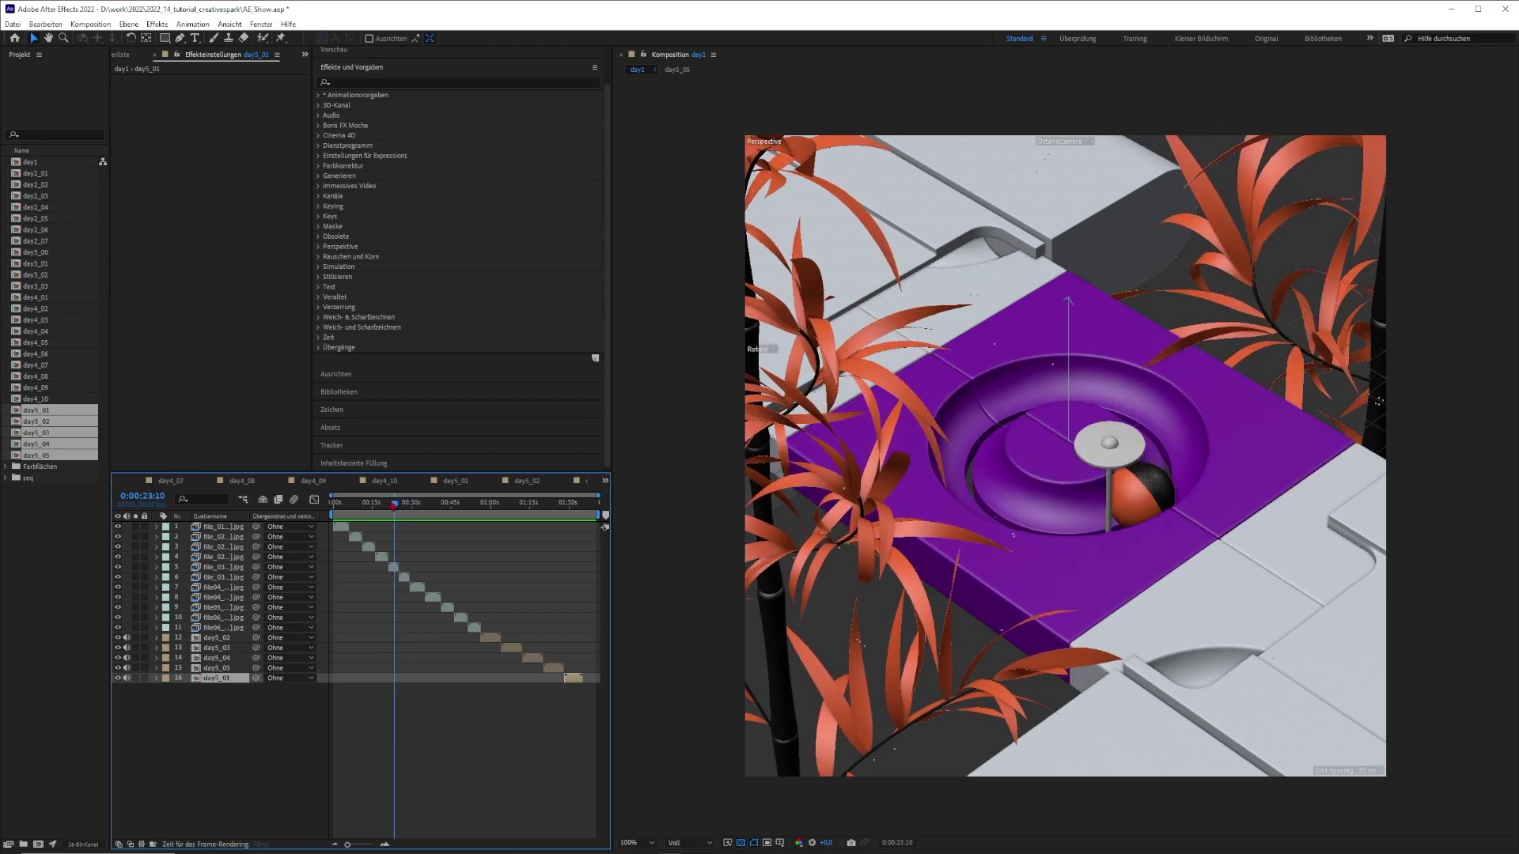
Step: Play the bamboo bowl loop, check the orange-and-purple bowl shot at 1:13, then return
{"action": "key", "text": "space"}
{"action": "key", "text": "space"}
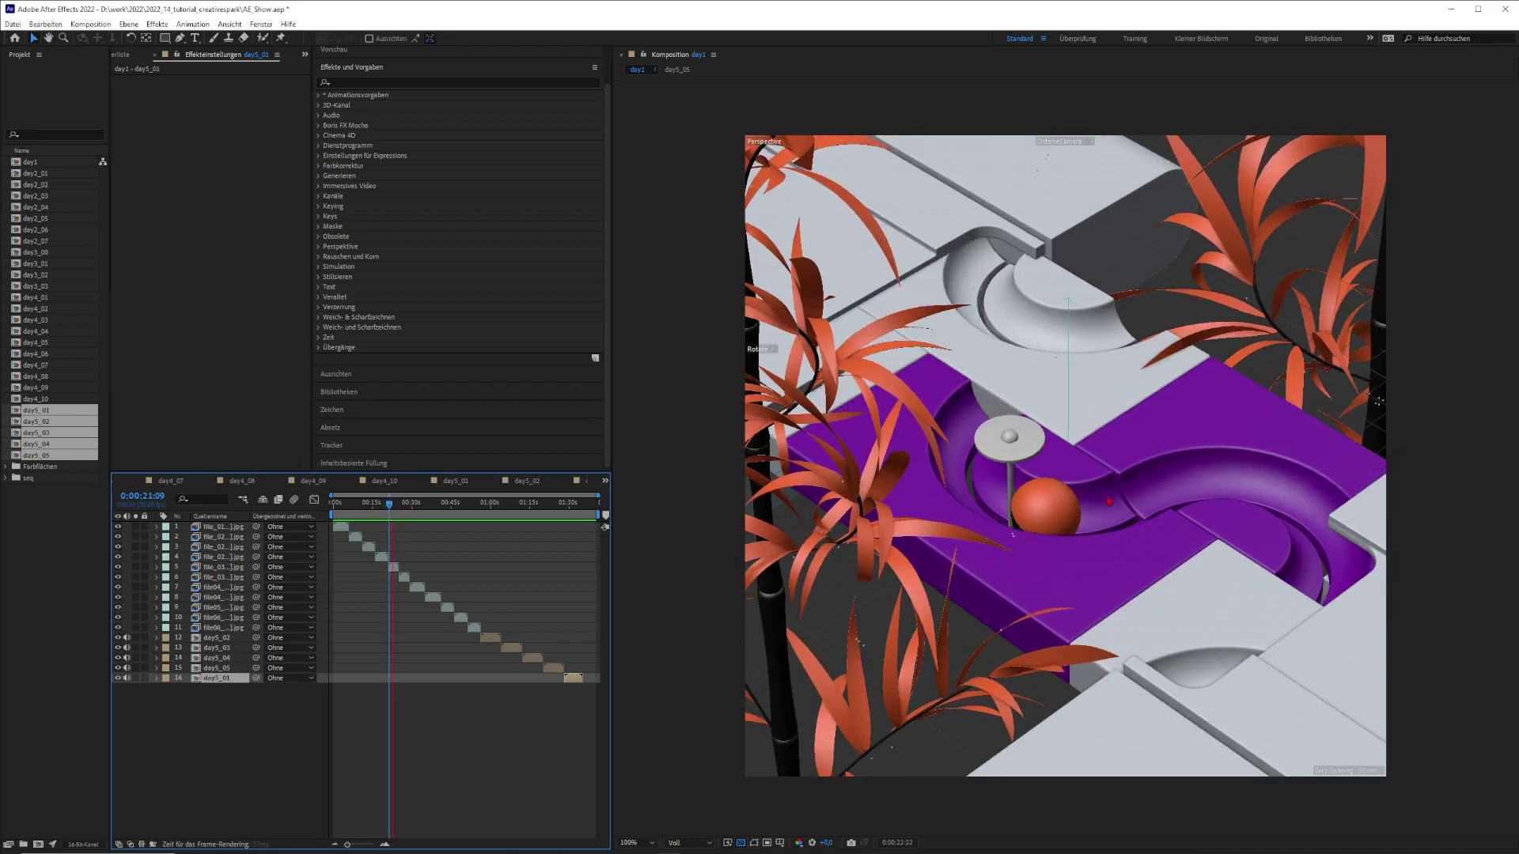
{"action": "left_click_drag", "start_coordinate": [496, 503], "coordinate": [523, 503]}
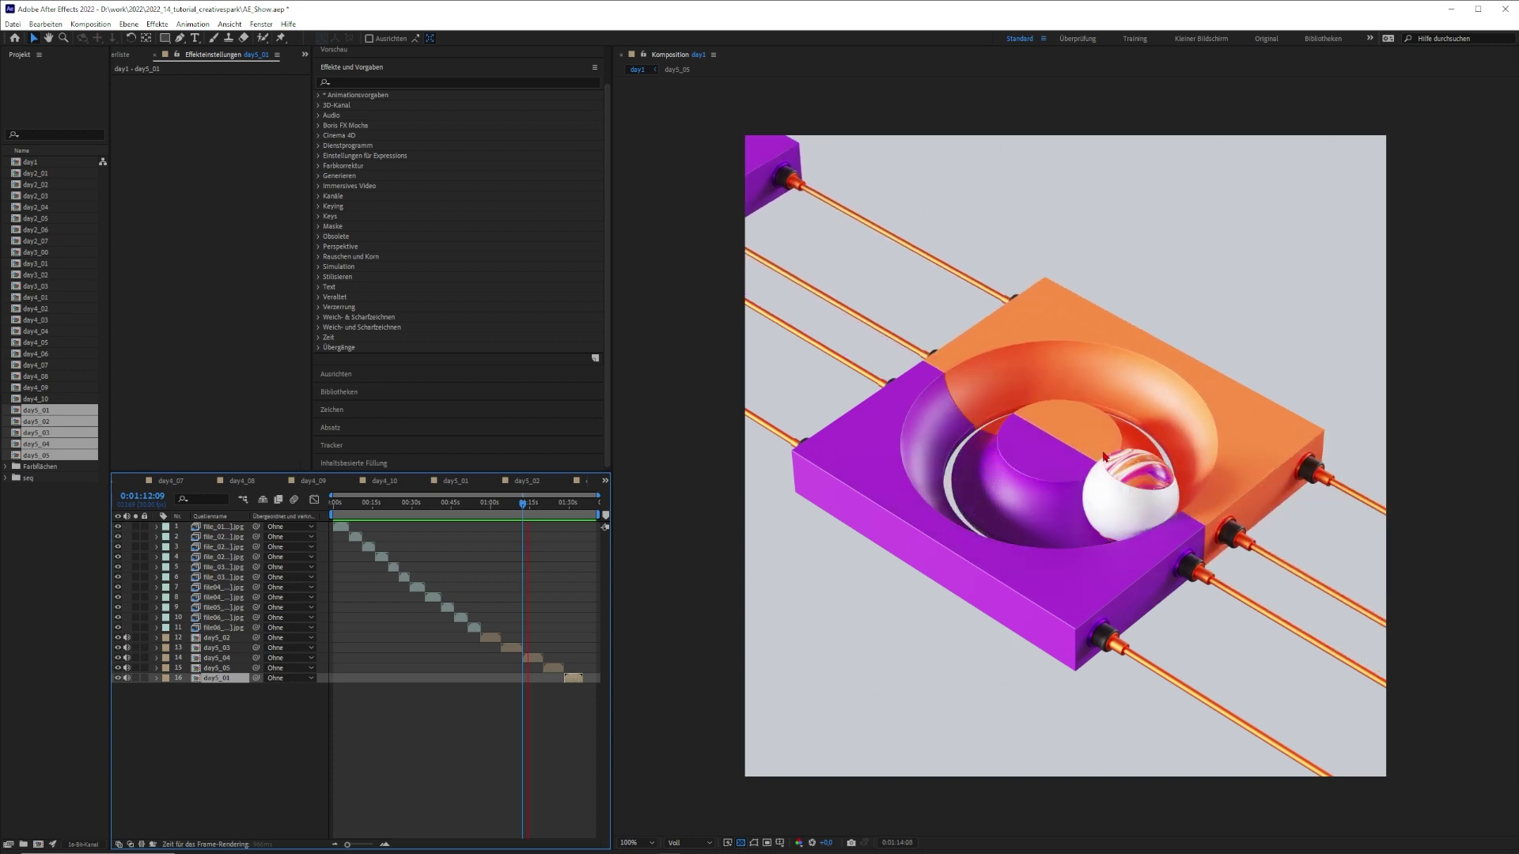
{"action": "key", "text": "space"}
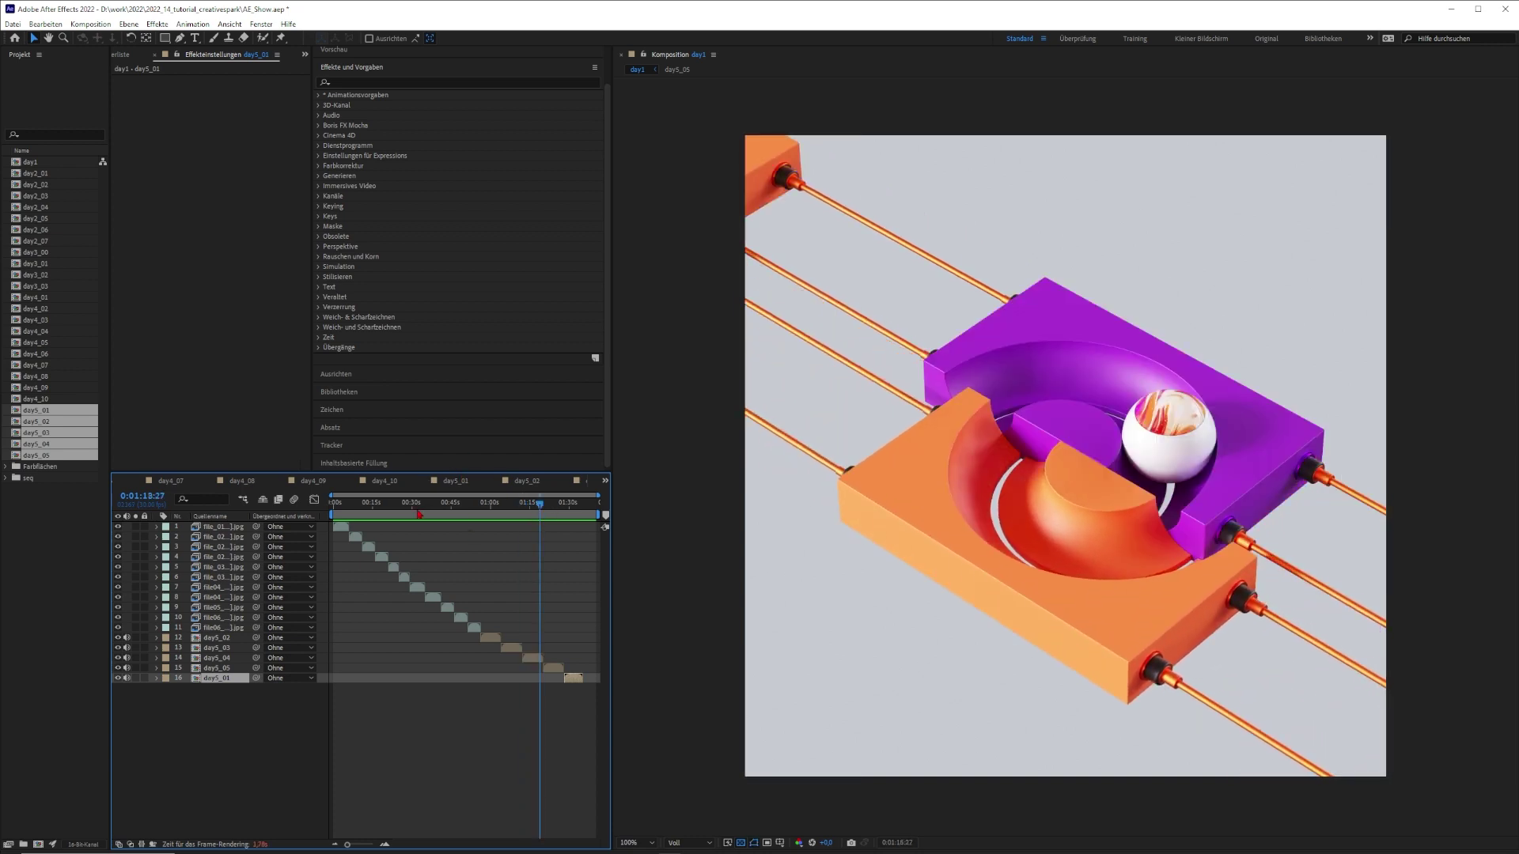
{"action": "mouse_move", "coordinate": [418, 515]}
{"action": "left_mouse_down"}
{"action": "mouse_move", "coordinate": [385, 516]}
{"action": "mouse_move", "coordinate": [402, 516]}
{"action": "left_mouse_up"}
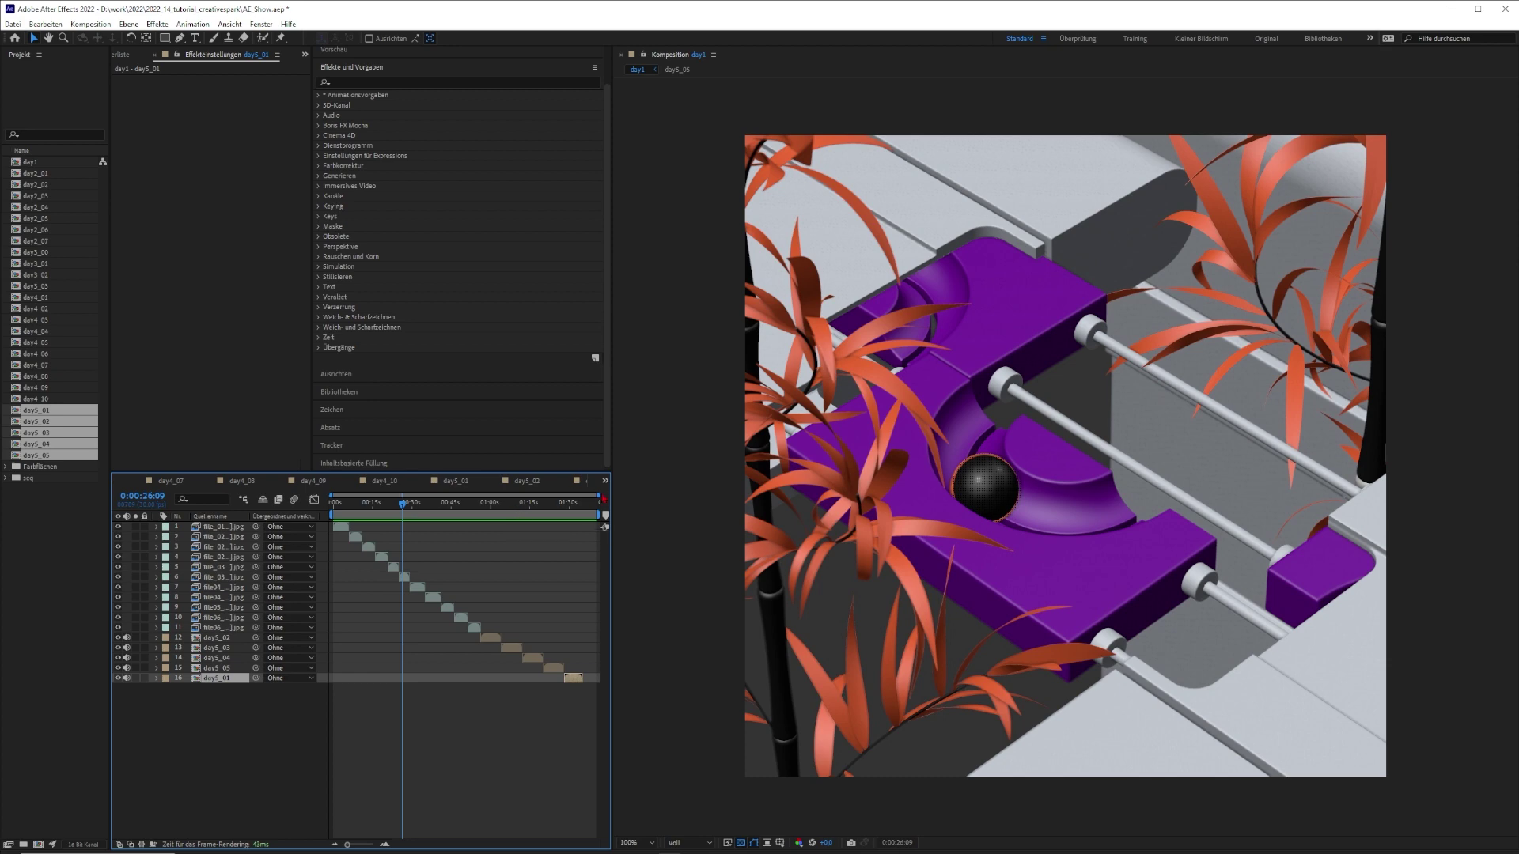
Step: Scrub to the pendulum shot and replay the sphere rolling past the cylinders from about 0:00:48
{"action": "left_click_drag", "start_coordinate": [505, 511], "coordinate": [455, 515]}
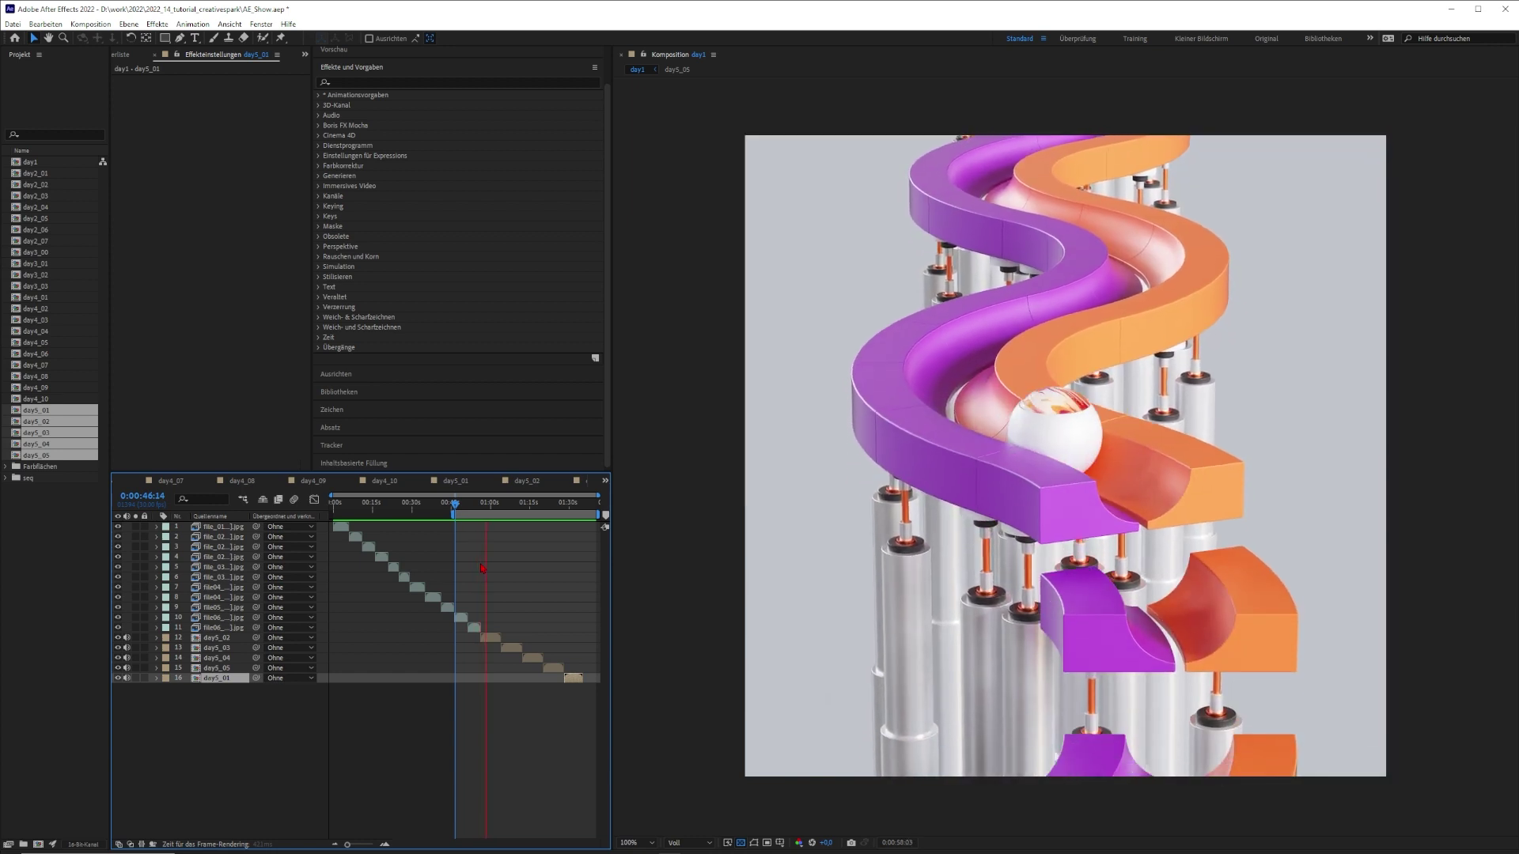
{"action": "key", "text": "space"}
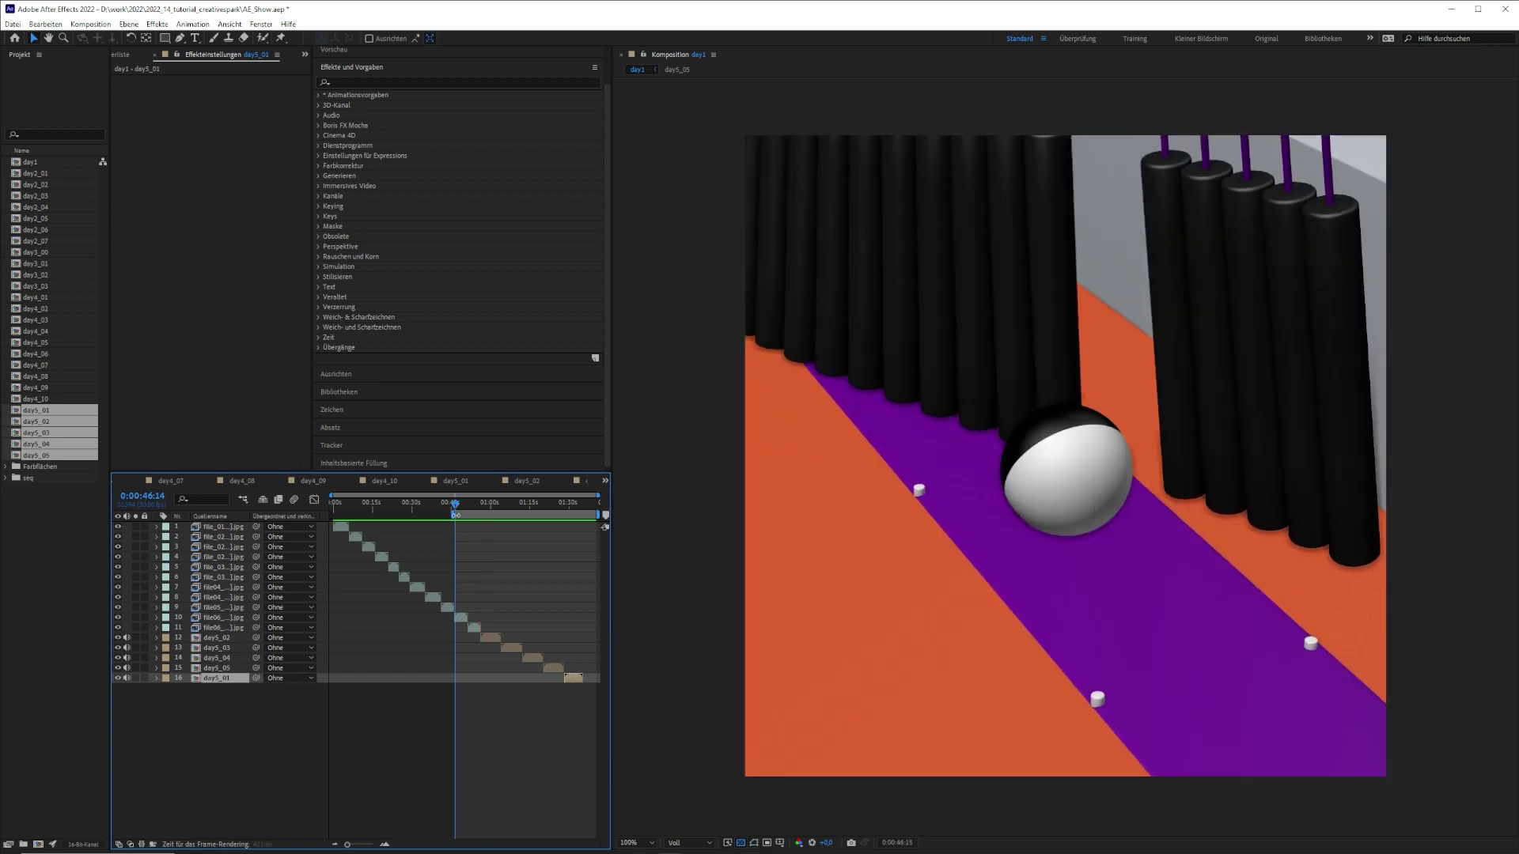
{"action": "left_click", "coordinate": [452, 511]}
{"action": "key", "text": "space"}
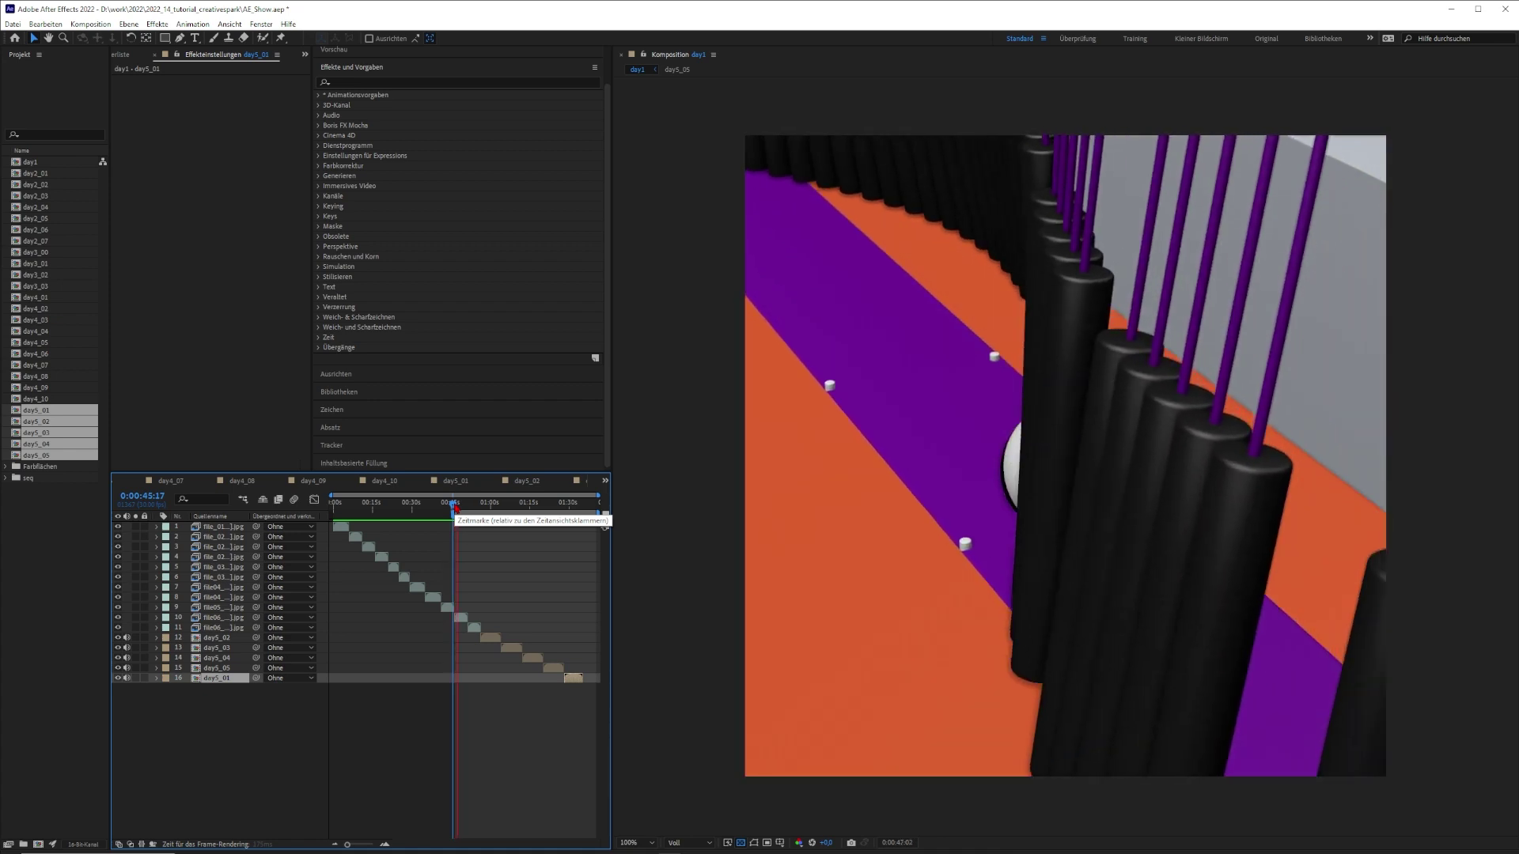
{"action": "key", "text": "space"}
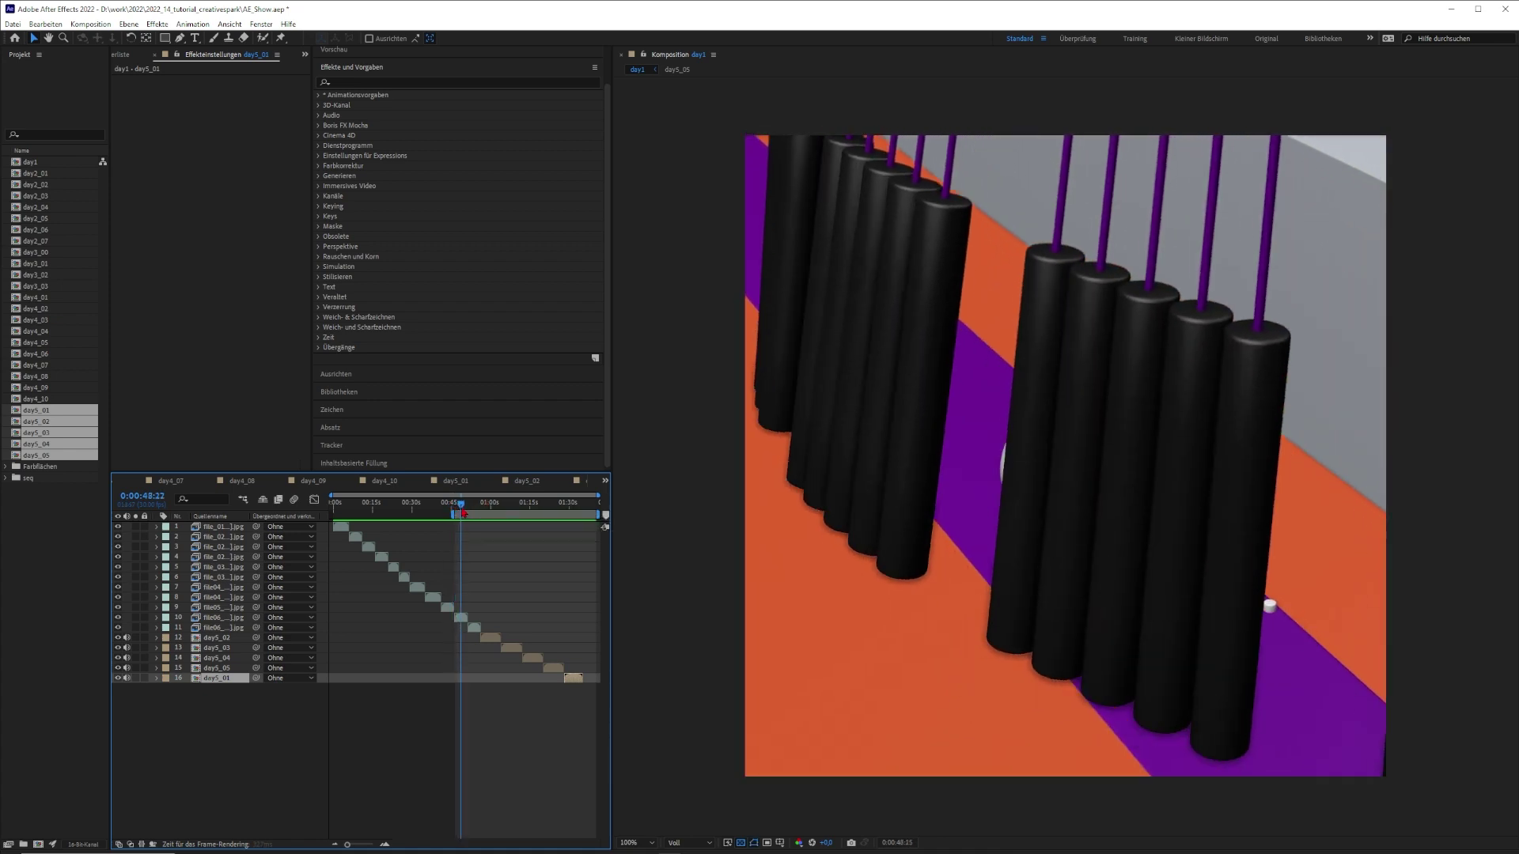
{"action": "left_click", "coordinate": [462, 510]}
{"action": "key", "text": "space"}
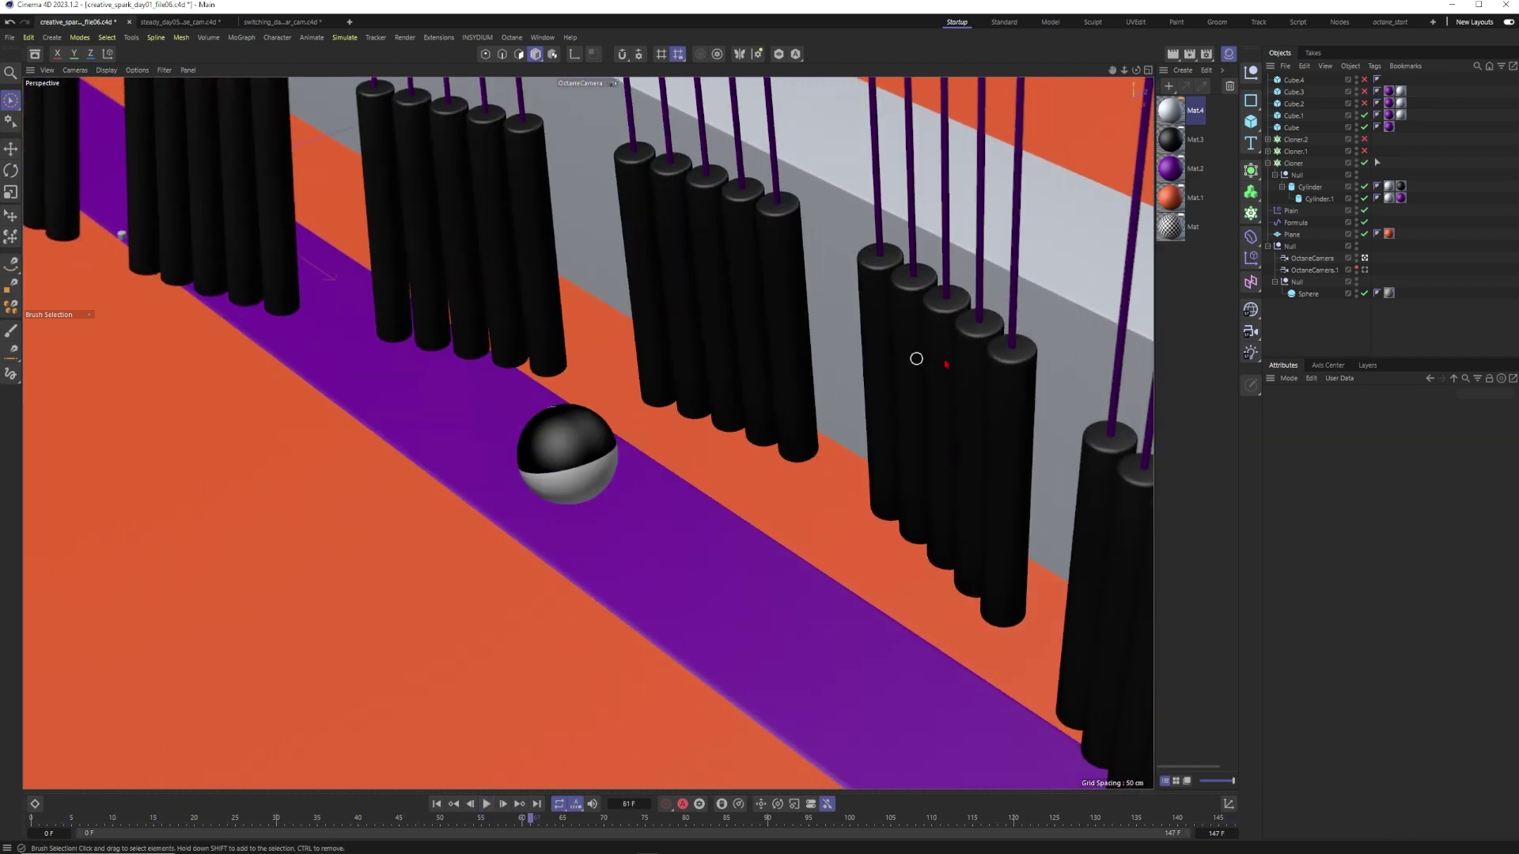
Step: Play the steady_day05_close_cam marble run, reset to frame 145, then switch to switching_day05_far_cam
{"action": "left_click", "coordinate": [183, 23]}
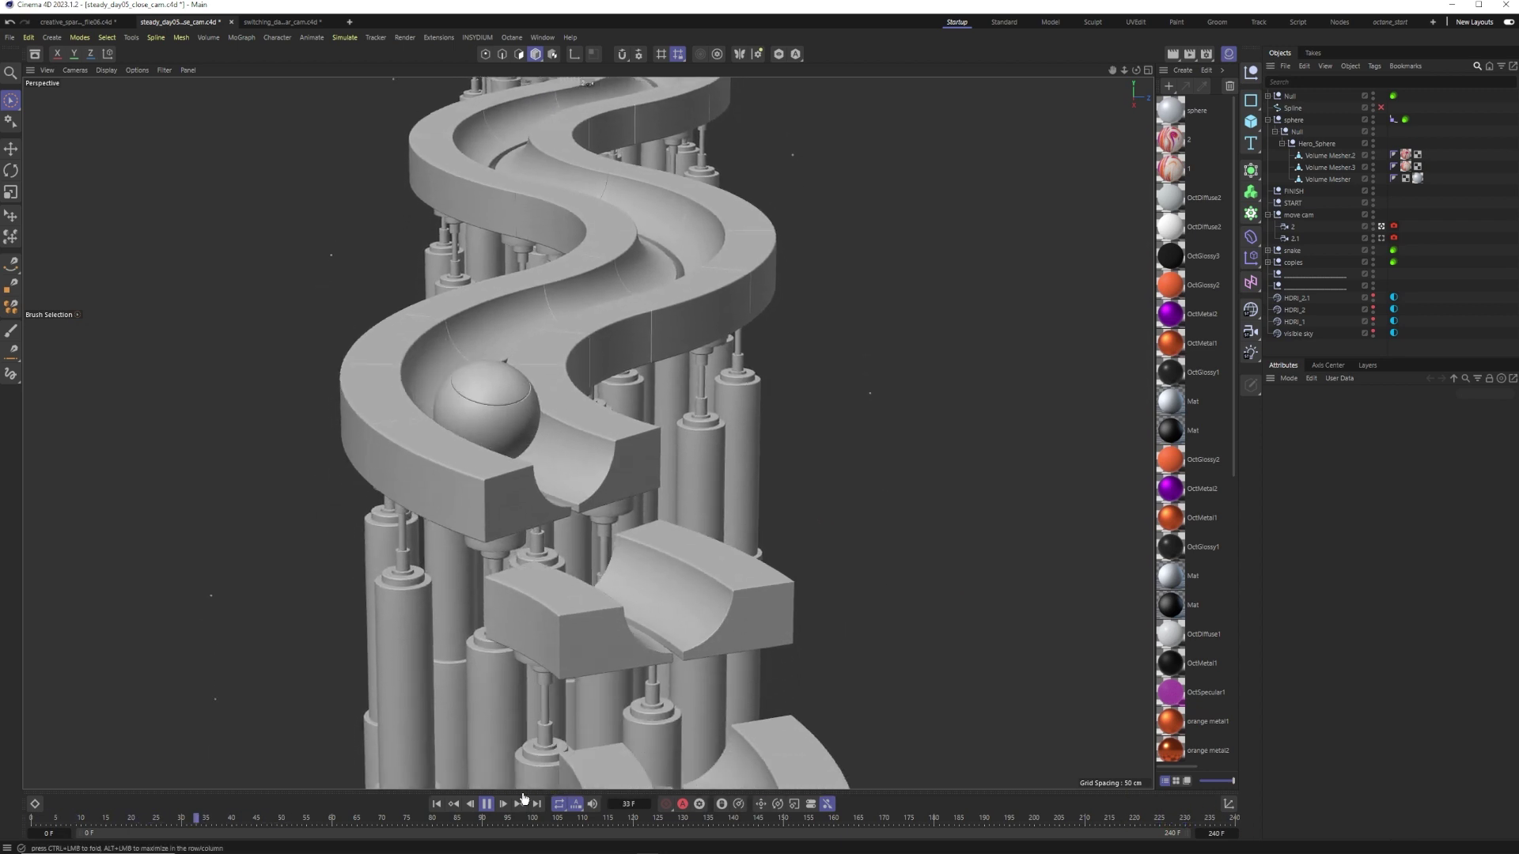
{"action": "key", "text": "F8"}
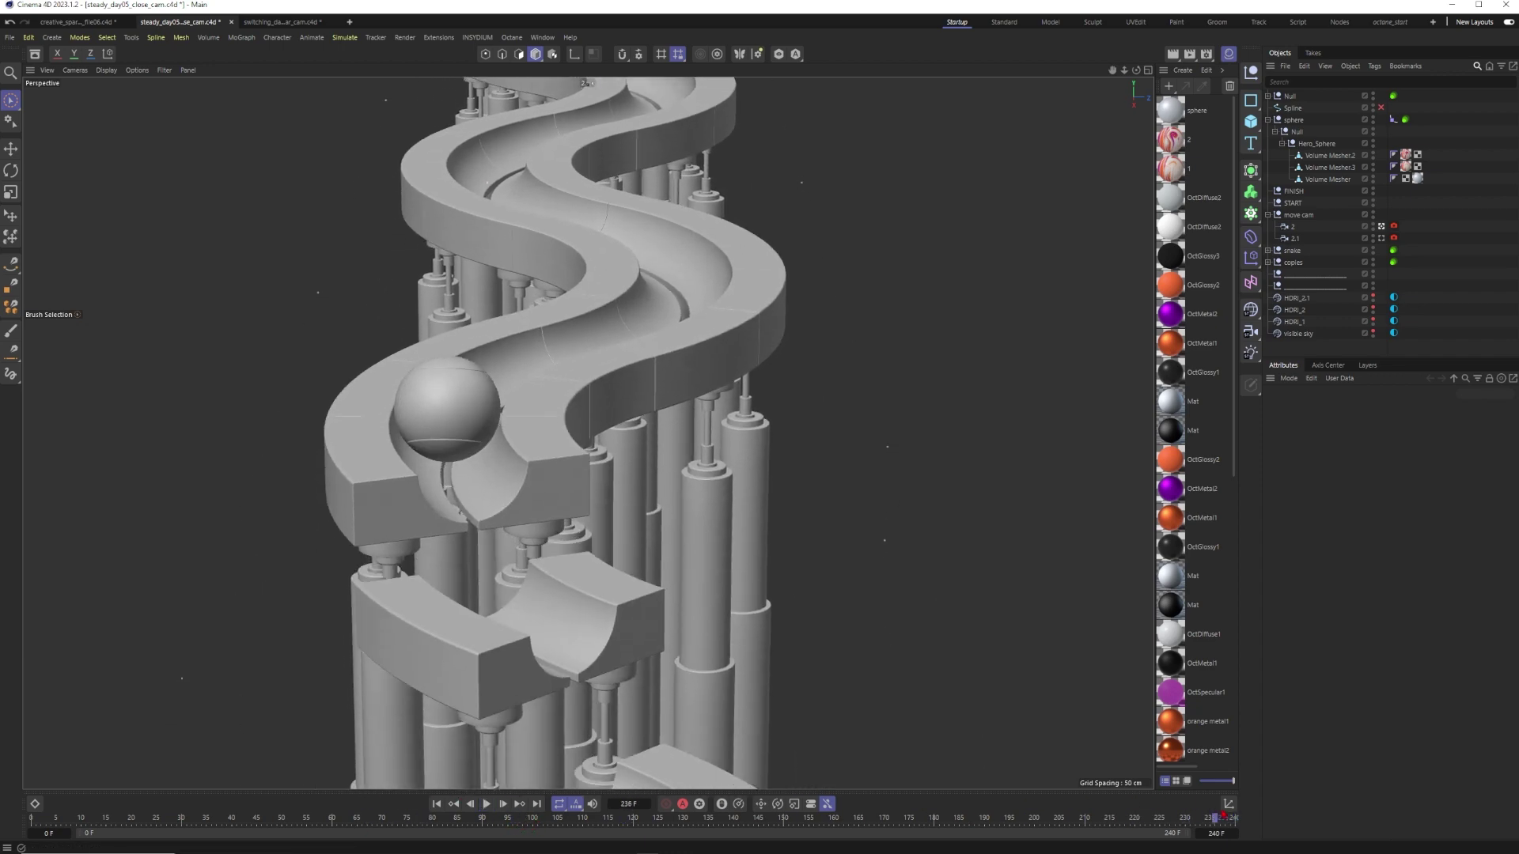
{"action": "left_click", "coordinate": [758, 818]}
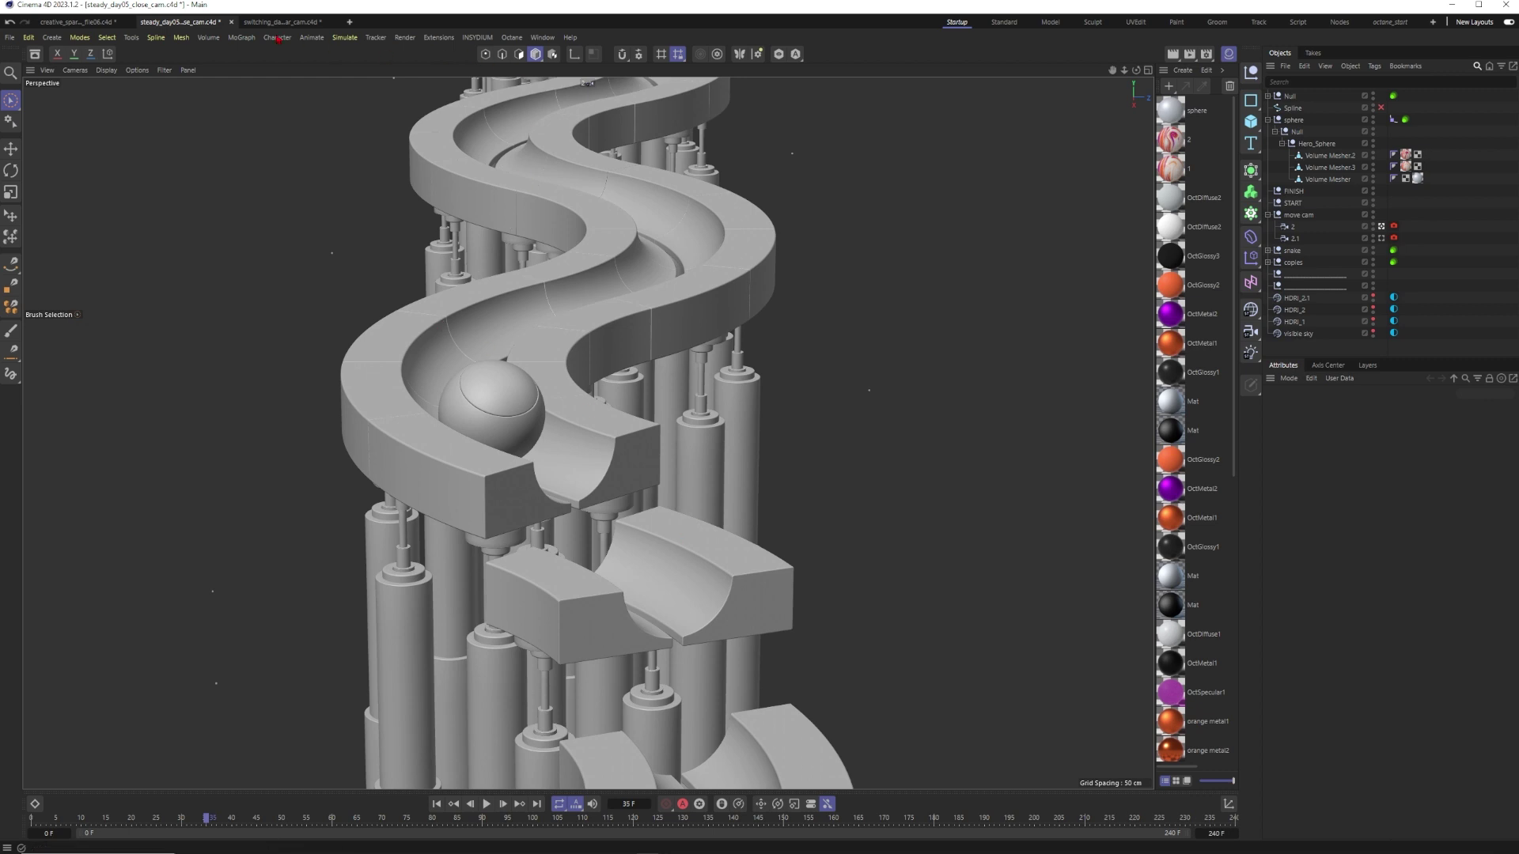
{"action": "left_click", "coordinate": [282, 21]}
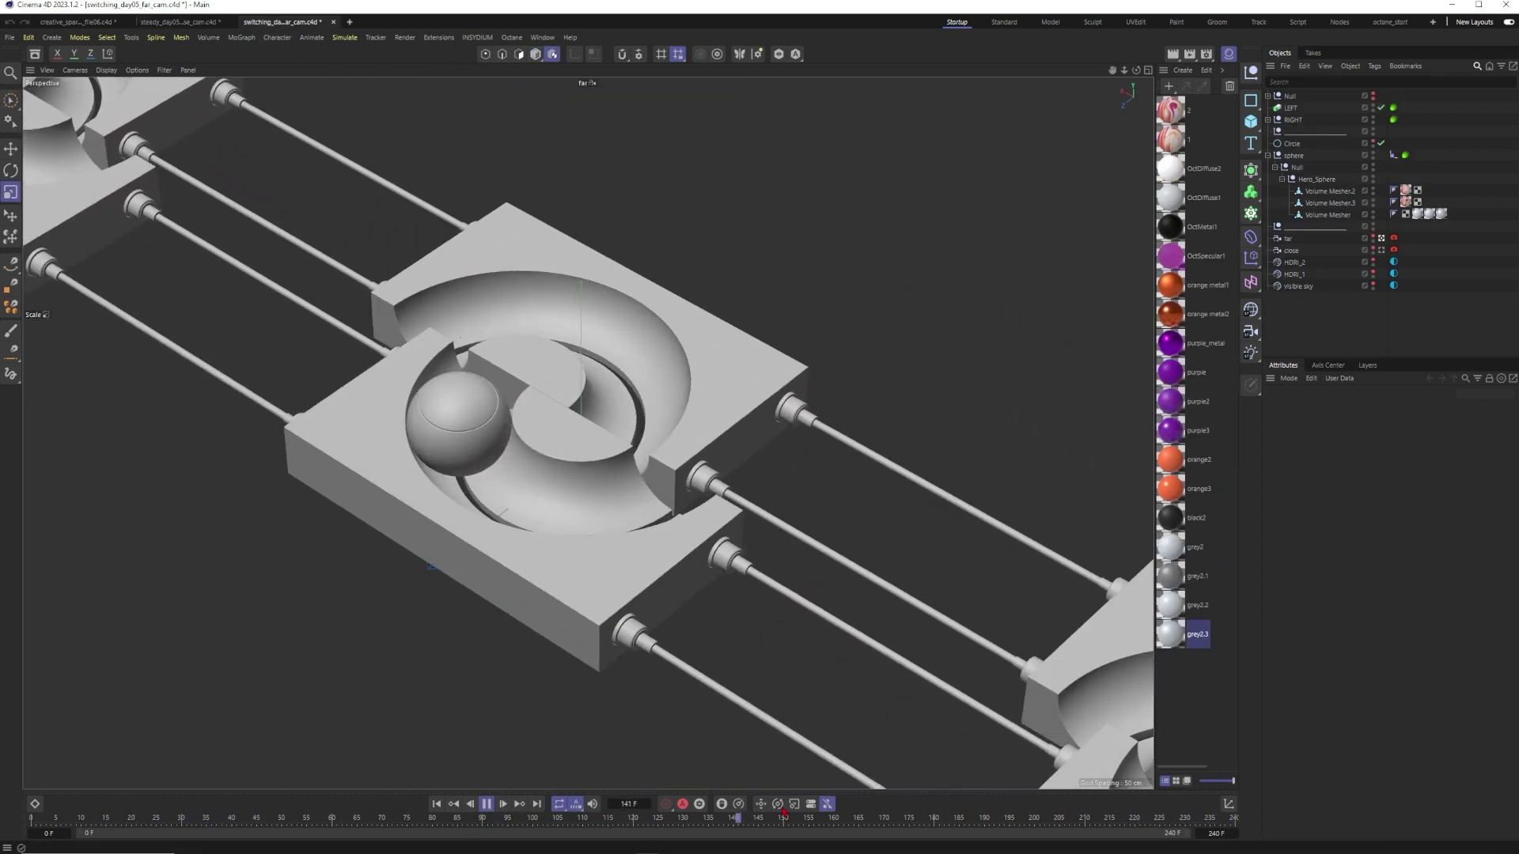
Step: Stop the far-camera animation at frame 79 and switch to creative_spark_day01_file06.c4d
{"action": "left_click", "coordinate": [486, 803]}
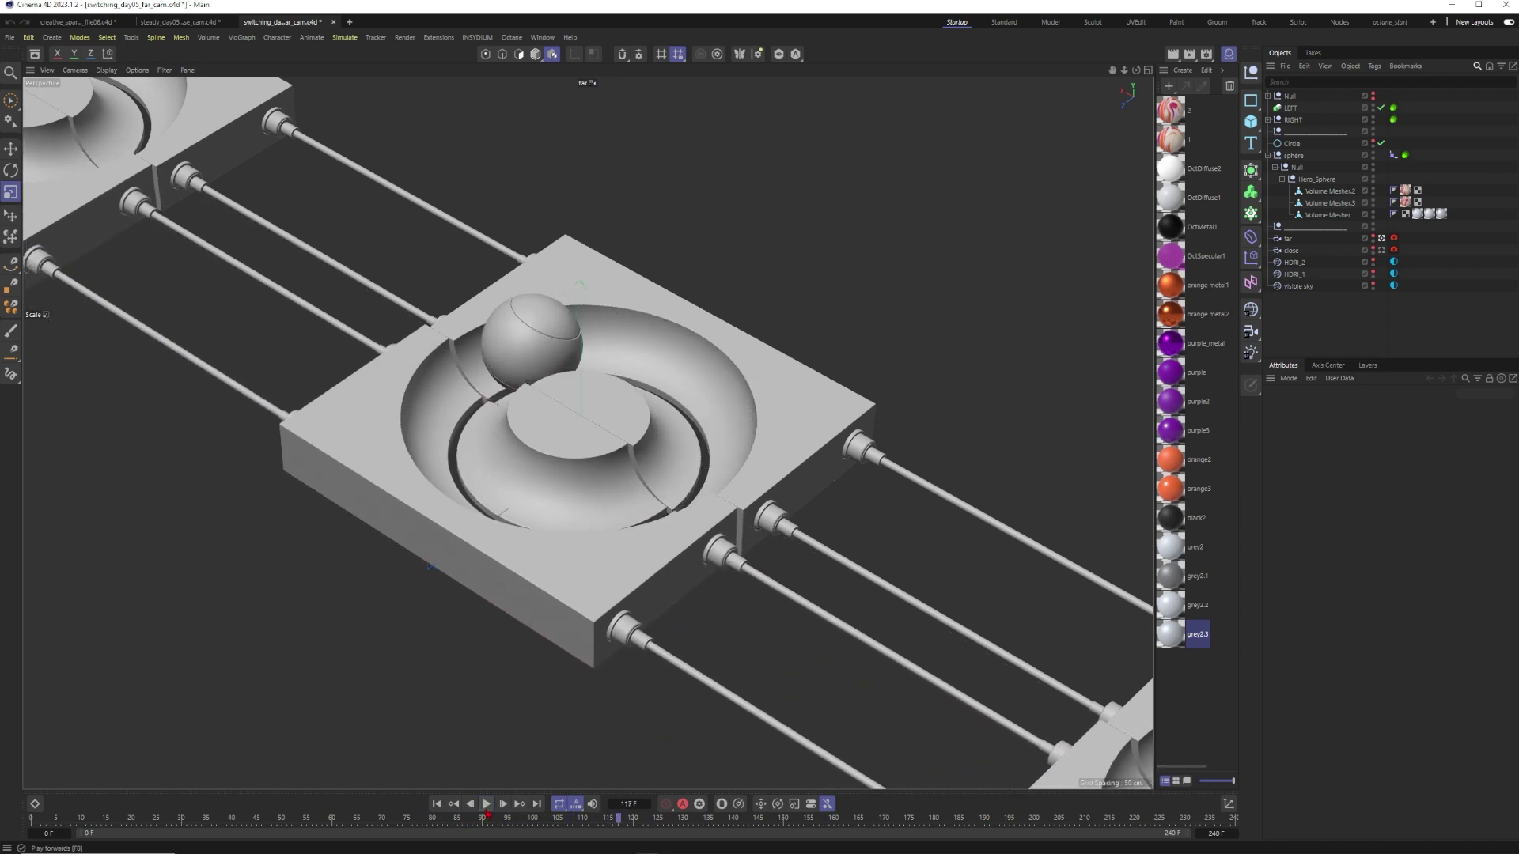
{"action": "left_click_drag", "start_coordinate": [484, 818], "coordinate": [427, 819]}
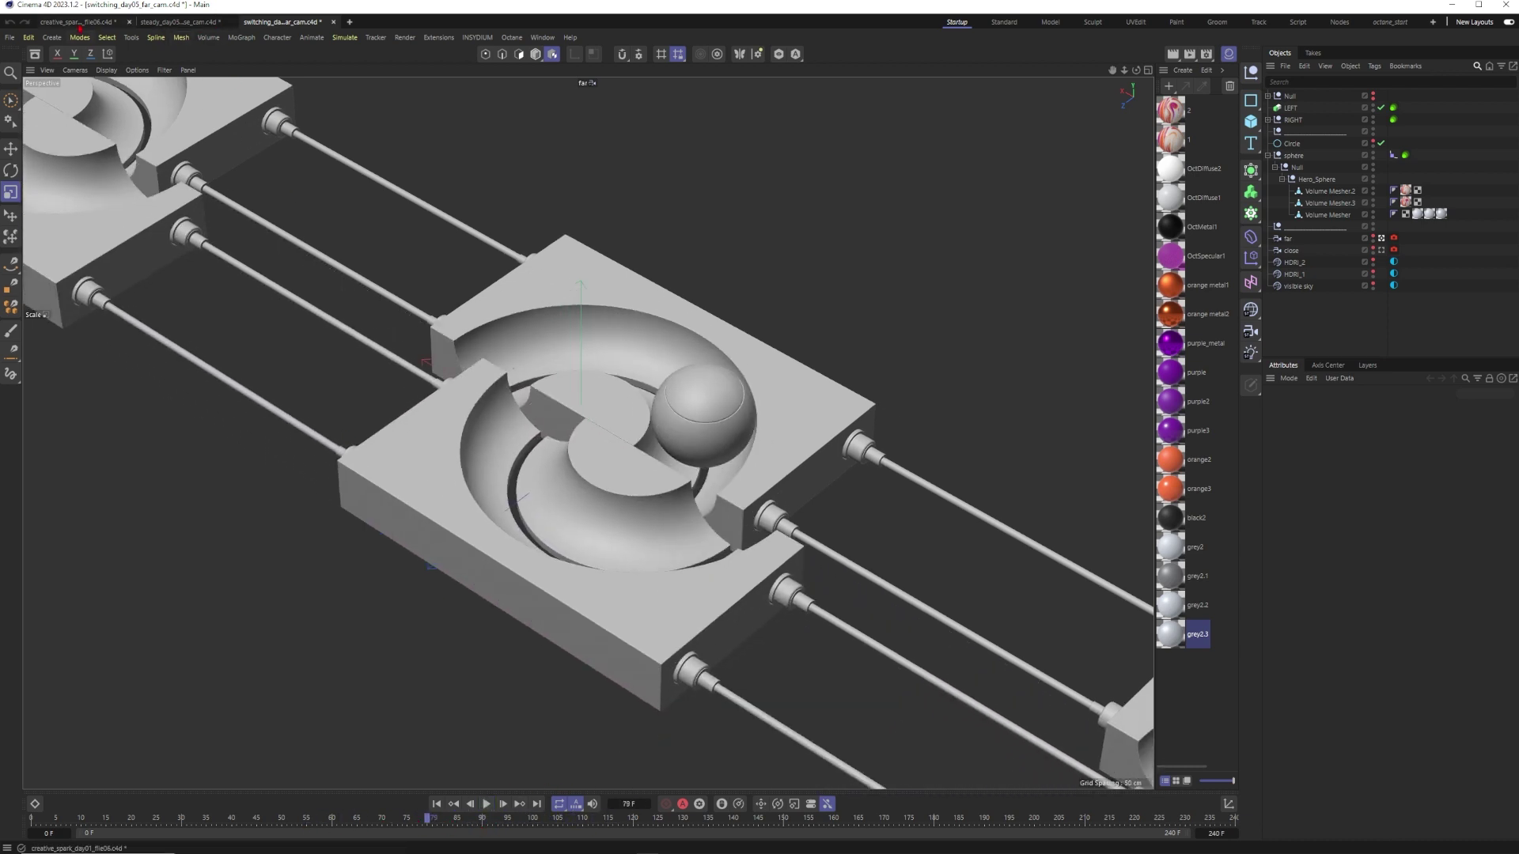
{"action": "left_click", "coordinate": [82, 26]}
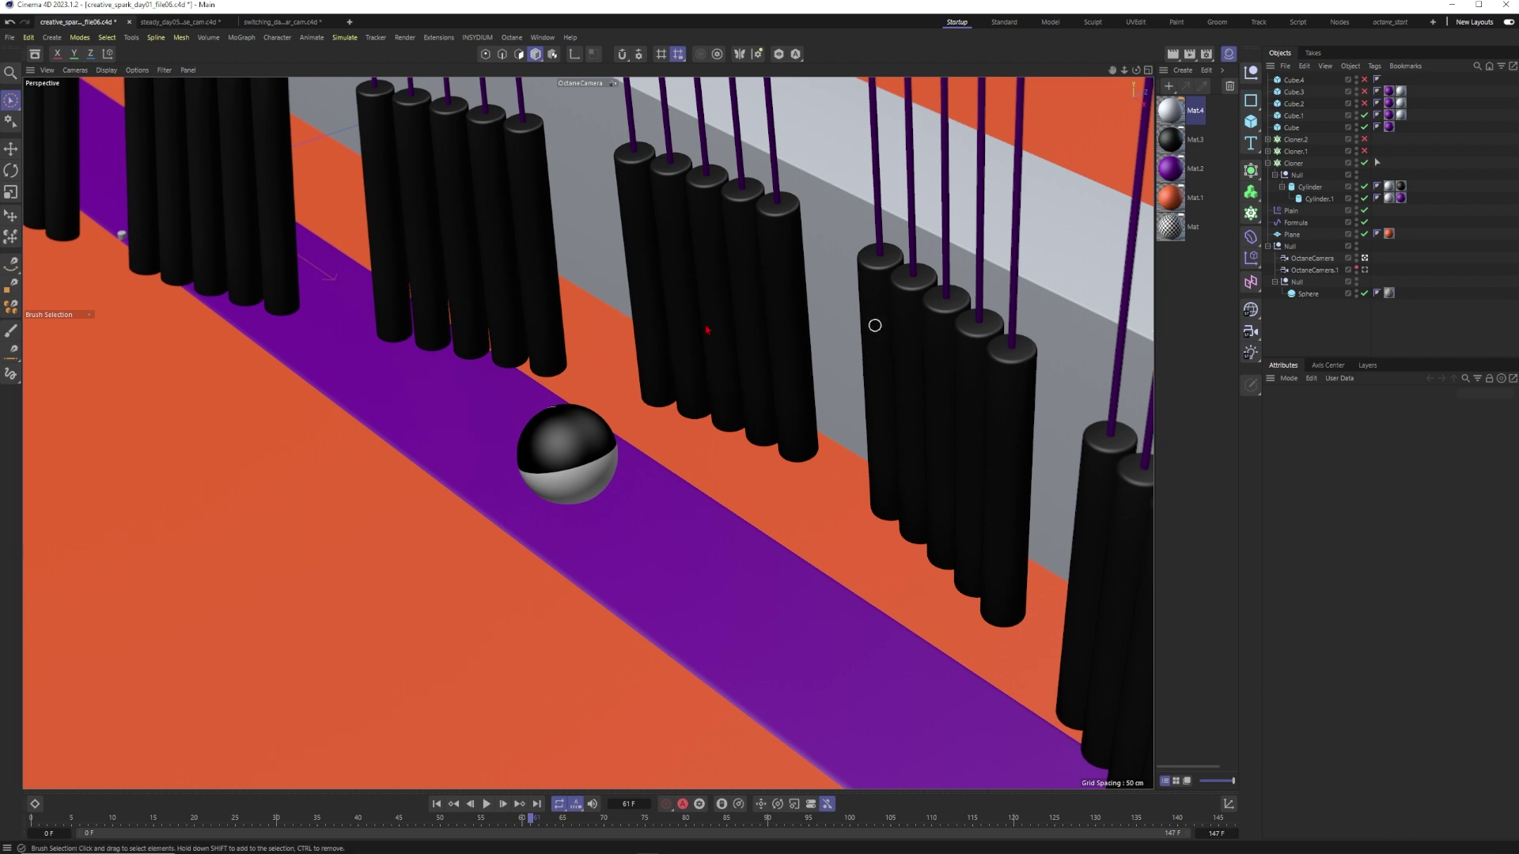
Step: Play the pendulum animation from frame 10, then orbit out of OctaneCamera into the Default Camera
{"action": "left_click_drag", "start_coordinate": [530, 819], "coordinate": [112, 819]}
{"action": "left_click", "coordinate": [486, 806]}
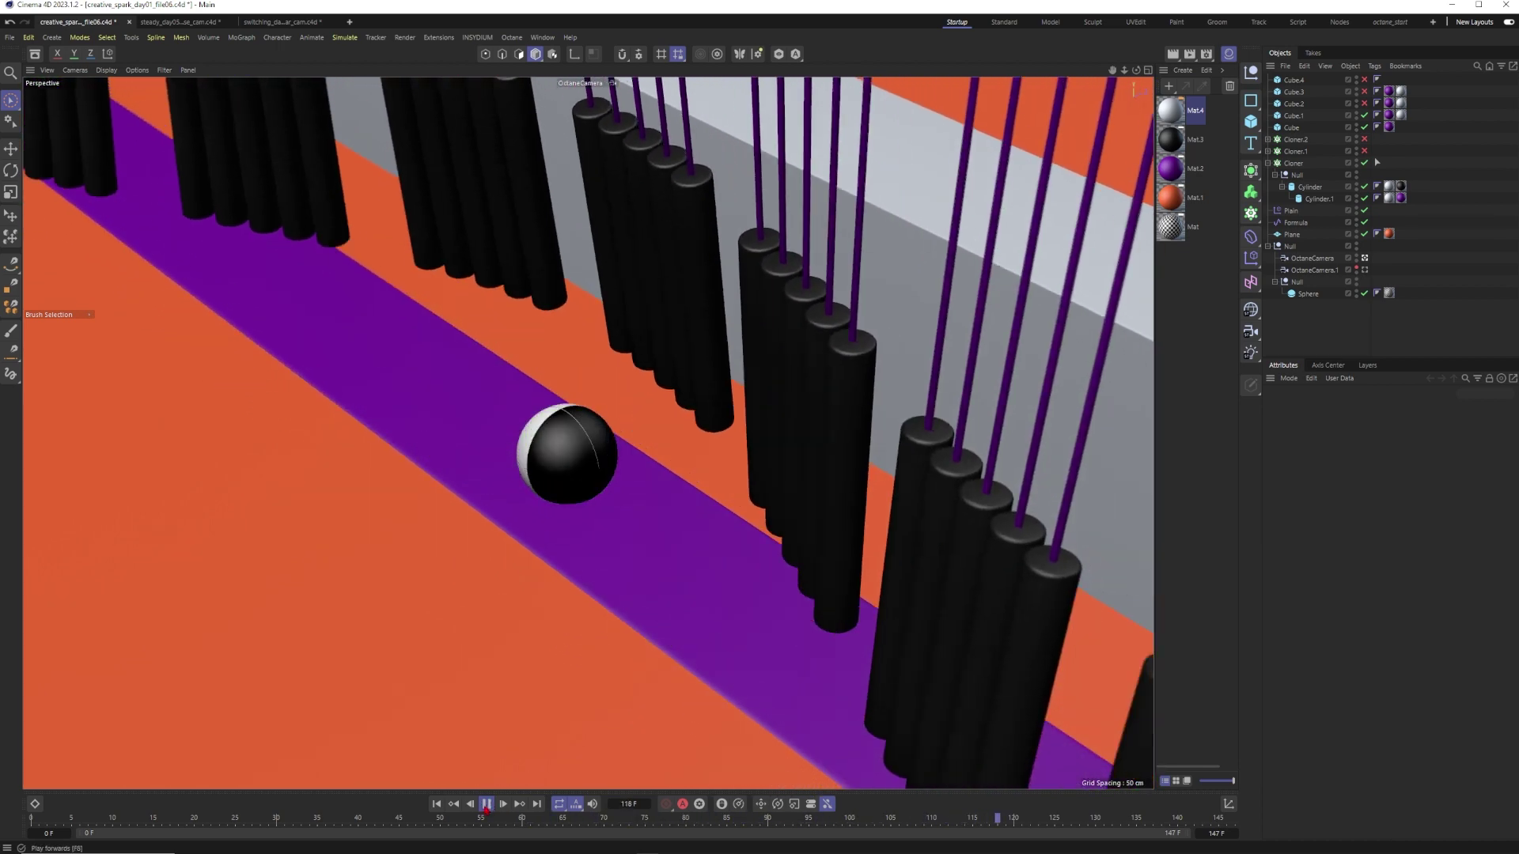
{"action": "key", "text": "F8"}
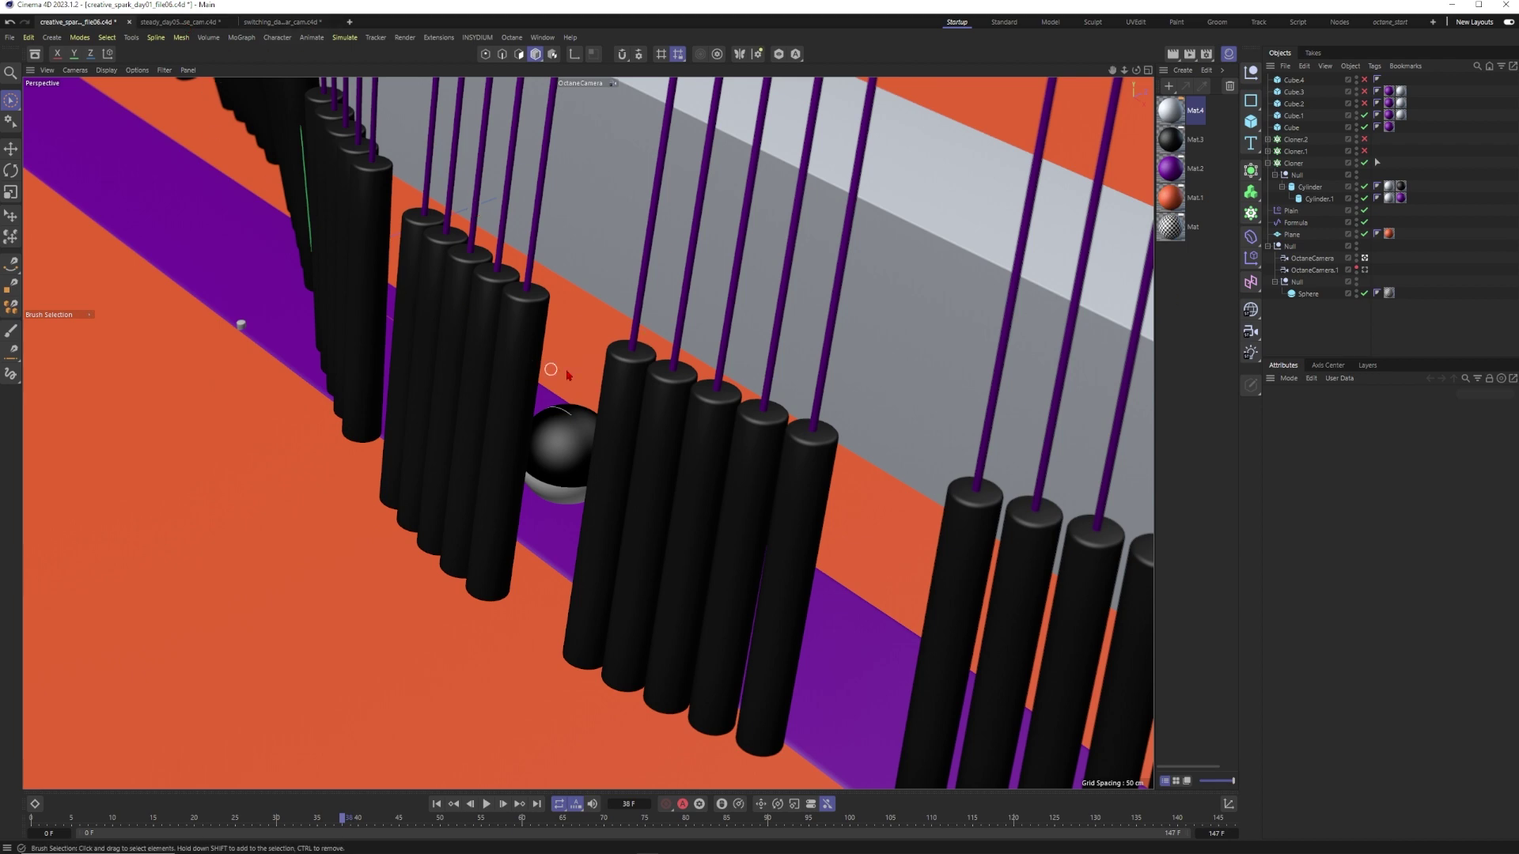
{"action": "left_click_drag", "start_coordinate": [241, 324], "coordinate": [577, 420], "text": "alt"}
Step: Zoom out over the whole pendulum layout and delete the spare Cube.4
{"action": "scroll", "coordinate": [492, 501], "scroll_direction": "down", "scroll_amount": 5}
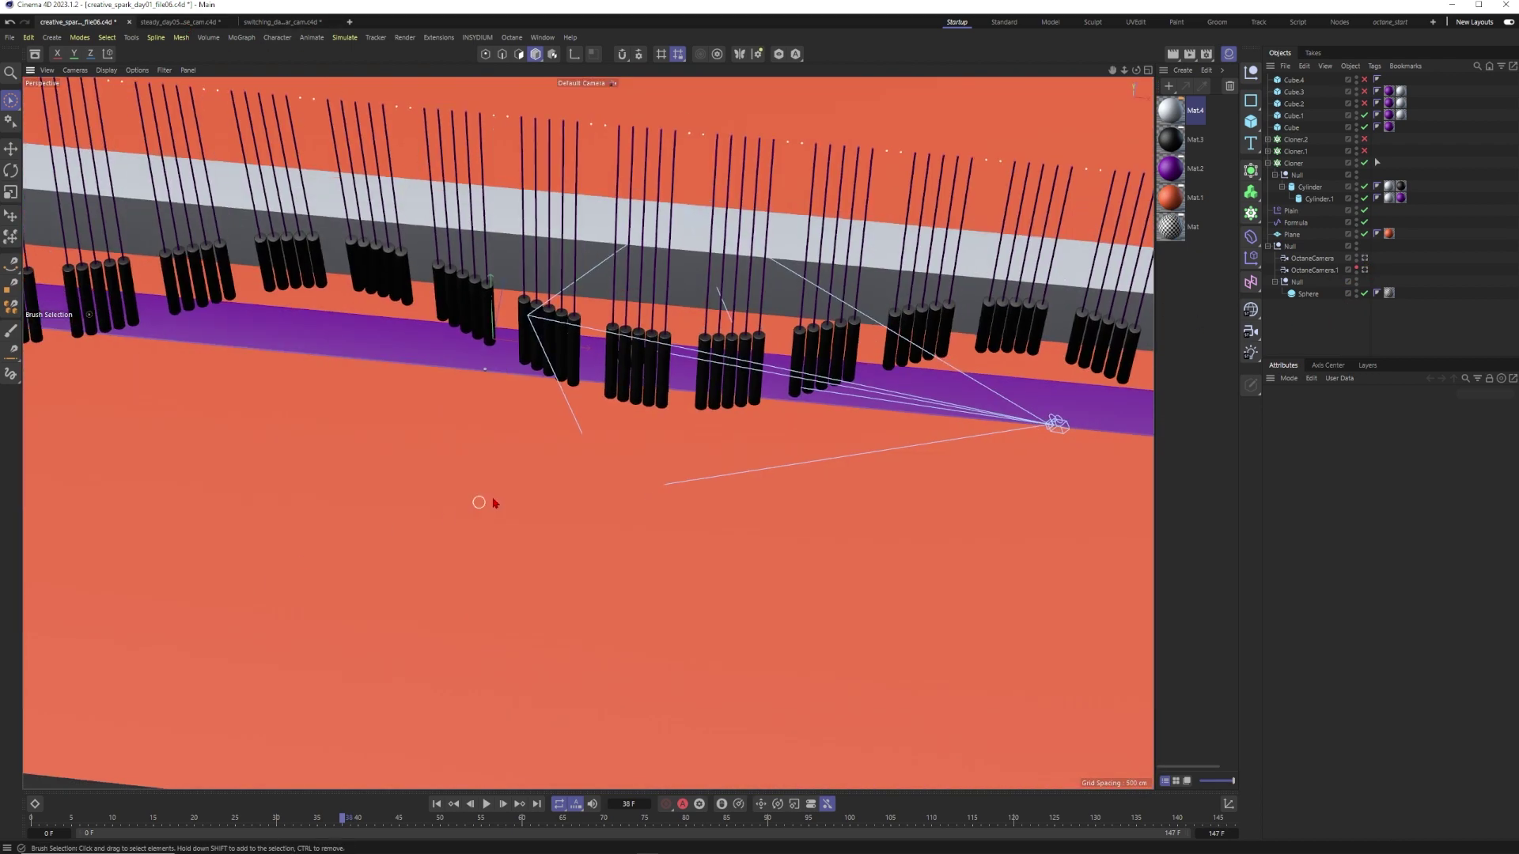
{"action": "left_click_drag", "start_coordinate": [492, 502], "coordinate": [736, 352], "text": "alt"}
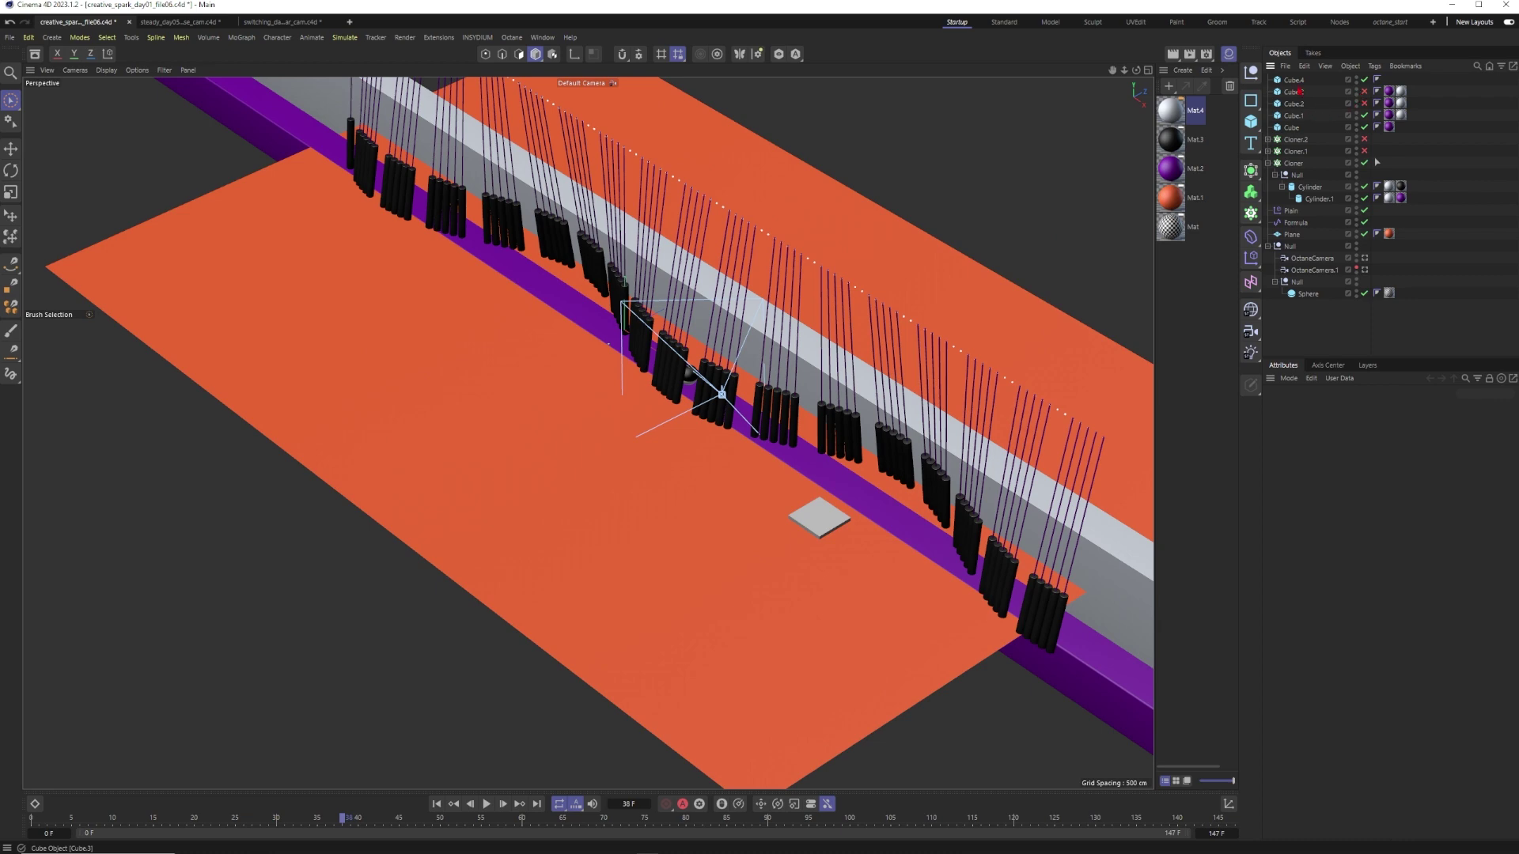
{"action": "key", "text": "Delete"}
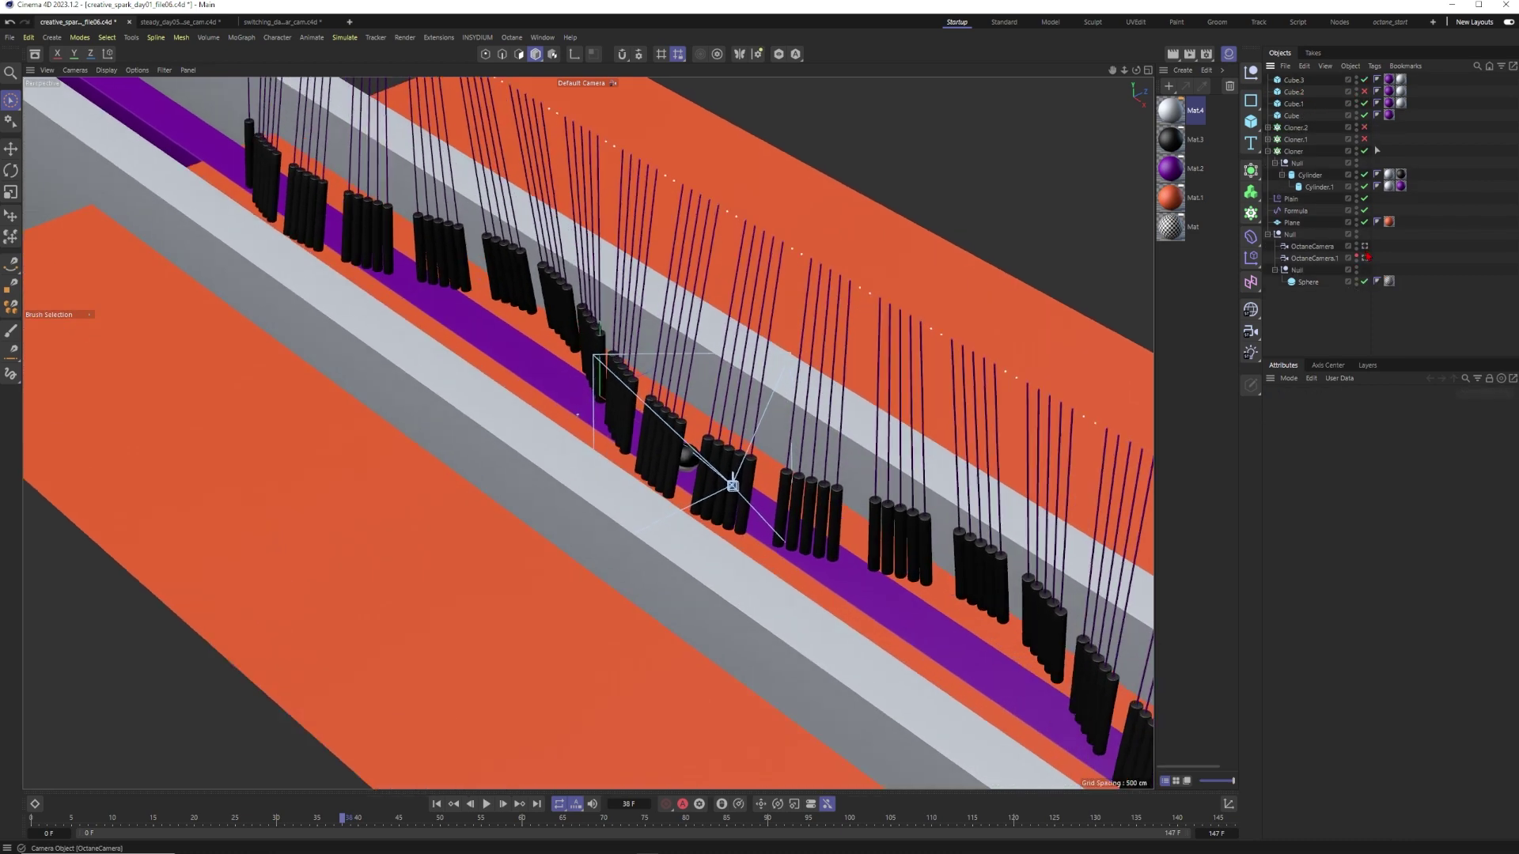
Step: Look through OctaneCamera and set Safe Frames opacity to 100% to black out the surroundings
{"action": "left_click", "coordinate": [1364, 246]}
{"action": "left_click", "coordinate": [286, 645]}
{"action": "key", "text": "shift+v"}
{"action": "left_click_drag", "start_coordinate": [1366, 526], "coordinate": [1513, 526]}
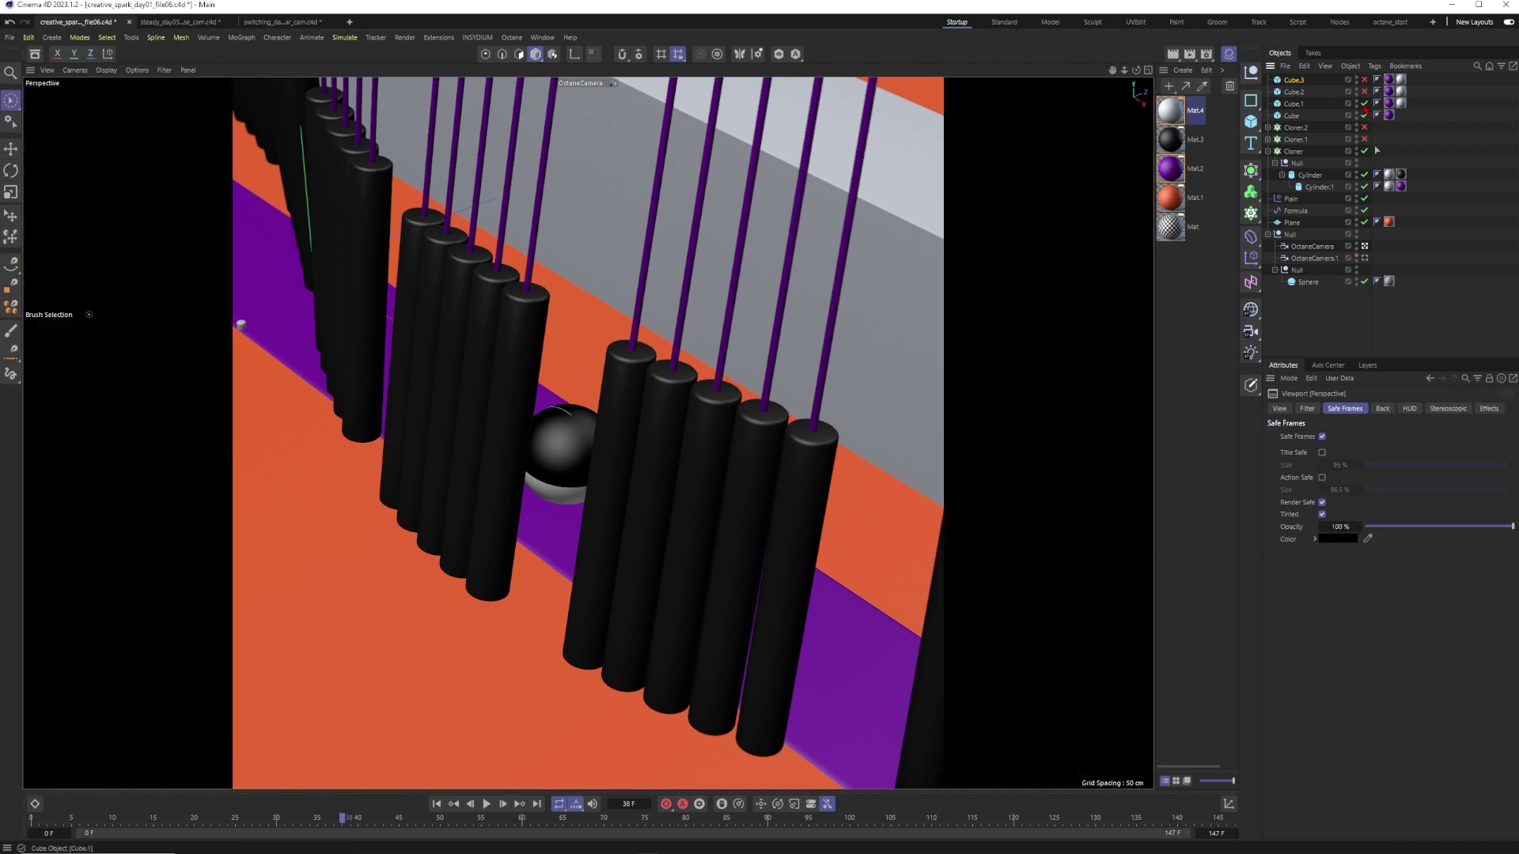
Step: Disable Cube.1 and Cube to hide the grey wall and purple strip, and select the Cloner
{"action": "left_click", "coordinate": [1364, 104]}
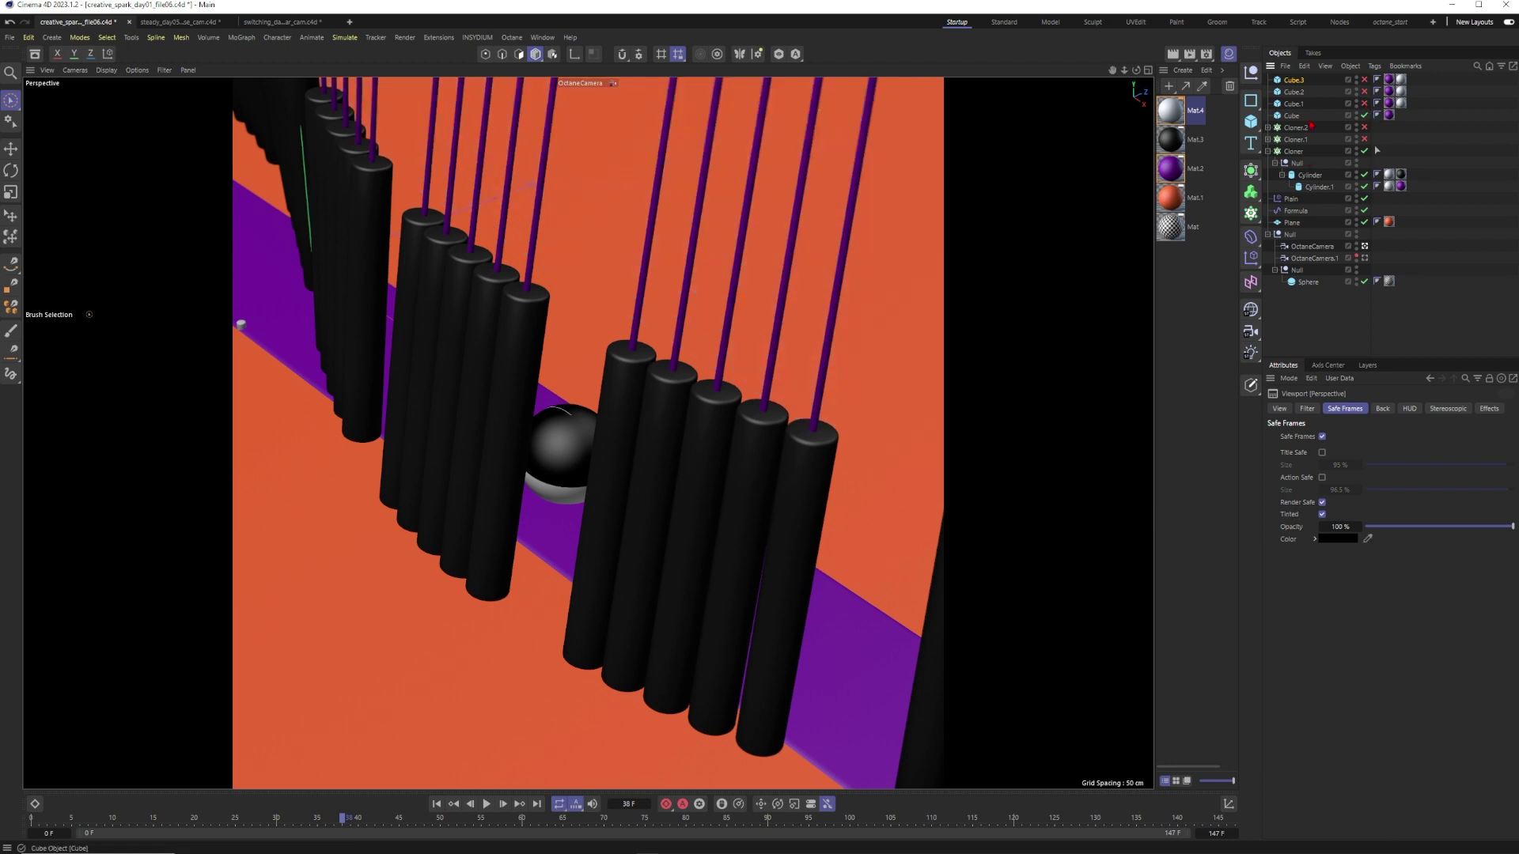
{"action": "left_click", "coordinate": [1365, 127]}
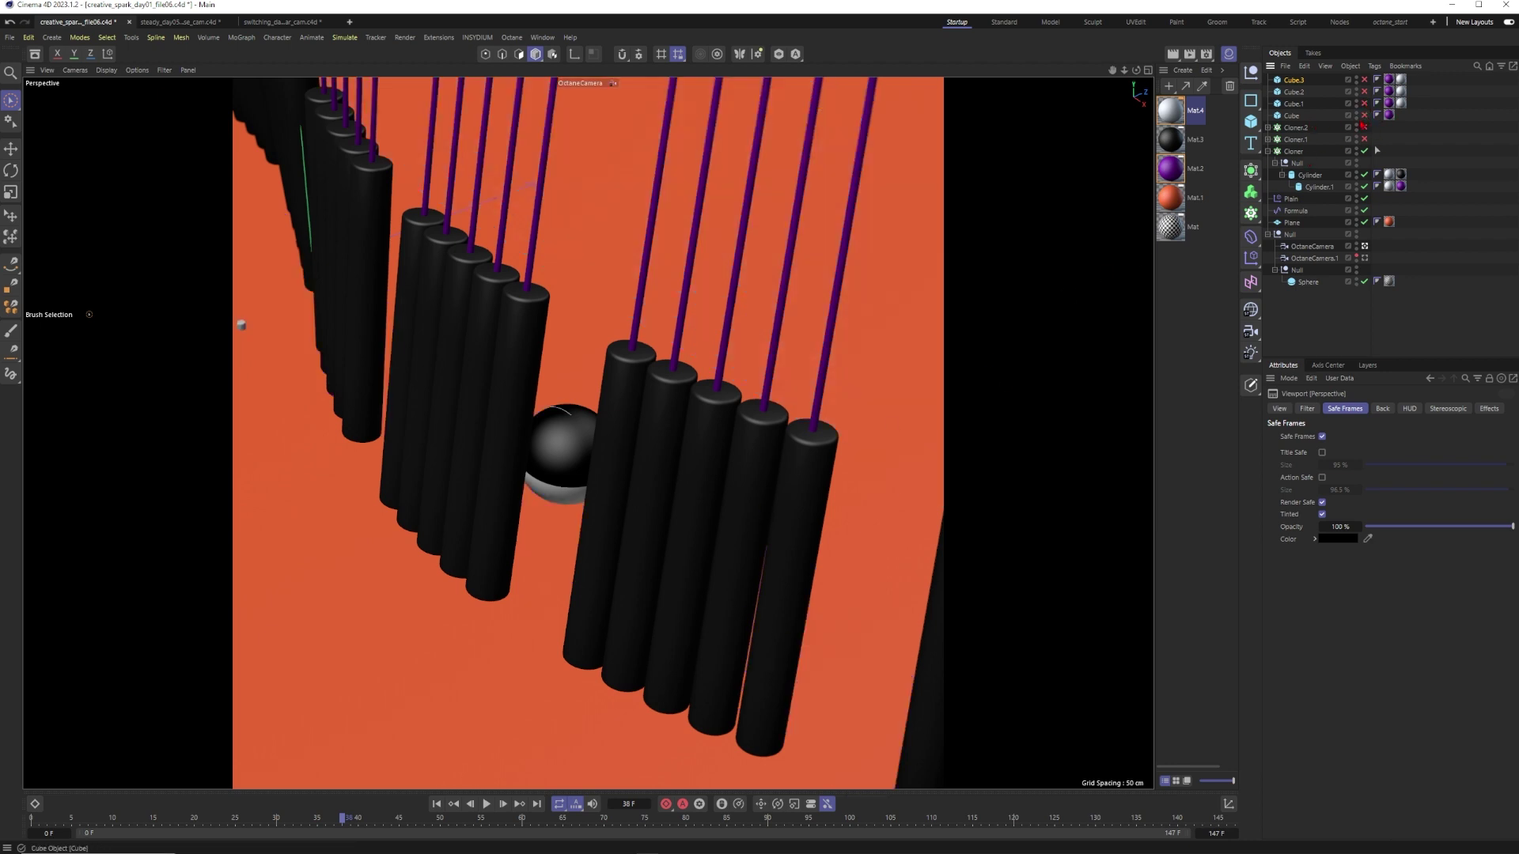
{"action": "left_click", "coordinate": [1364, 115]}
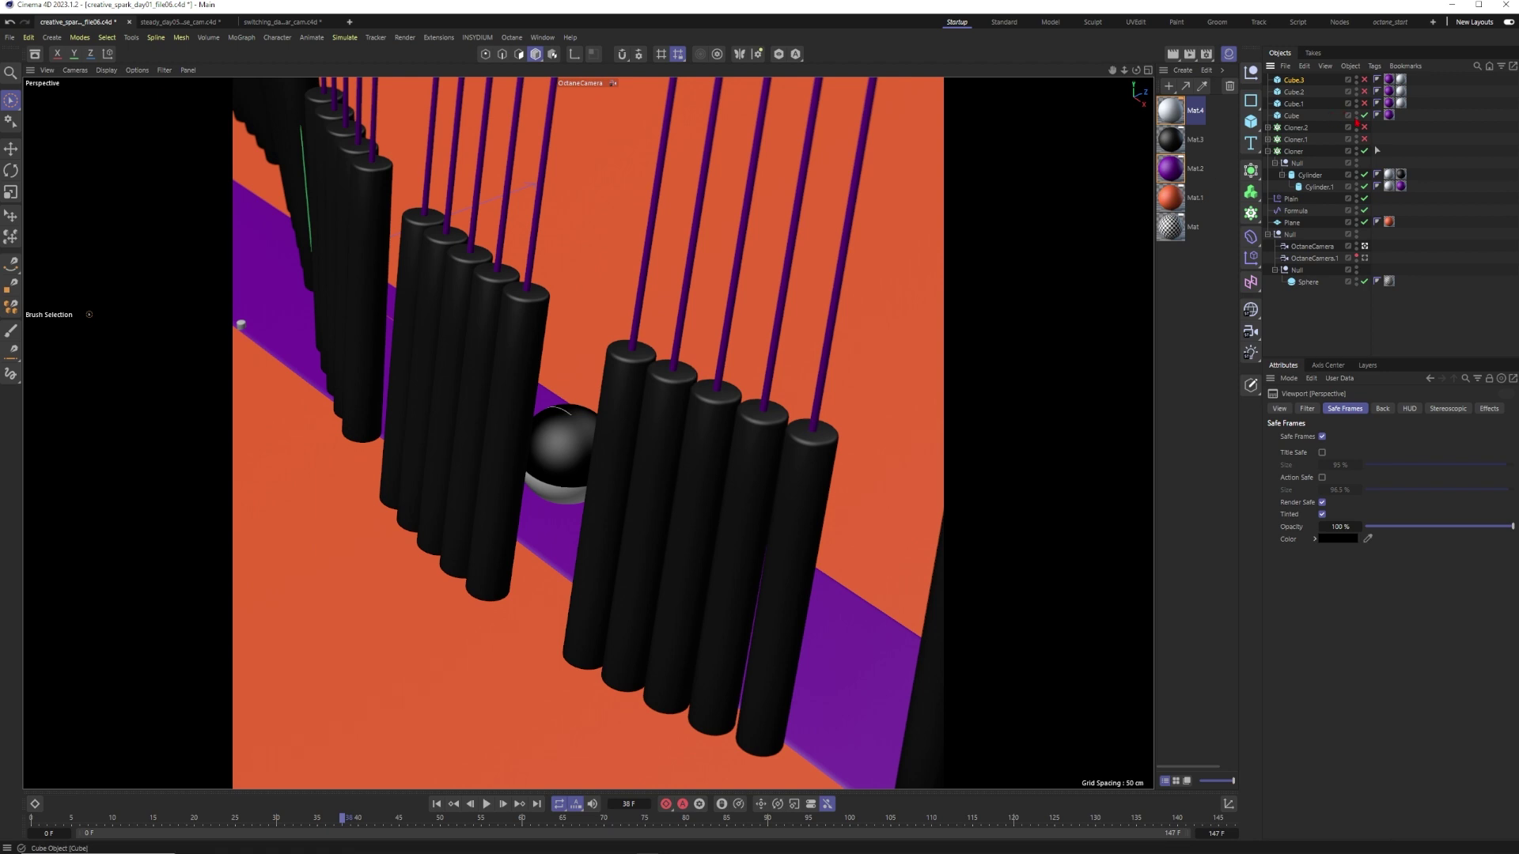
{"action": "left_click", "coordinate": [1364, 115]}
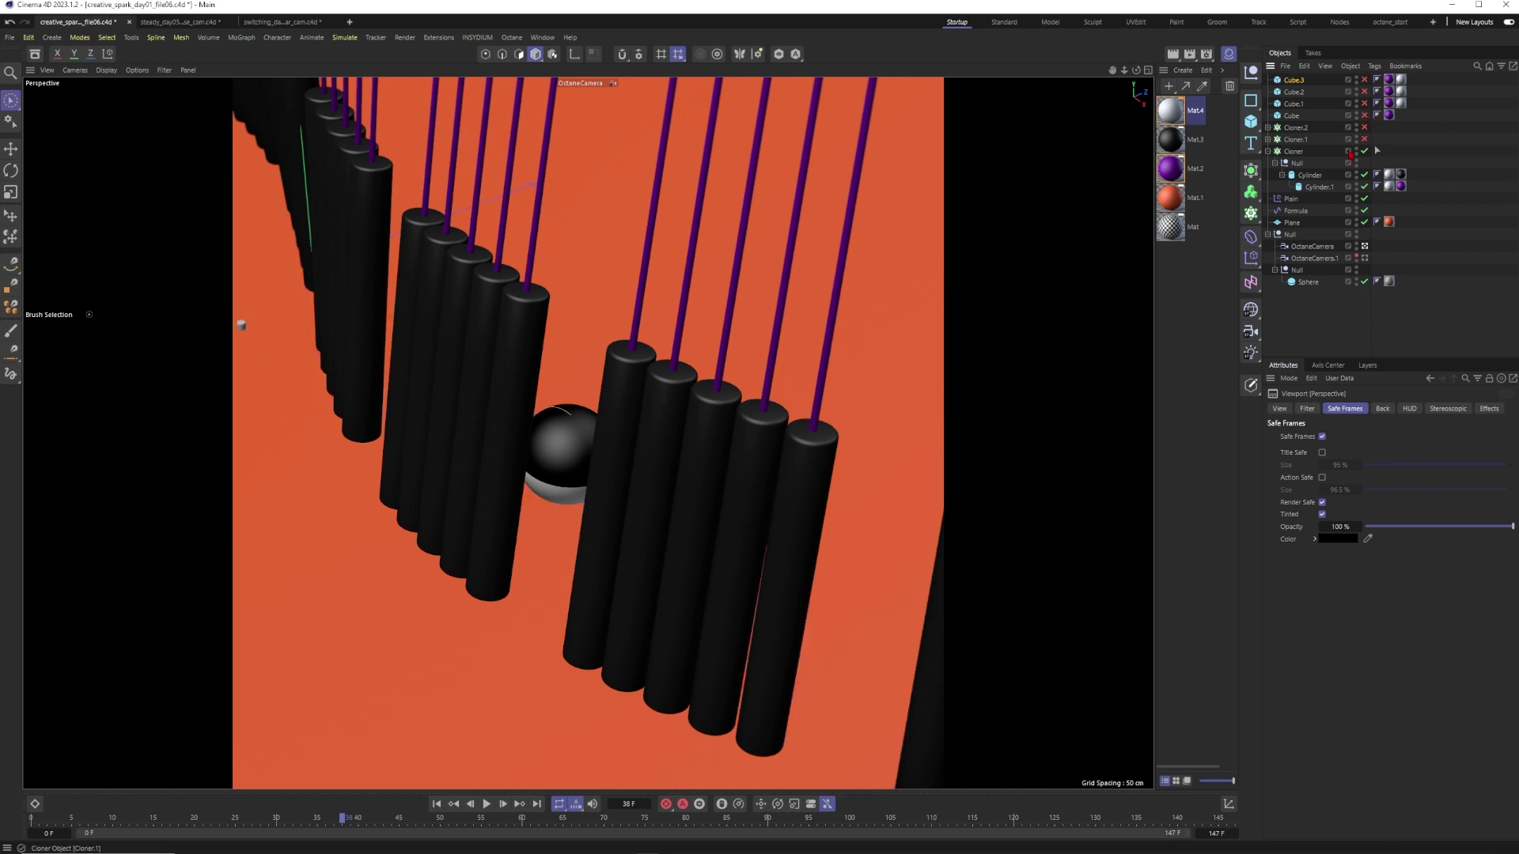
{"action": "left_click", "coordinate": [1290, 151]}
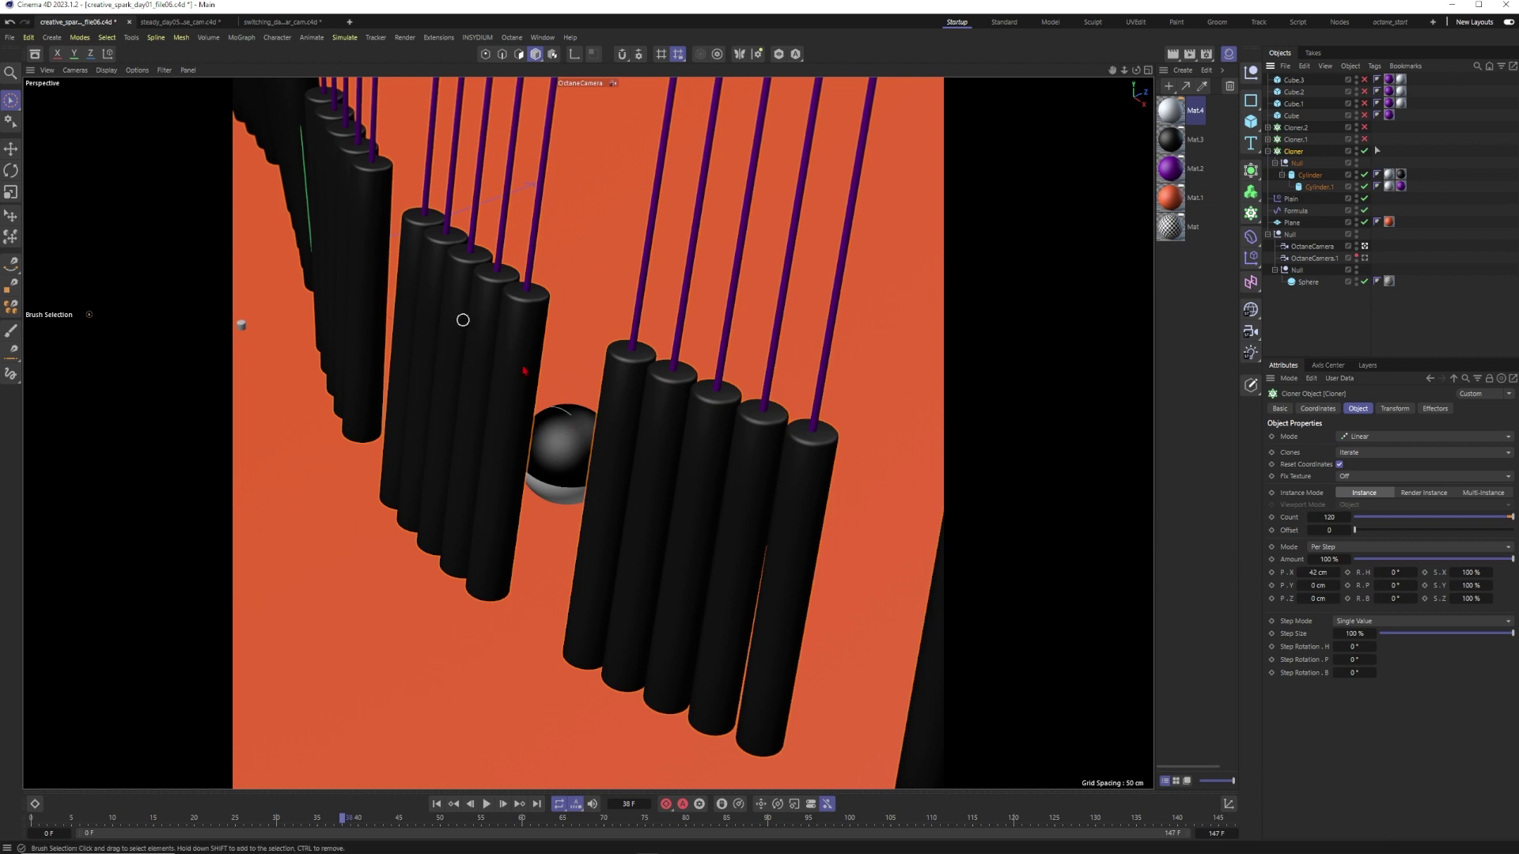
Step: Toggle the pendulum Cloner off and back on, then frame the whole scene
{"action": "left_click", "coordinate": [1362, 151]}
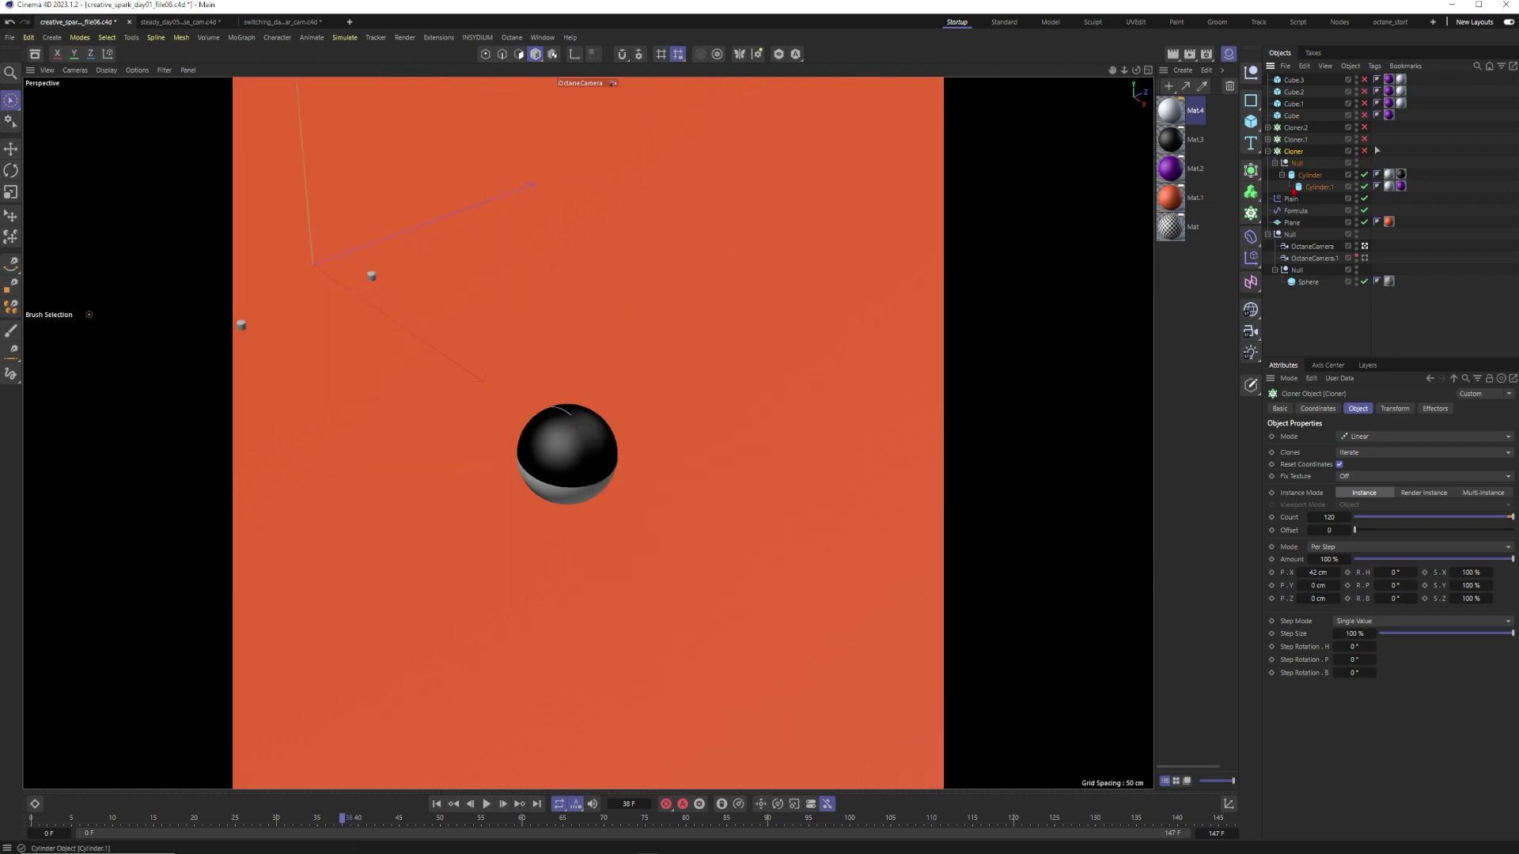
{"action": "left_click", "coordinate": [1363, 150]}
{"action": "key", "text": "h"}
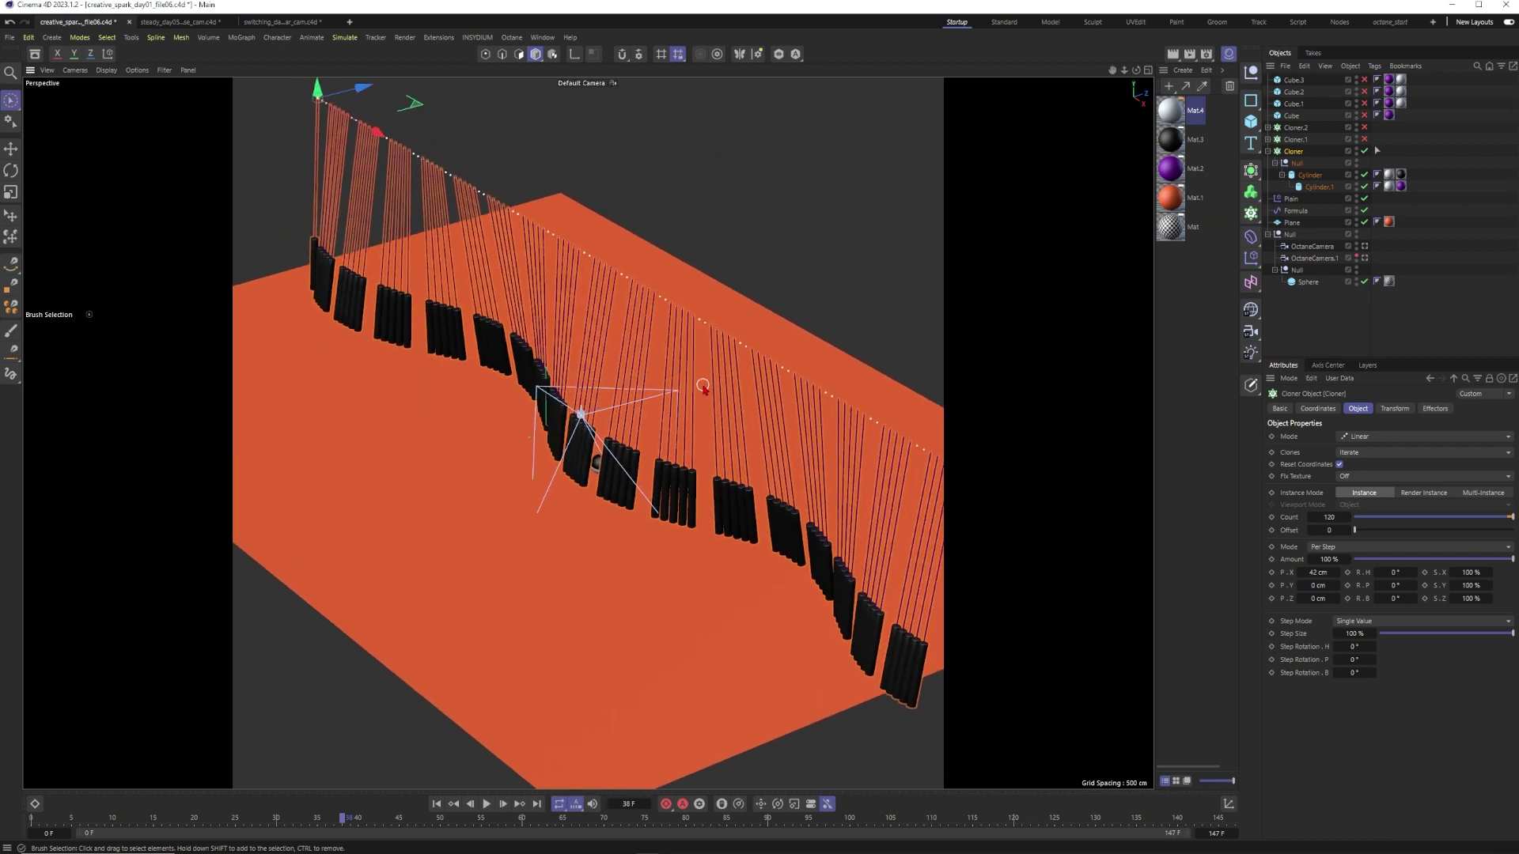
Step: Set the Safe Frames opacity to 0% and orbit to a steep view over the pendulum row
{"action": "key", "text": "shift+v"}
{"action": "type", "text": "00"}
{"action": "key", "text": "Return"}
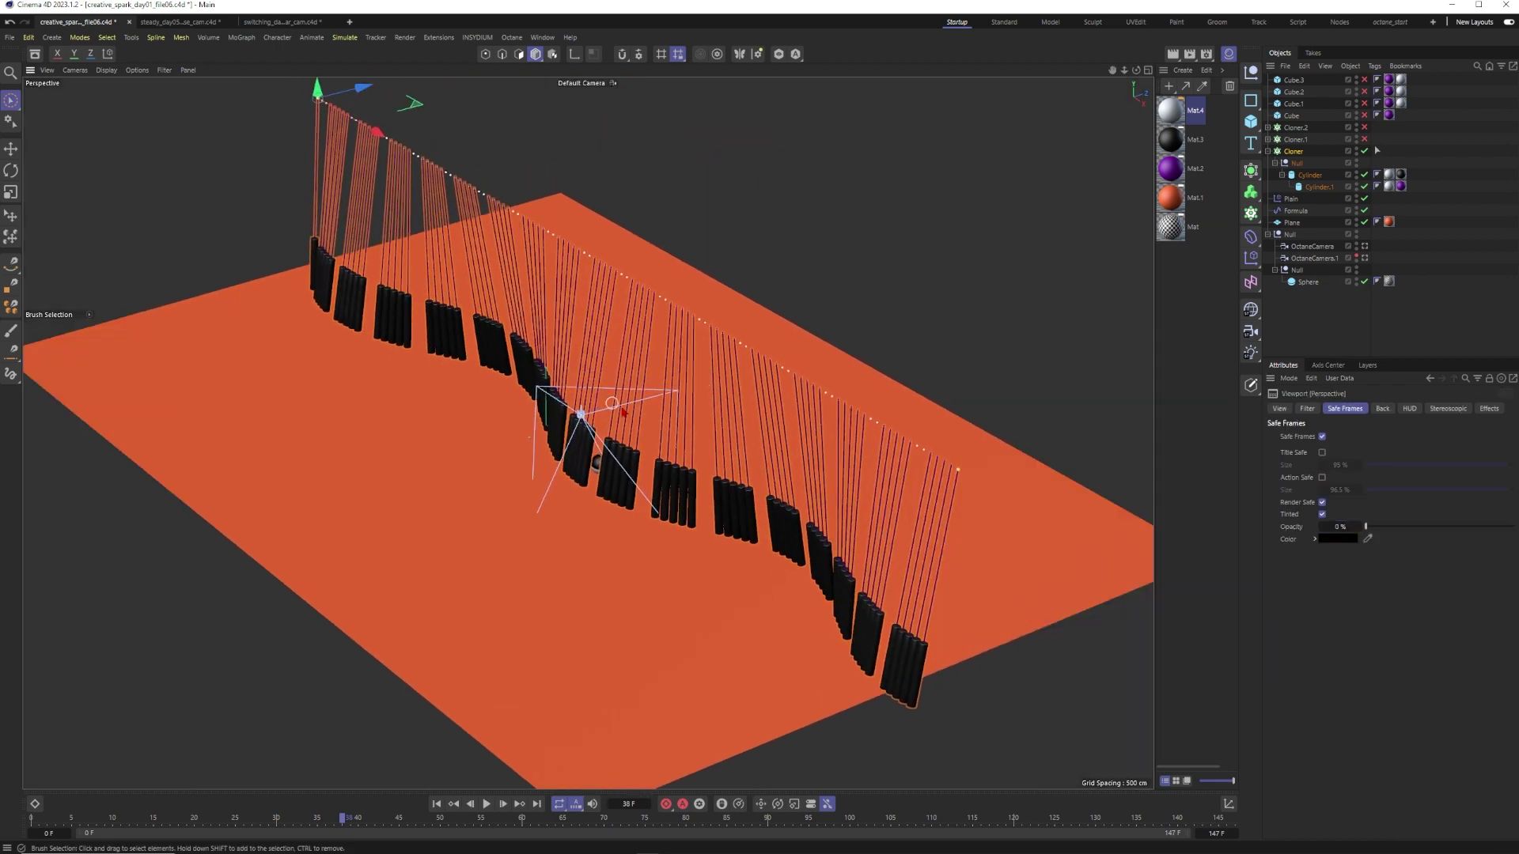
{"action": "left_click_drag", "start_coordinate": [601, 443], "coordinate": [552, 620], "text": "alt"}
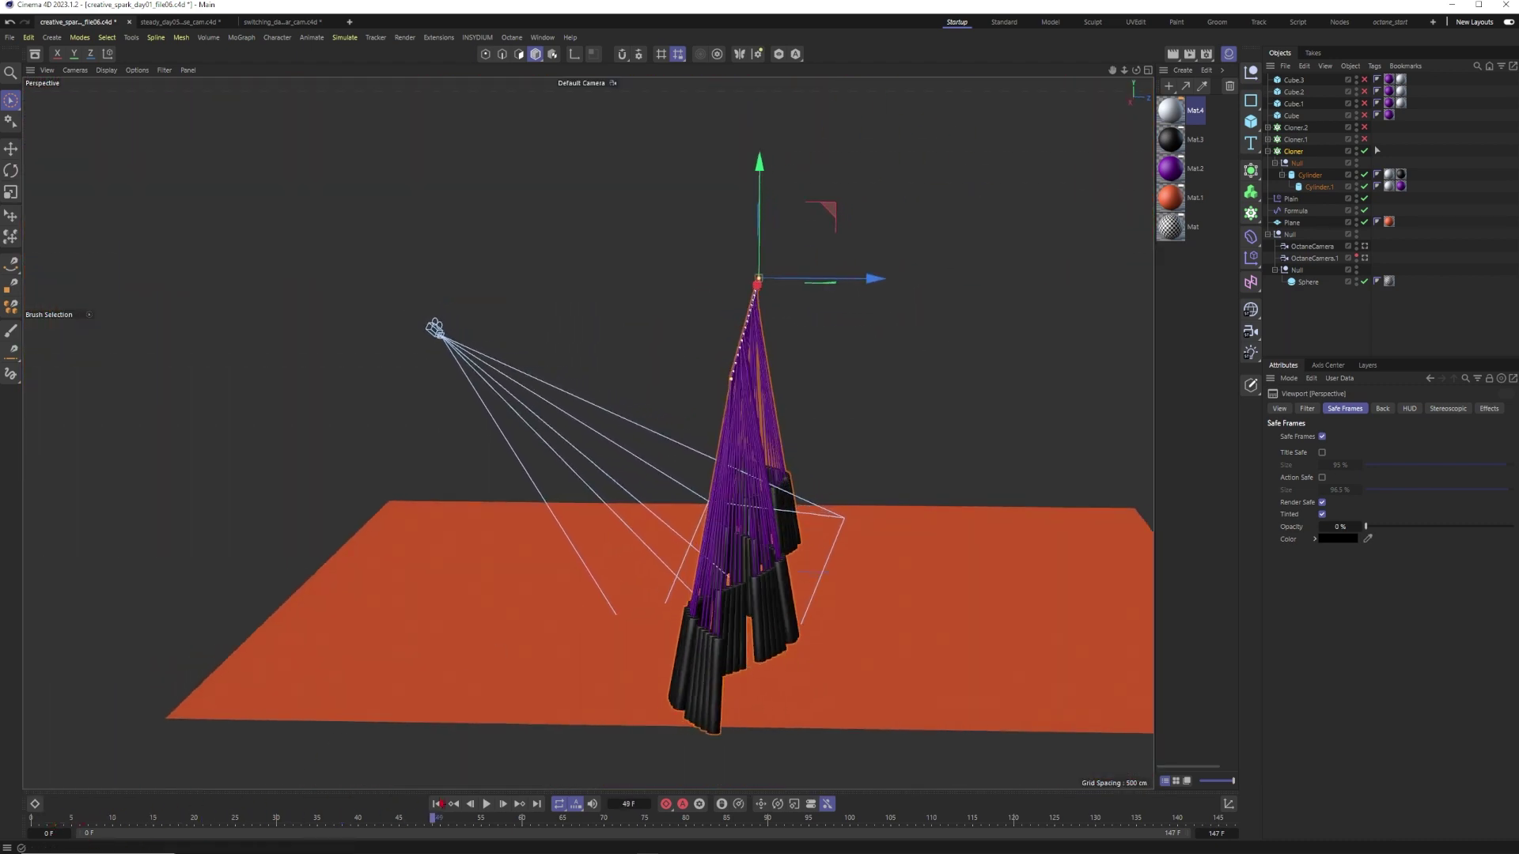
{"action": "left_click_drag", "start_coordinate": [475, 554], "coordinate": [491, 399], "text": "alt"}
Step: Hide the pendulum Cloner and zoom in on the lone hanging black cylinder
{"action": "left_click", "coordinate": [1365, 151]}
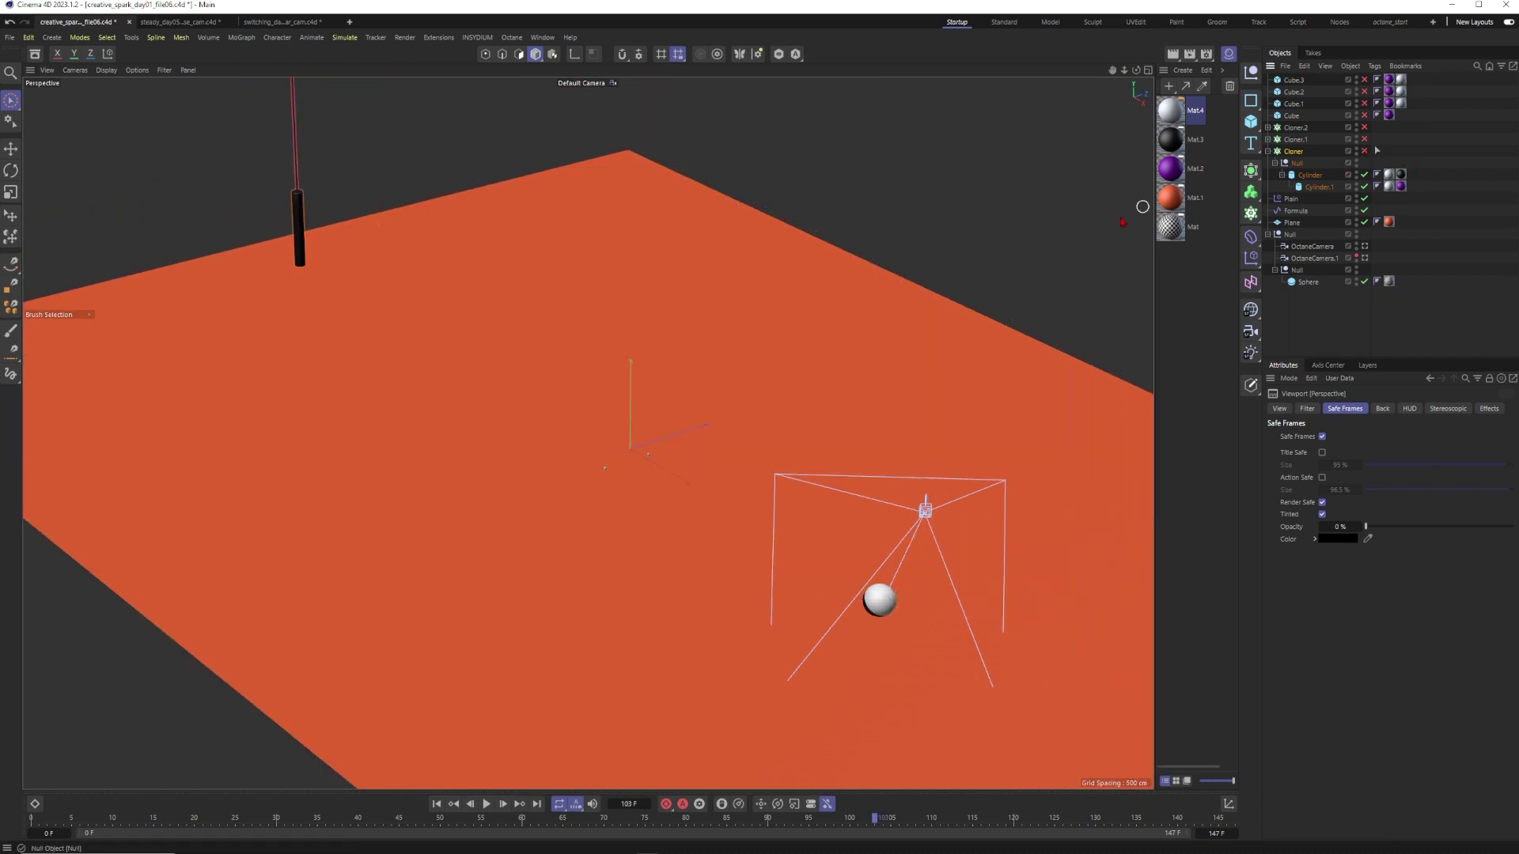
{"action": "left_click_drag", "start_coordinate": [431, 247], "coordinate": [631, 373], "text": "alt"}
{"action": "scroll", "coordinate": [587, 433], "scroll_direction": "up", "scroll_amount": 3}
{"action": "left_click_drag", "start_coordinate": [588, 433], "coordinate": [735, 415], "text": "alt"}
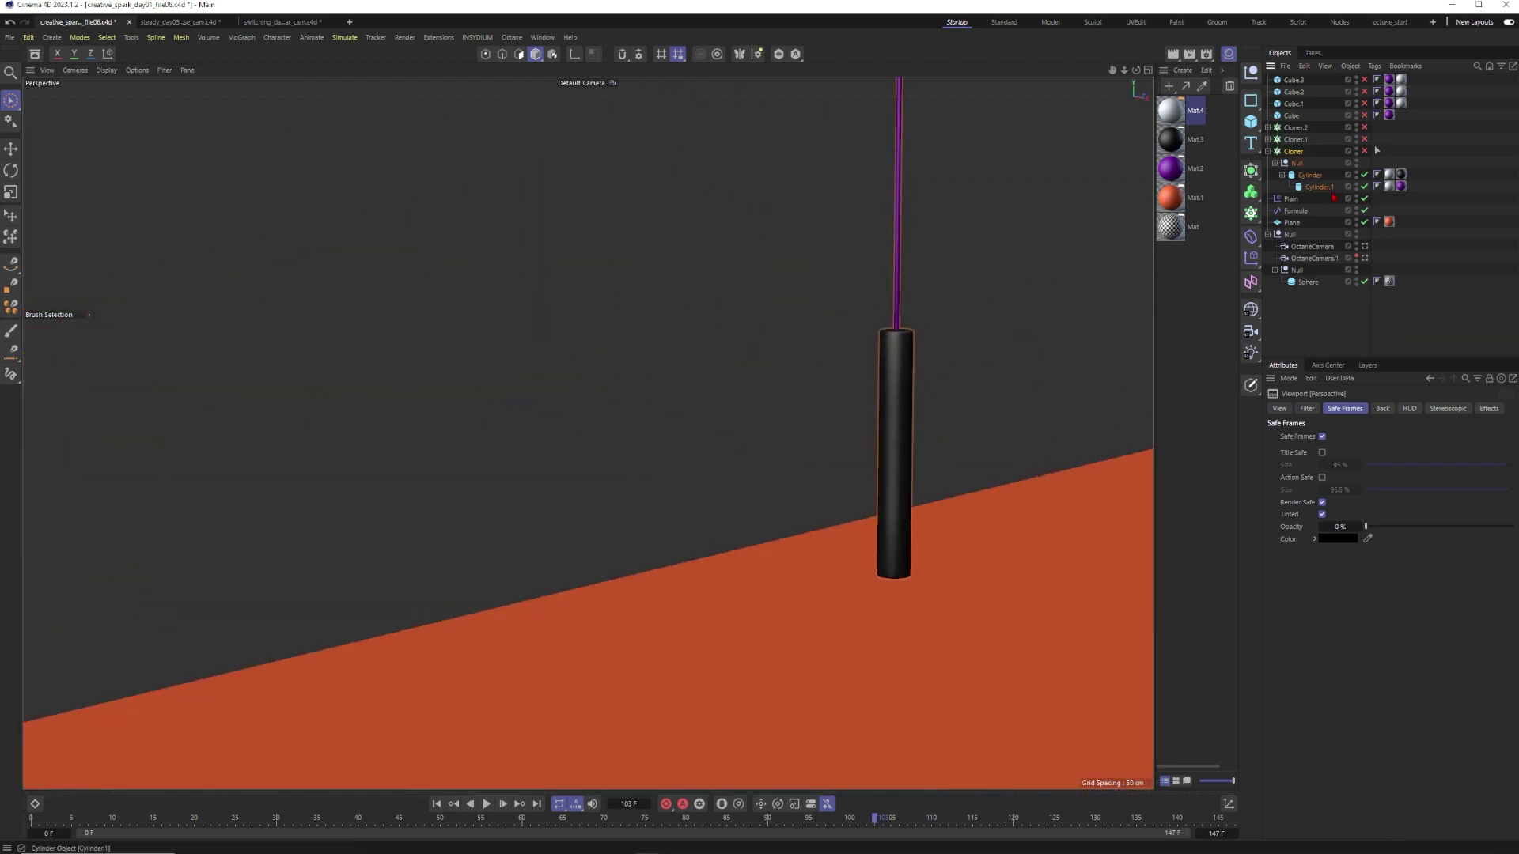
Step: Add a grey cylinder beside the black pole and stretch it to about 307 cm tall
{"action": "left_click_drag", "start_coordinate": [870, 395], "coordinate": [894, 425], "text": "alt"}
{"action": "scroll", "coordinate": [895, 425], "scroll_direction": "down", "scroll_amount": 5}
{"action": "left_click_drag", "start_coordinate": [983, 440], "coordinate": [640, 302]}
{"action": "scroll", "coordinate": [641, 303], "scroll_direction": "up", "scroll_amount": 2}
{"action": "left_click_drag", "start_coordinate": [763, 306], "coordinate": [761, 271]}
{"action": "scroll", "coordinate": [707, 215], "scroll_direction": "up", "scroll_amount": 1}
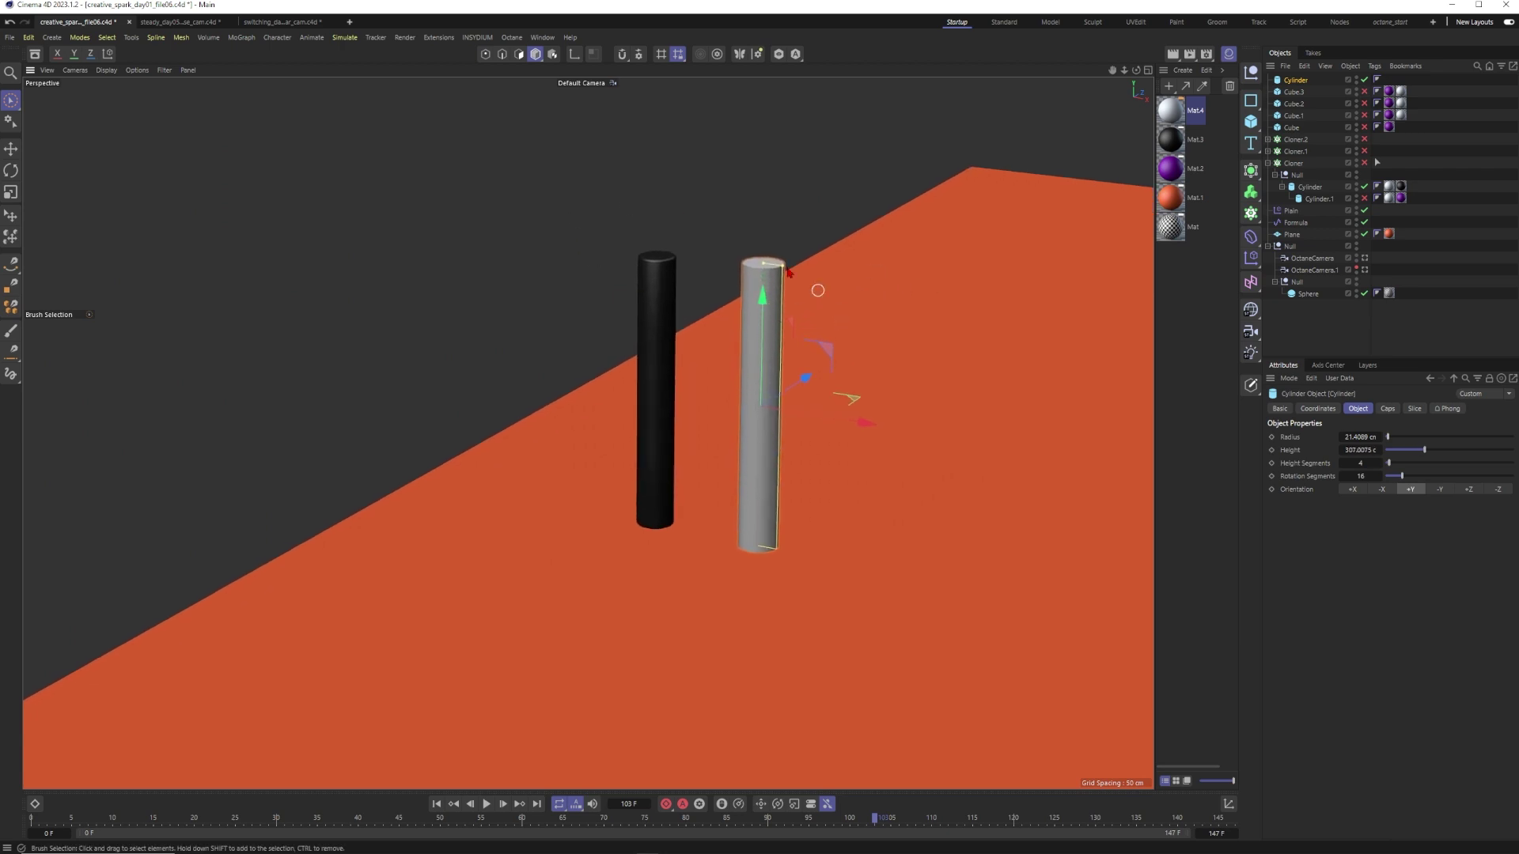
Step: Duplicate the cylinder into Cylinder.2, a thin pole with 2 cm radius and 672 cm height
{"action": "key", "text": "ctrl+c"}
{"action": "key", "text": "ctrl+v"}
{"action": "scroll", "coordinate": [847, 332], "scroll_direction": "up", "scroll_amount": 2}
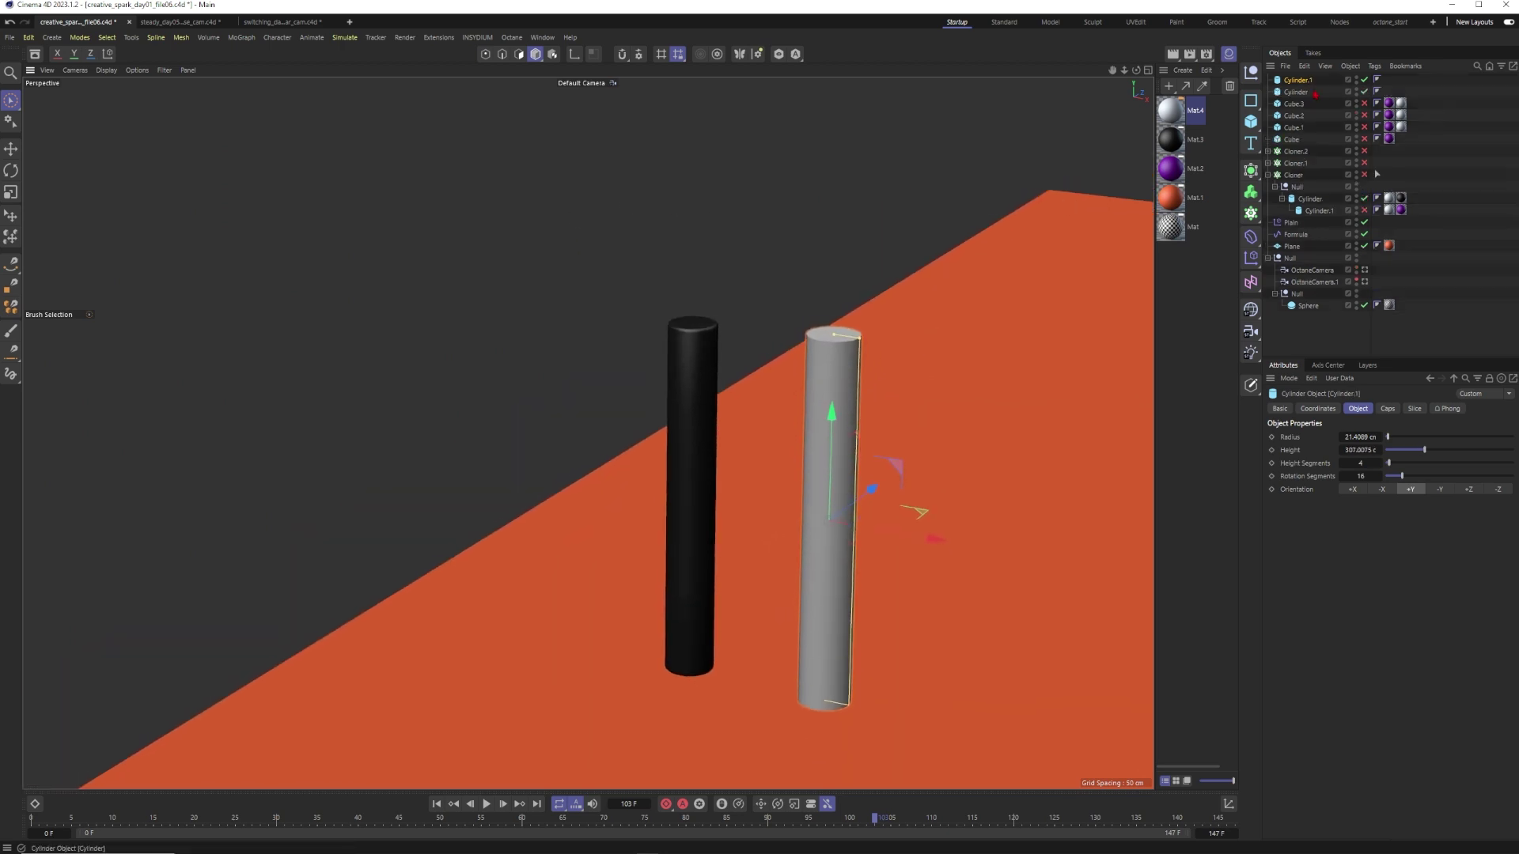
{"action": "left_click_drag", "start_coordinate": [1304, 86], "coordinate": [1304, 87], "text": "ctrl"}
{"action": "scroll", "coordinate": [817, 384], "scroll_direction": "down", "scroll_amount": 1}
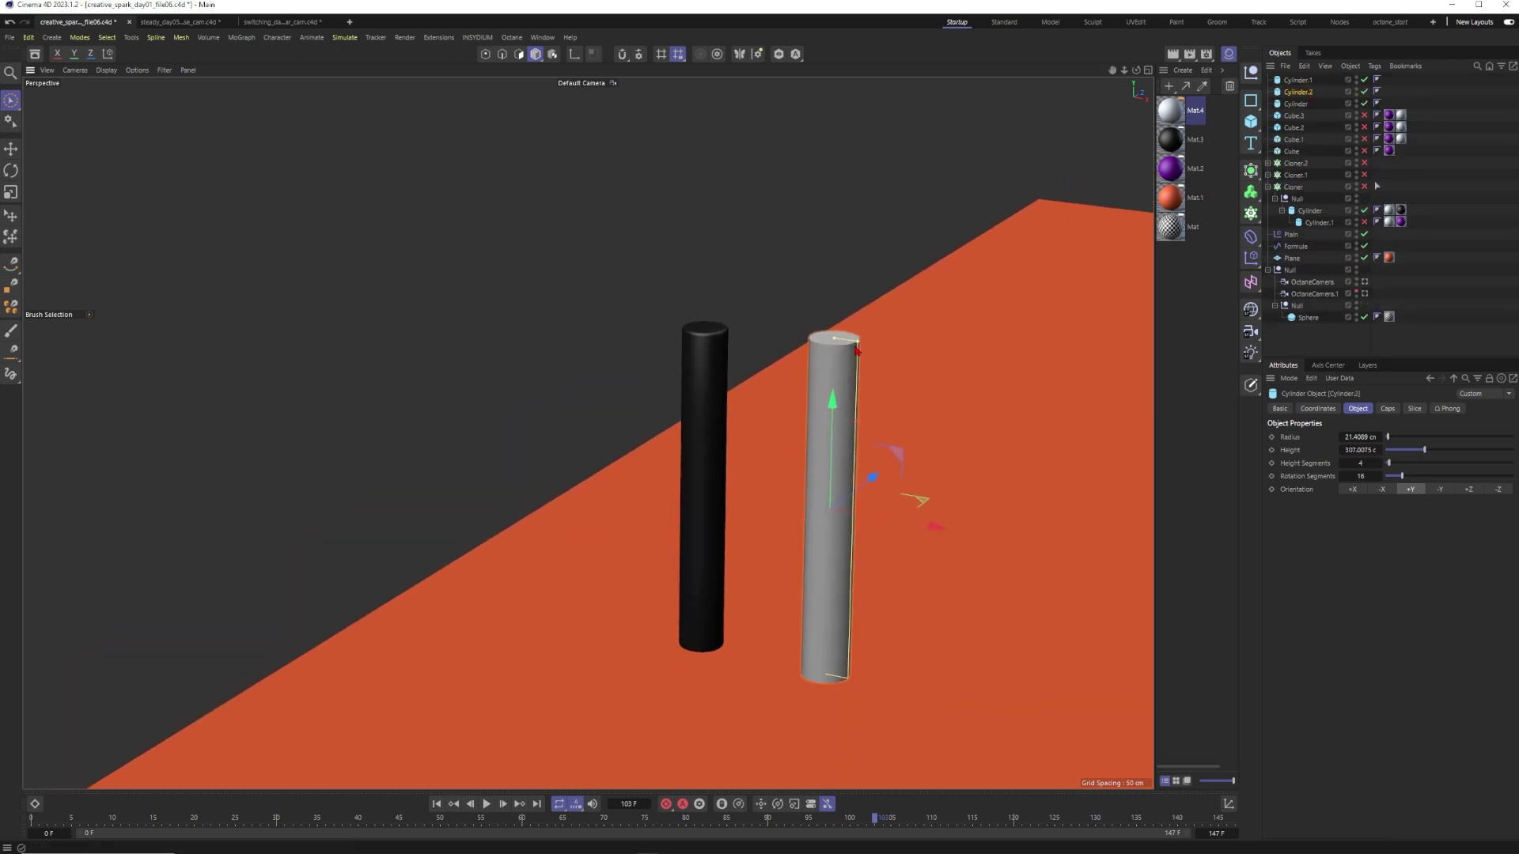
{"action": "left_click_drag", "start_coordinate": [859, 351], "coordinate": [838, 142]}
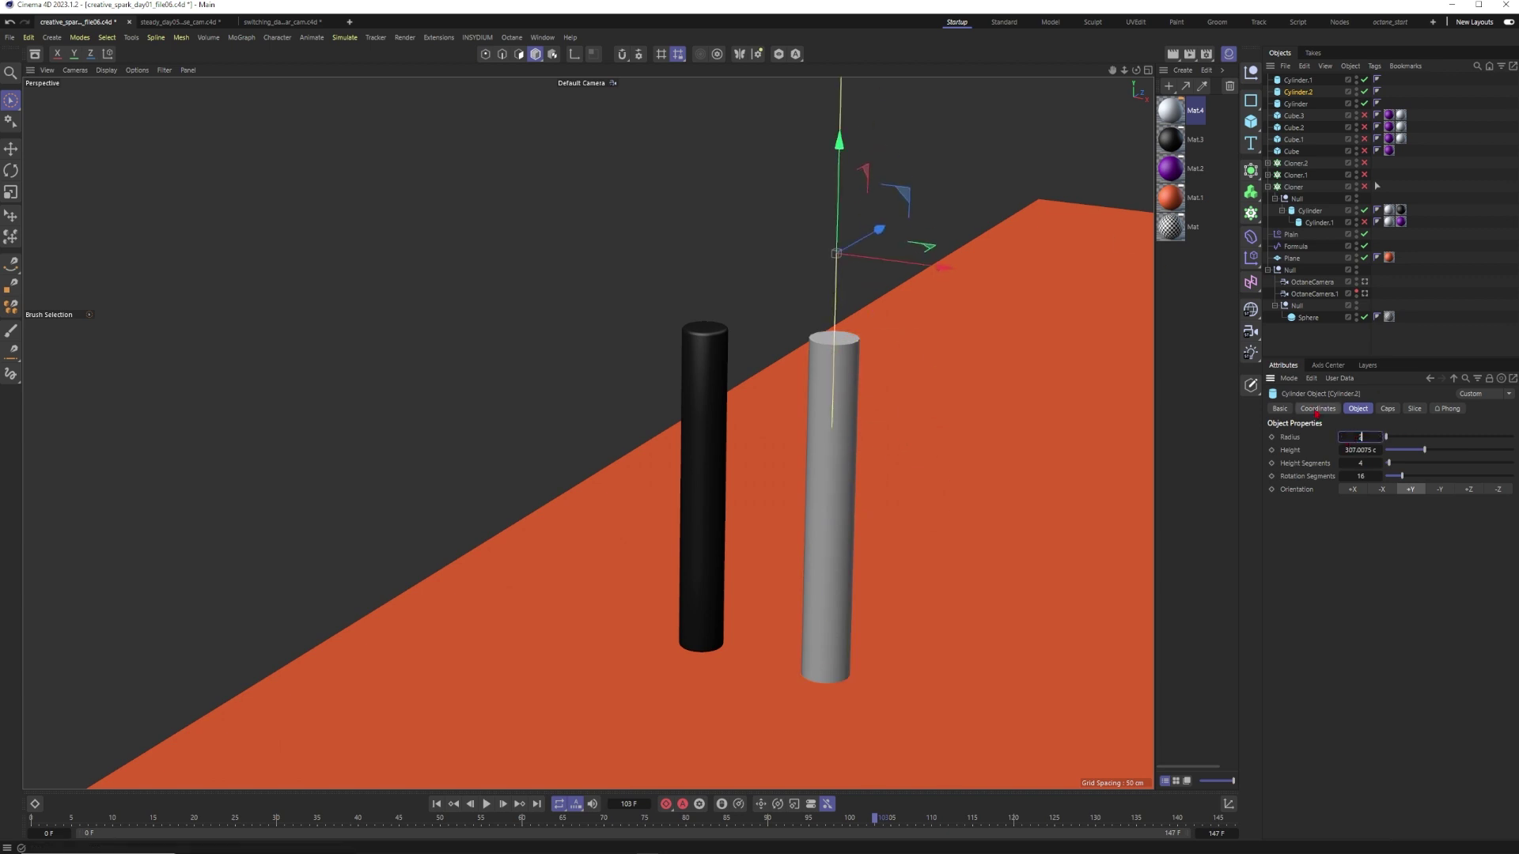
{"action": "scroll", "coordinate": [841, 237], "scroll_direction": "down", "scroll_amount": 2}
{"action": "left_click_drag", "start_coordinate": [875, 194], "coordinate": [765, 435]}
{"action": "left_click", "coordinate": [882, 349]}
{"action": "scroll", "coordinate": [775, 396], "scroll_direction": "down", "scroll_amount": 4}
{"action": "left_click", "coordinate": [800, 437]}
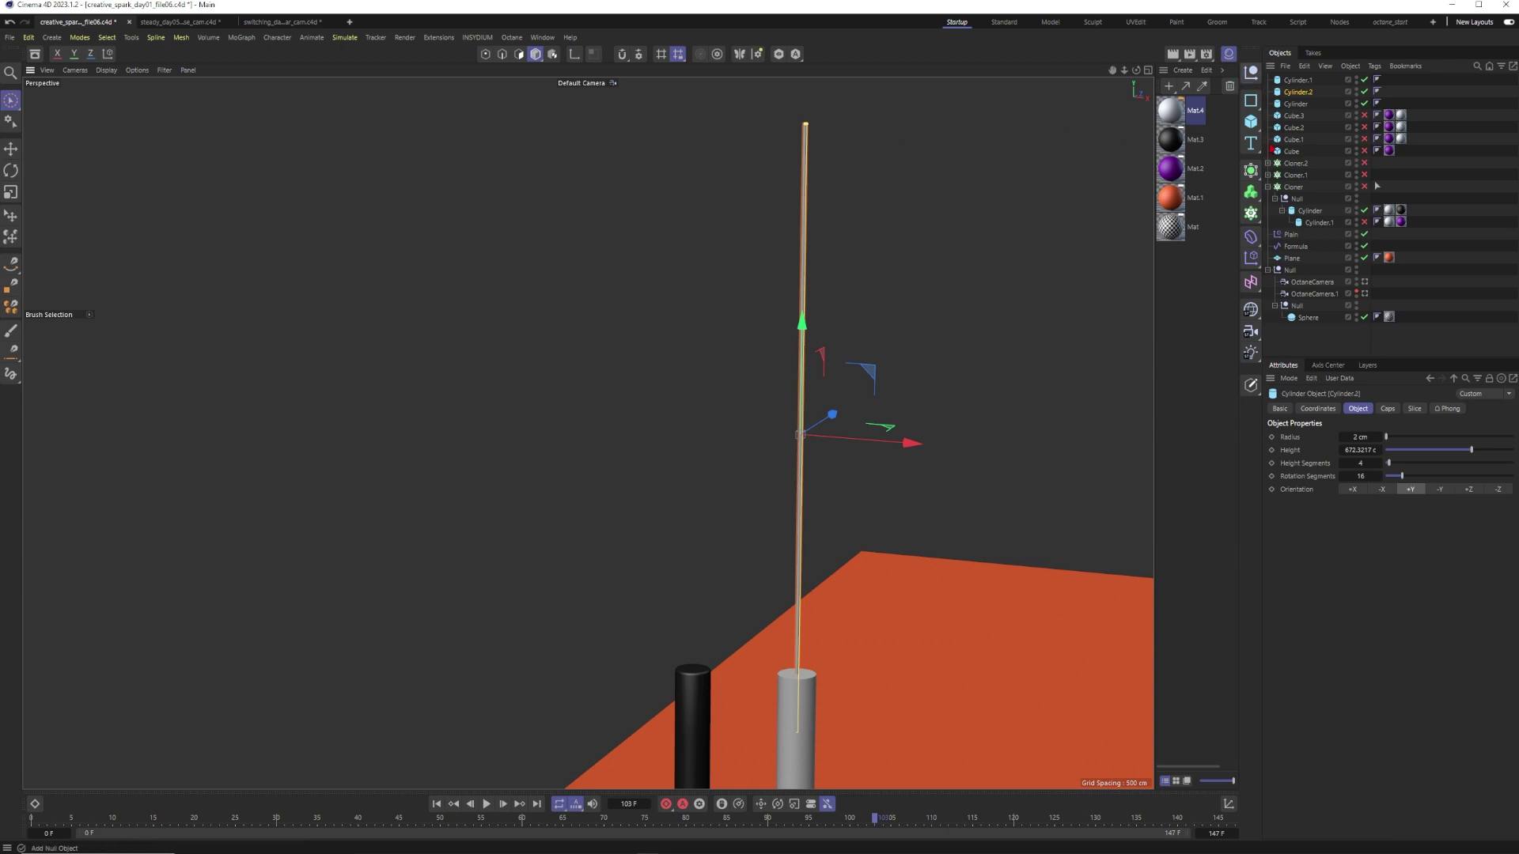
Step: Add a Null at the pole's top and parent both the grey cylinder and the pole under it
{"action": "left_click", "coordinate": [1250, 73], "text": "shift"}
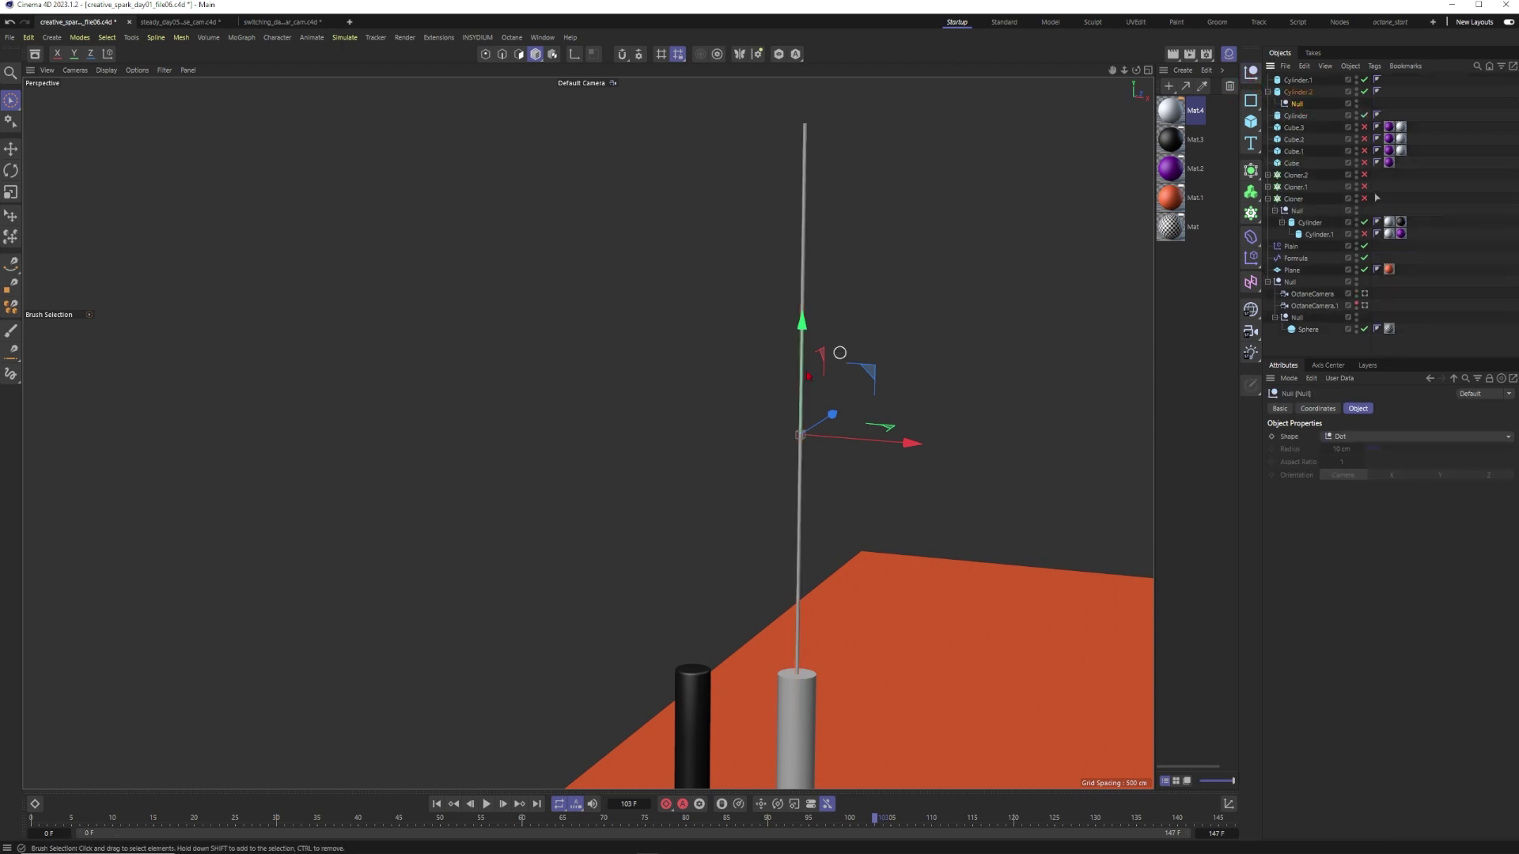
{"action": "left_click_drag", "start_coordinate": [801, 322], "coordinate": [851, 146]}
{"action": "left_click_drag", "start_coordinate": [1299, 91], "coordinate": [1300, 87]}
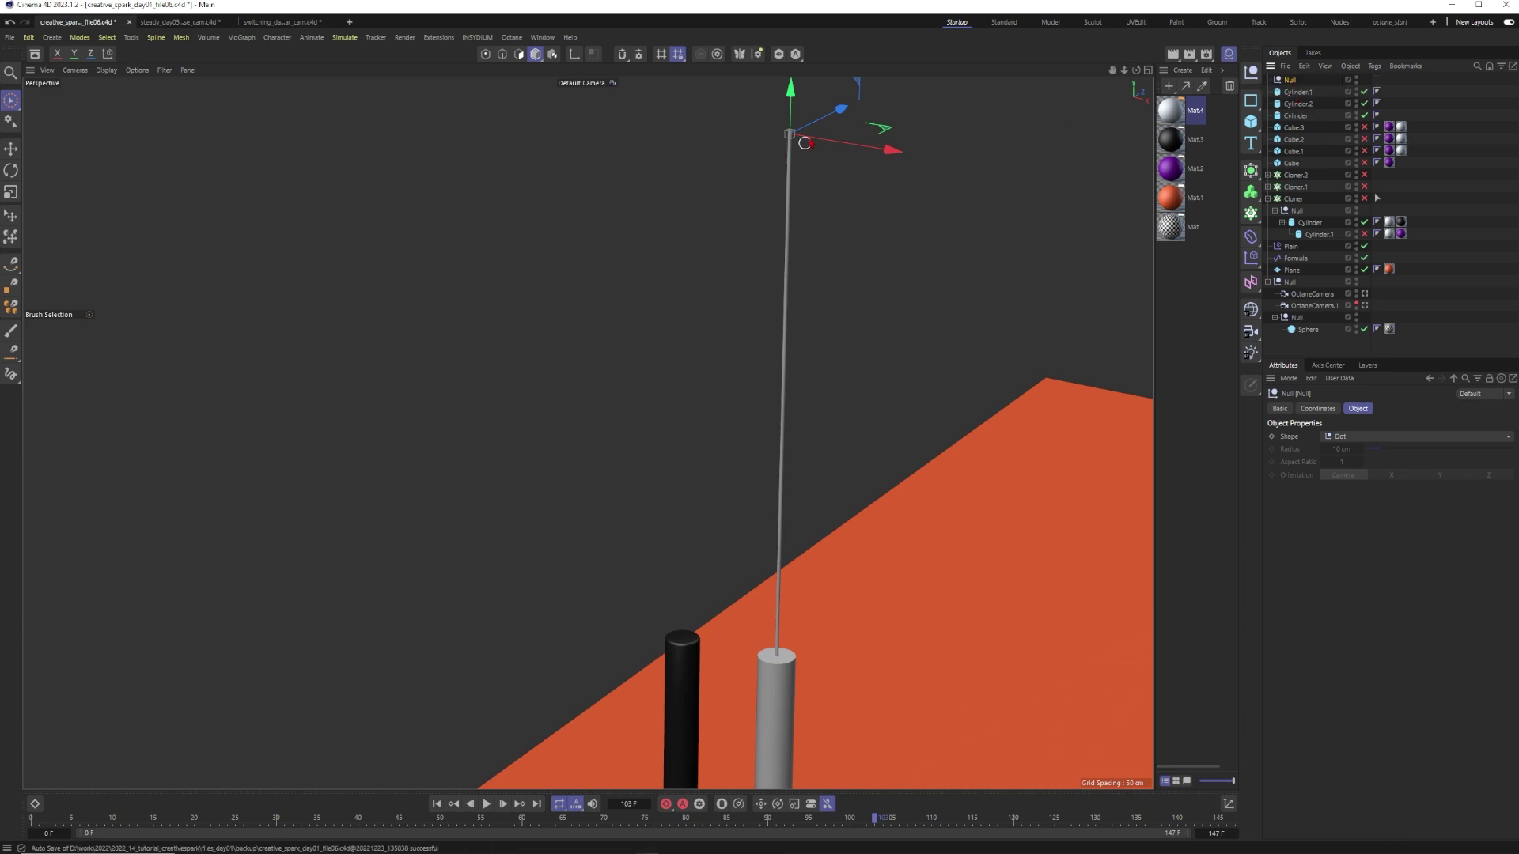
{"action": "left_click", "coordinate": [1295, 93]}
{"action": "left_click", "coordinate": [1295, 104], "text": "shift"}
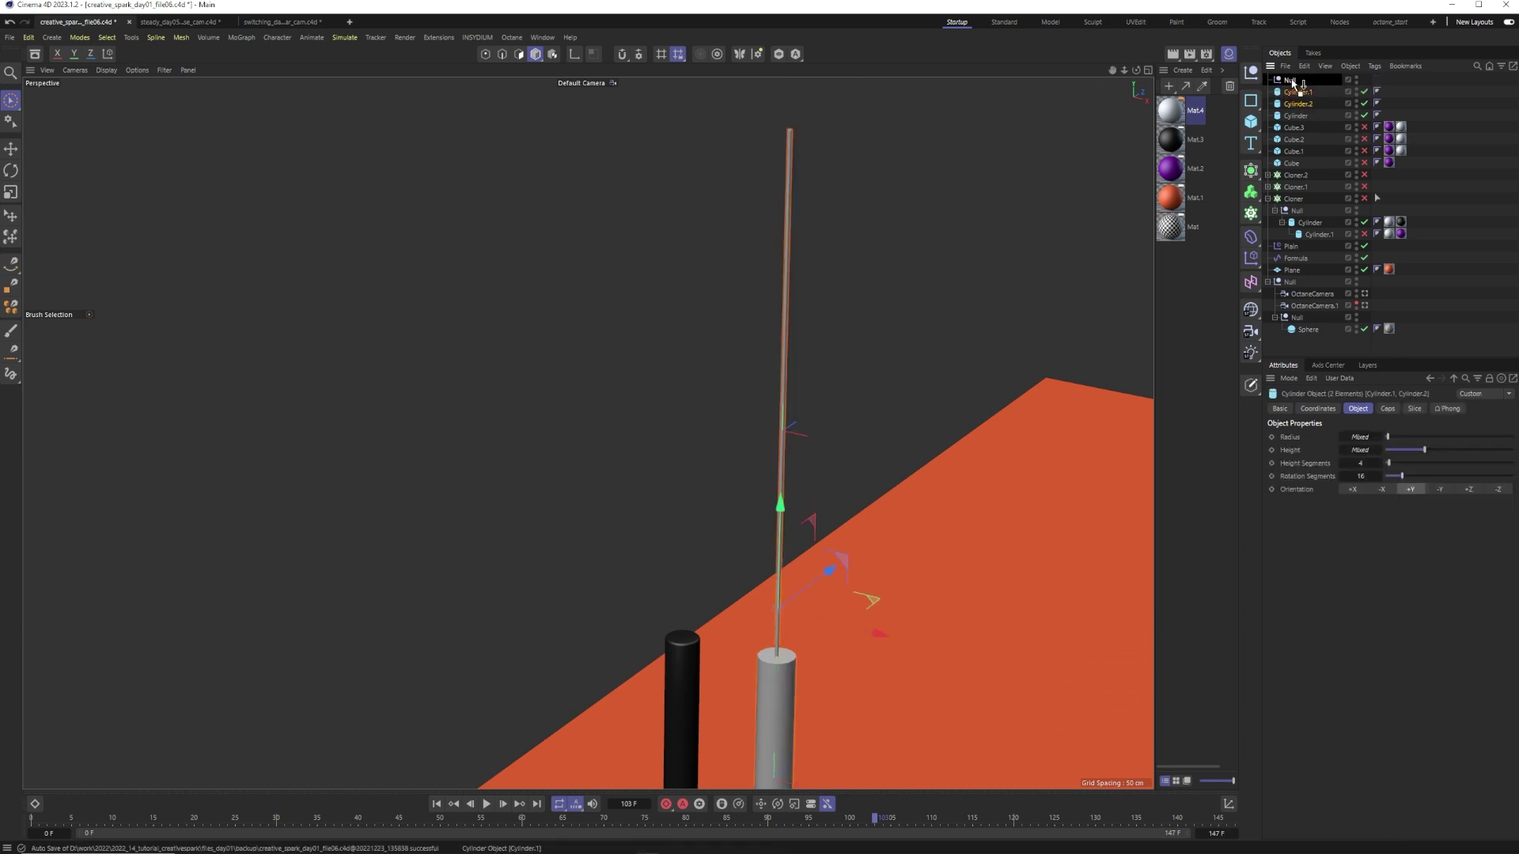
{"action": "left_click_drag", "start_coordinate": [1294, 82], "coordinate": [1292, 79]}
{"action": "left_click", "coordinate": [1290, 80]}
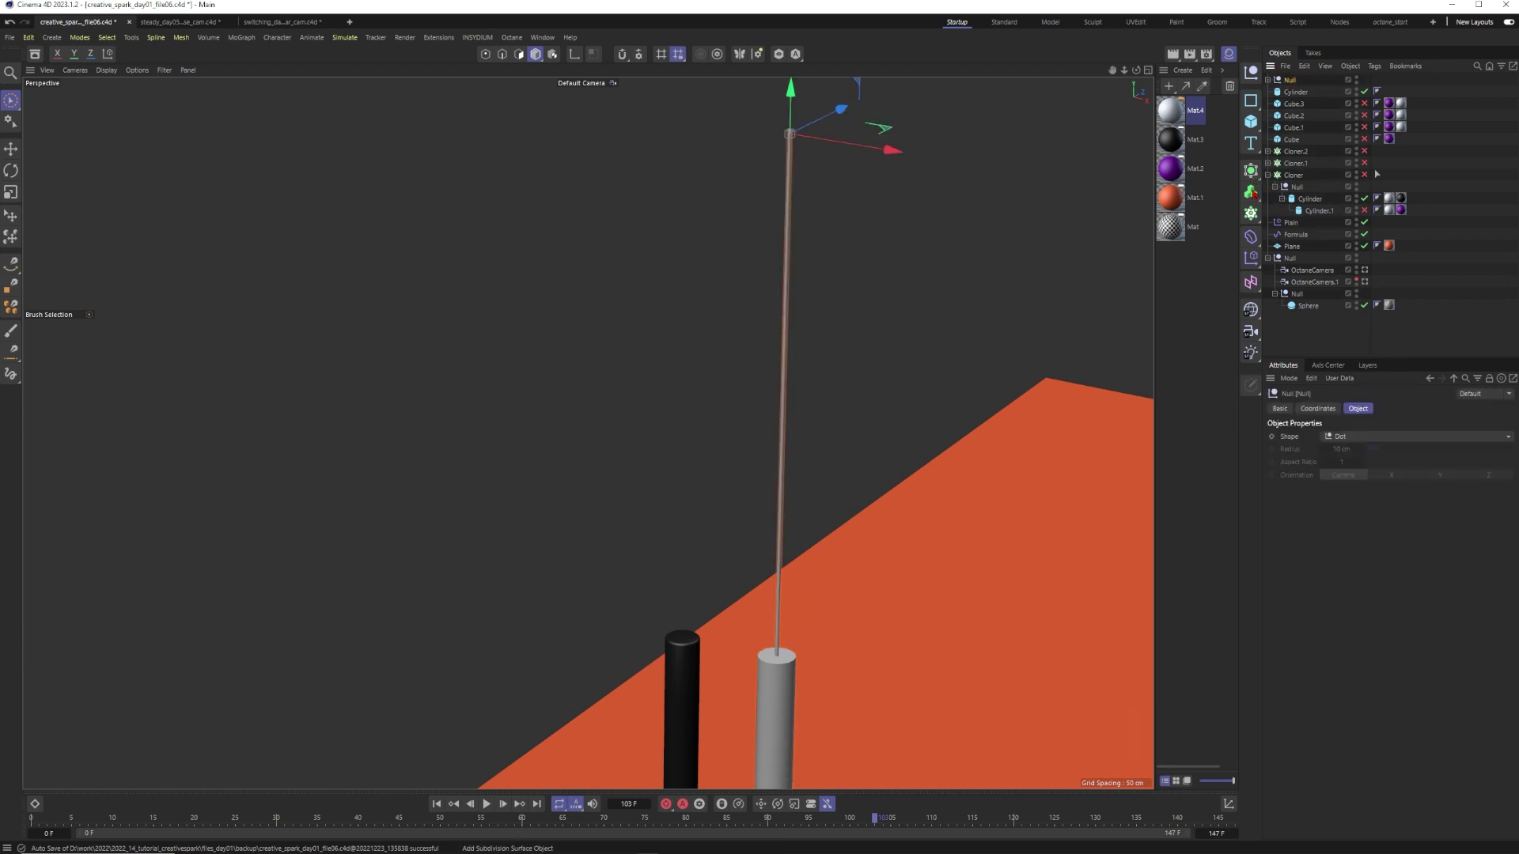
Step: Clone the Null in Linear mode with 50 cm X spacing and a count of 52
{"action": "left_click", "coordinate": [1250, 213]}
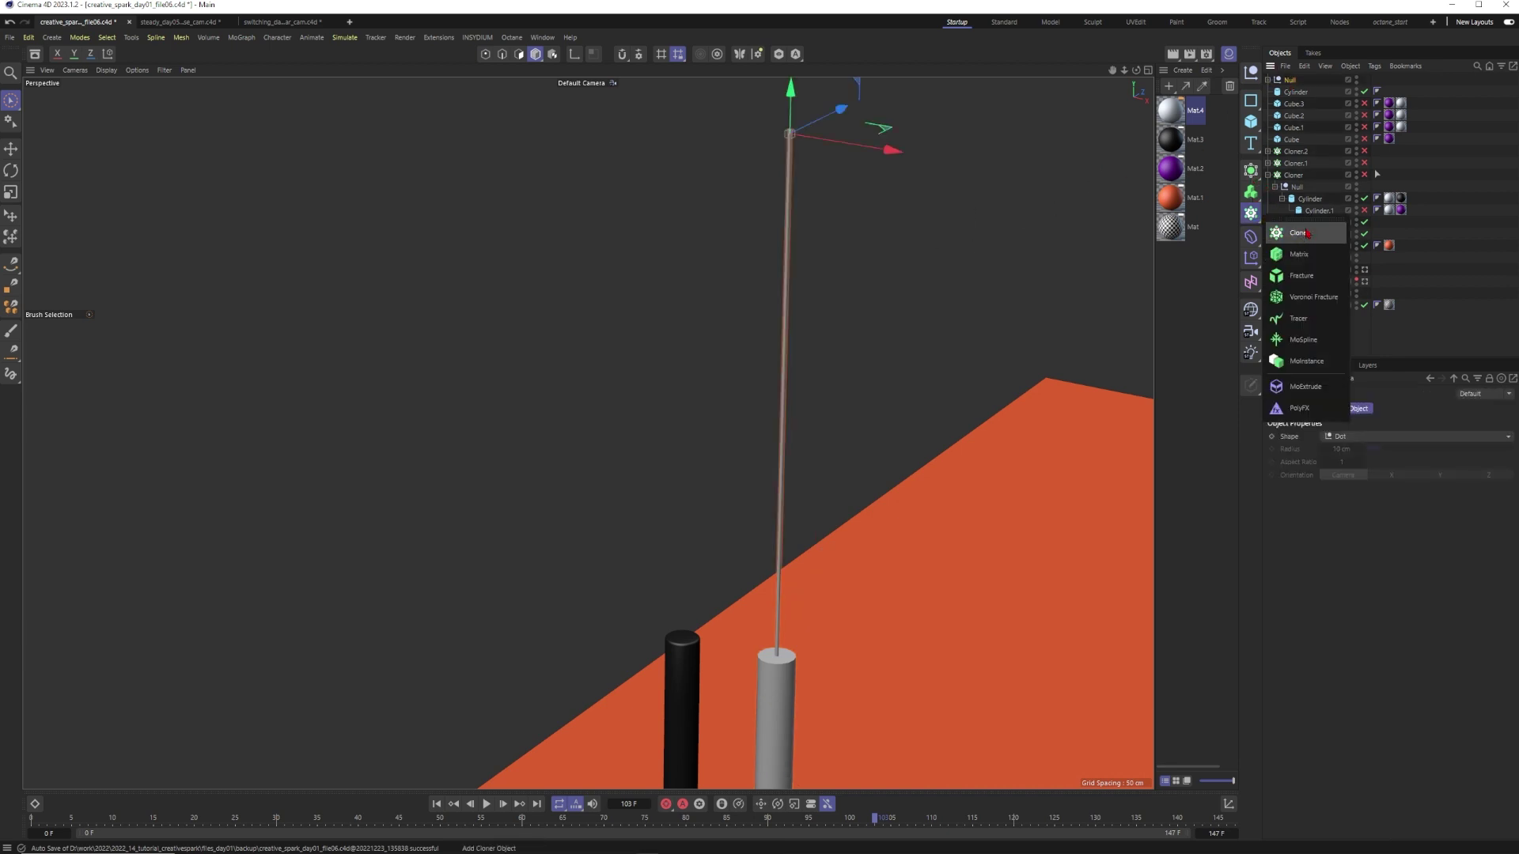
{"action": "left_click", "coordinate": [1298, 234]}
{"action": "left_click", "coordinate": [1357, 437]}
{"action": "left_click", "coordinate": [1358, 450]}
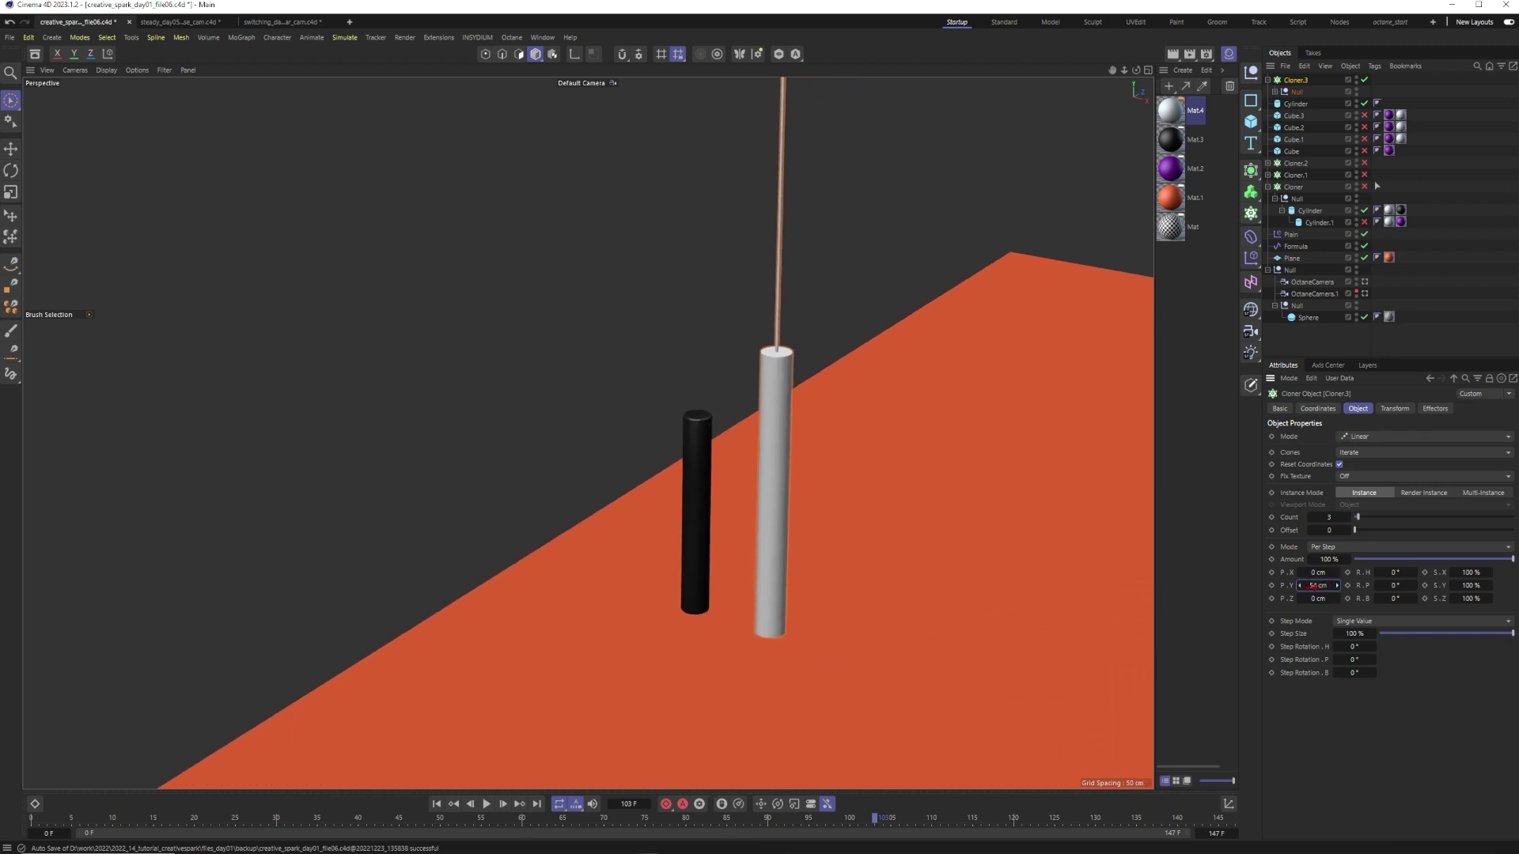
{"action": "left_click_drag", "start_coordinate": [1317, 585], "coordinate": [1238, 567]}
{"action": "left_click_drag", "start_coordinate": [1337, 572], "coordinate": [1349, 570]}
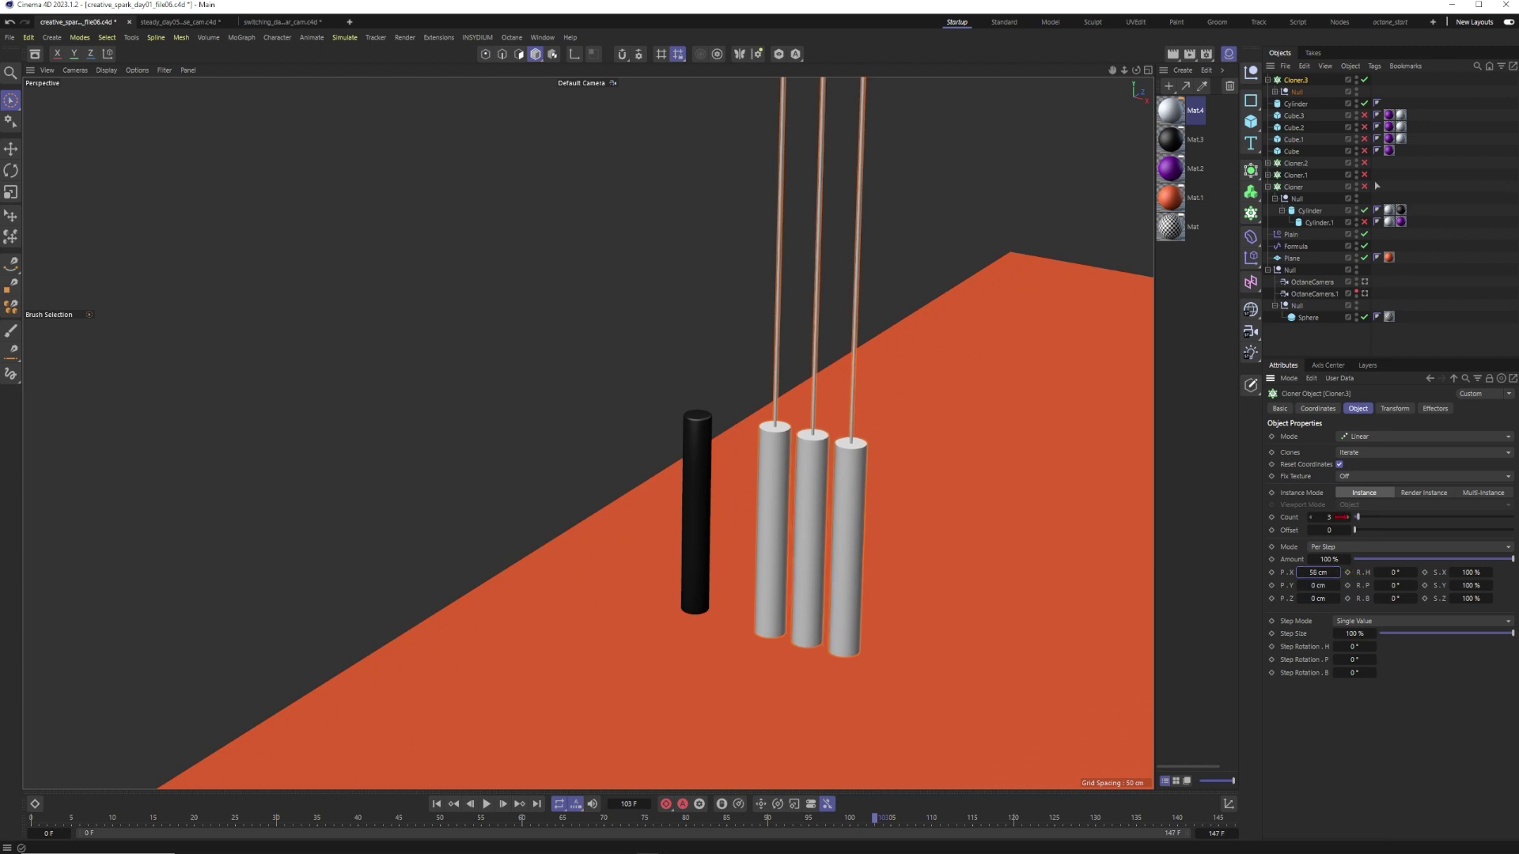
{"action": "left_click_drag", "start_coordinate": [1357, 517], "coordinate": [1436, 516]}
{"action": "left_click_drag", "start_coordinate": [839, 499], "coordinate": [934, 513], "text": "alt"}
Step: Add a Formula effector with 0 X offset that rotates instead of scales, pitch 50°
{"action": "left_click", "coordinate": [241, 37]}
{"action": "mouse_move", "coordinate": [277, 60]}
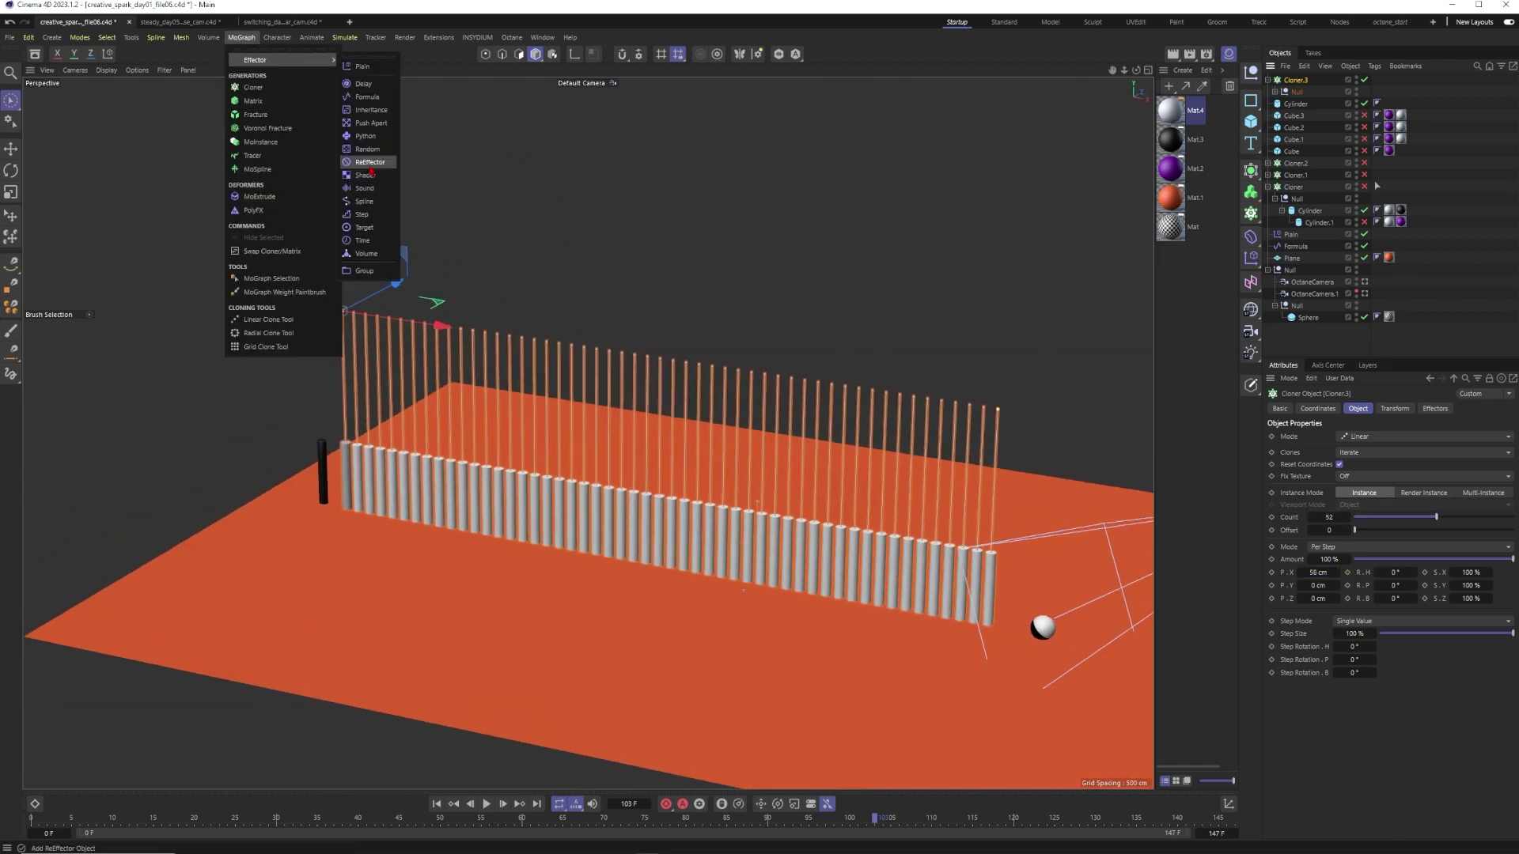
{"action": "left_click", "coordinate": [367, 96]}
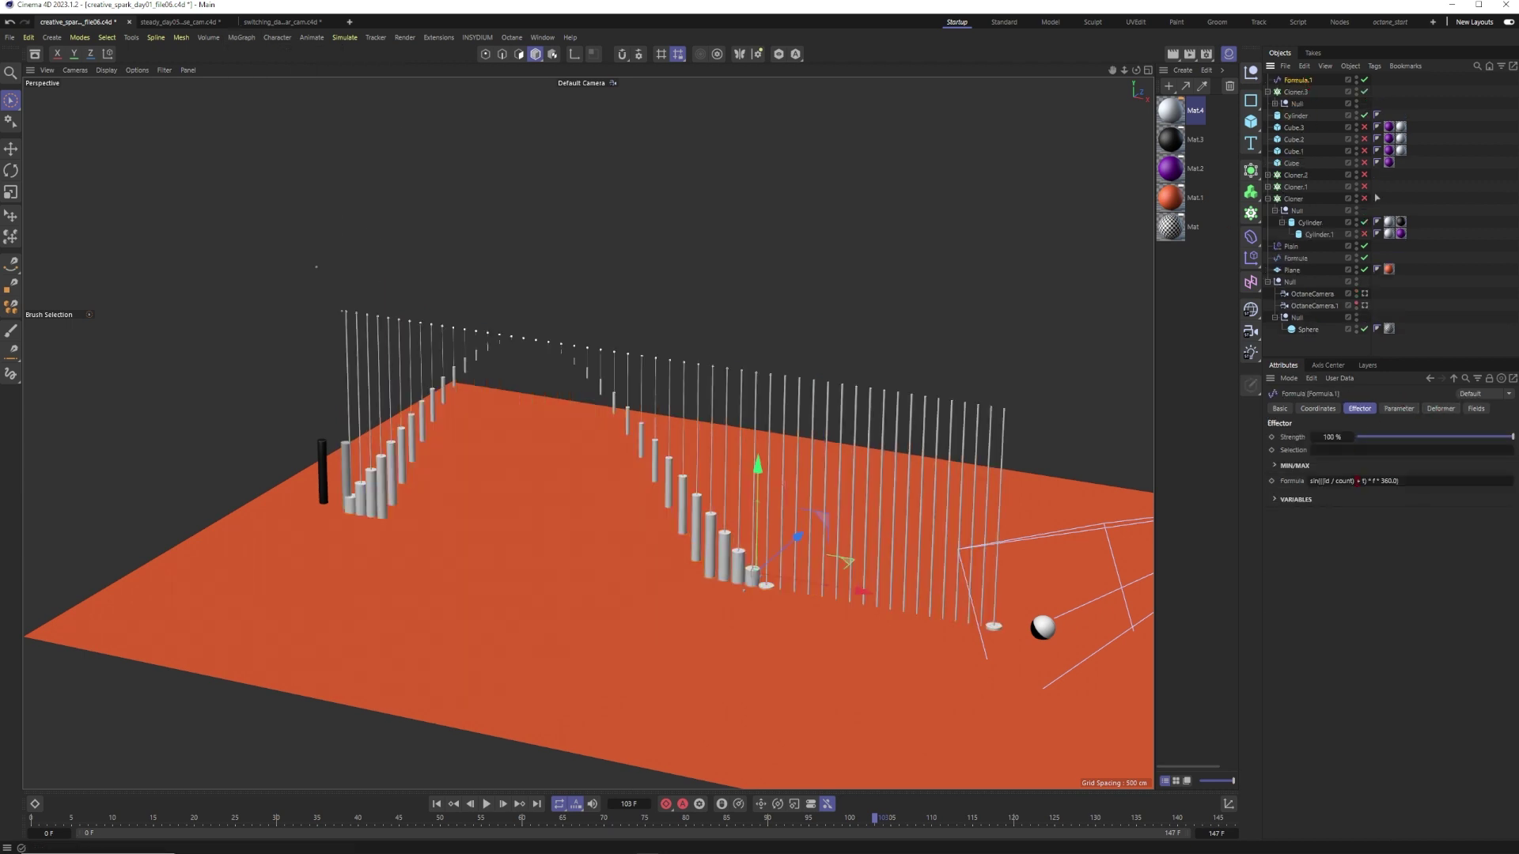
{"action": "left_click", "coordinate": [1386, 410]}
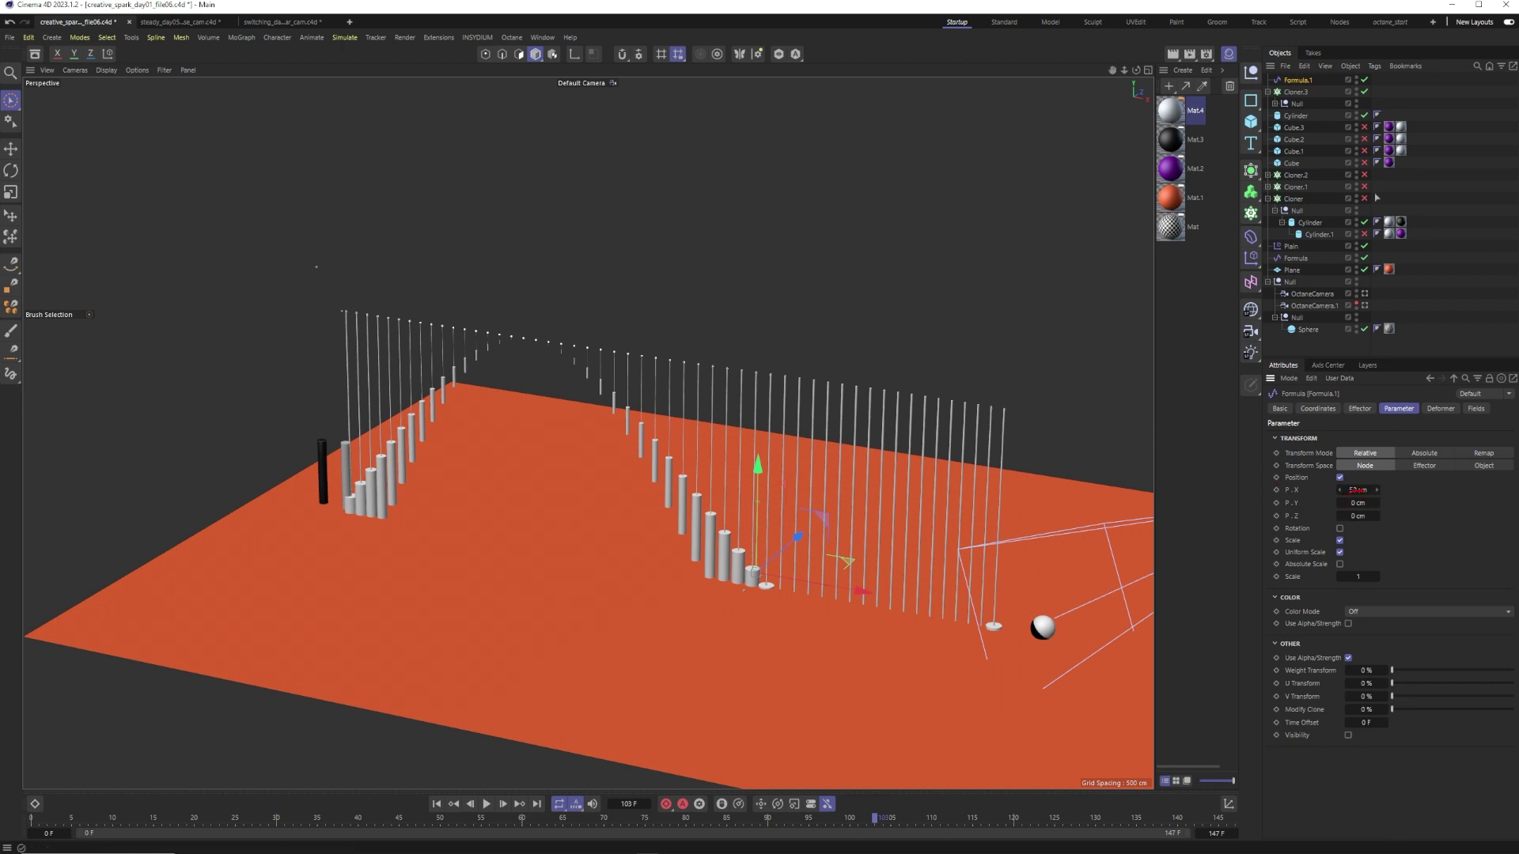
{"action": "key", "text": "Return"}
{"action": "left_click", "coordinate": [1339, 540]}
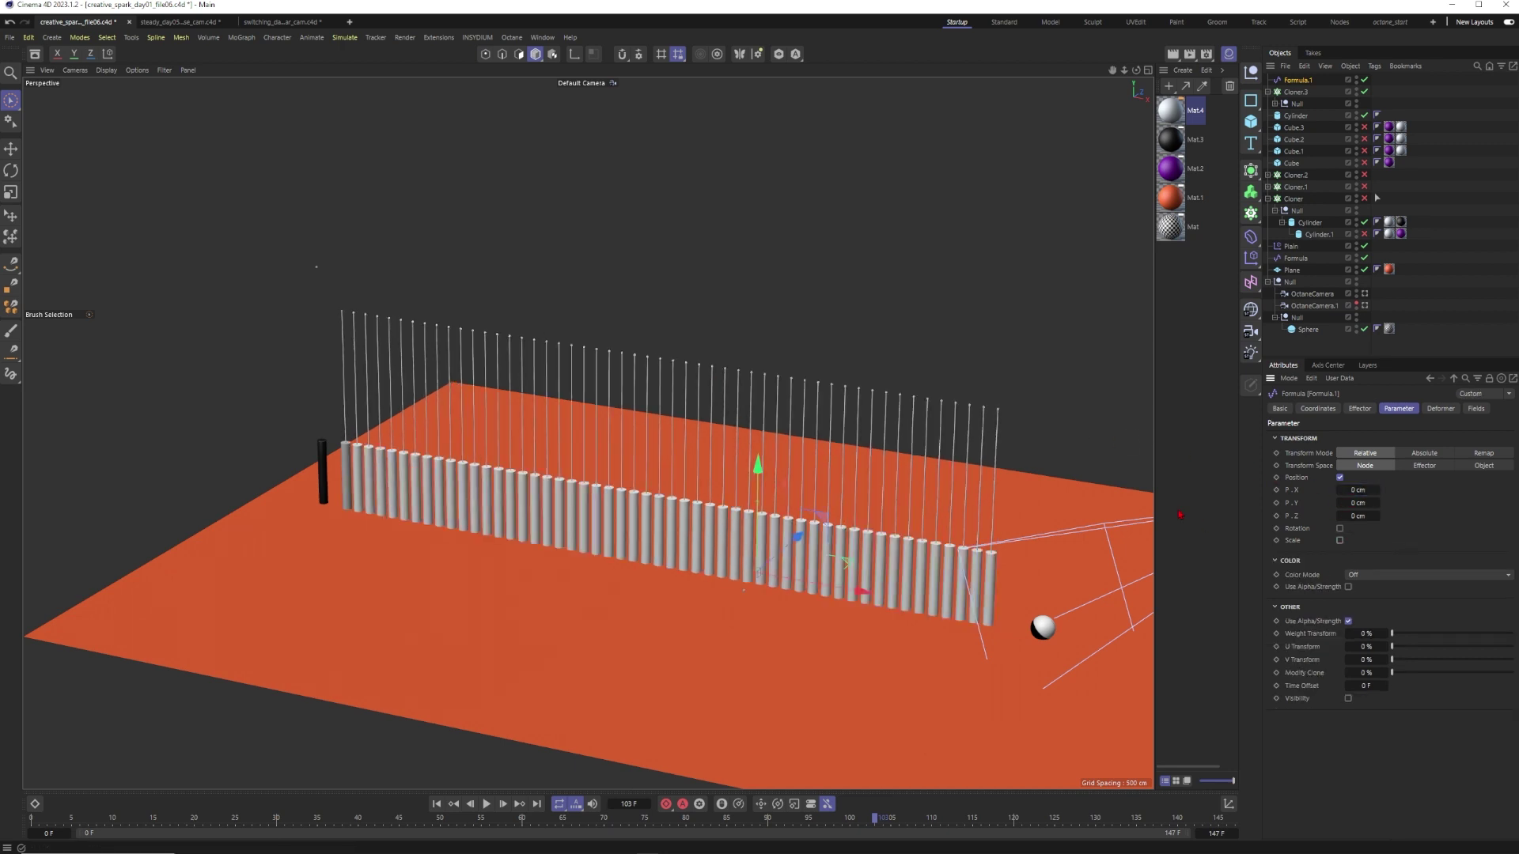
{"action": "left_click", "coordinate": [1339, 528]}
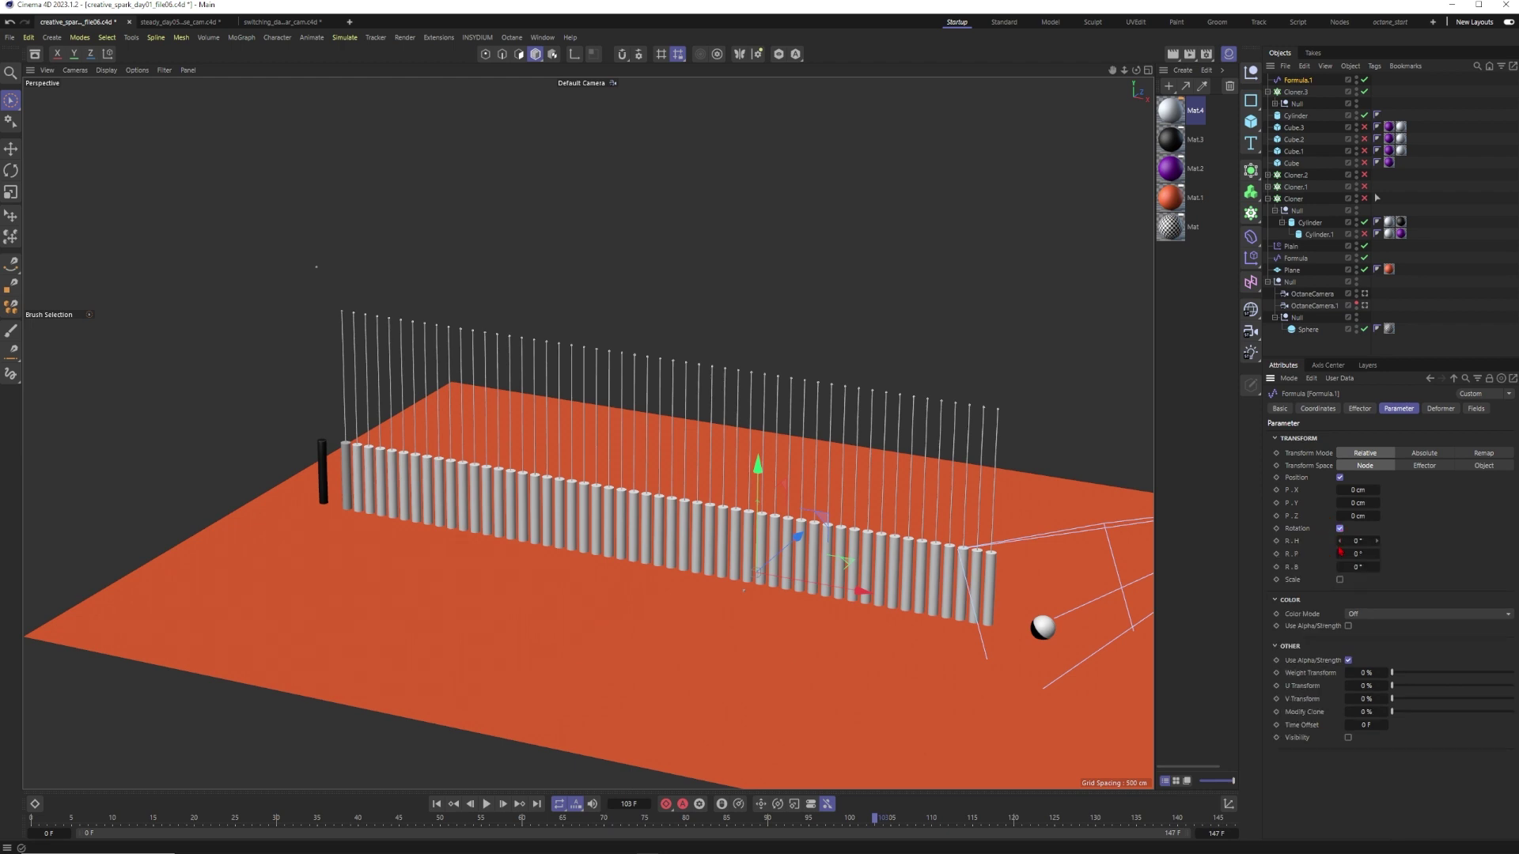
{"action": "left_click_drag", "start_coordinate": [1378, 554], "coordinate": [1377, 554]}
{"action": "key", "text": "Return"}
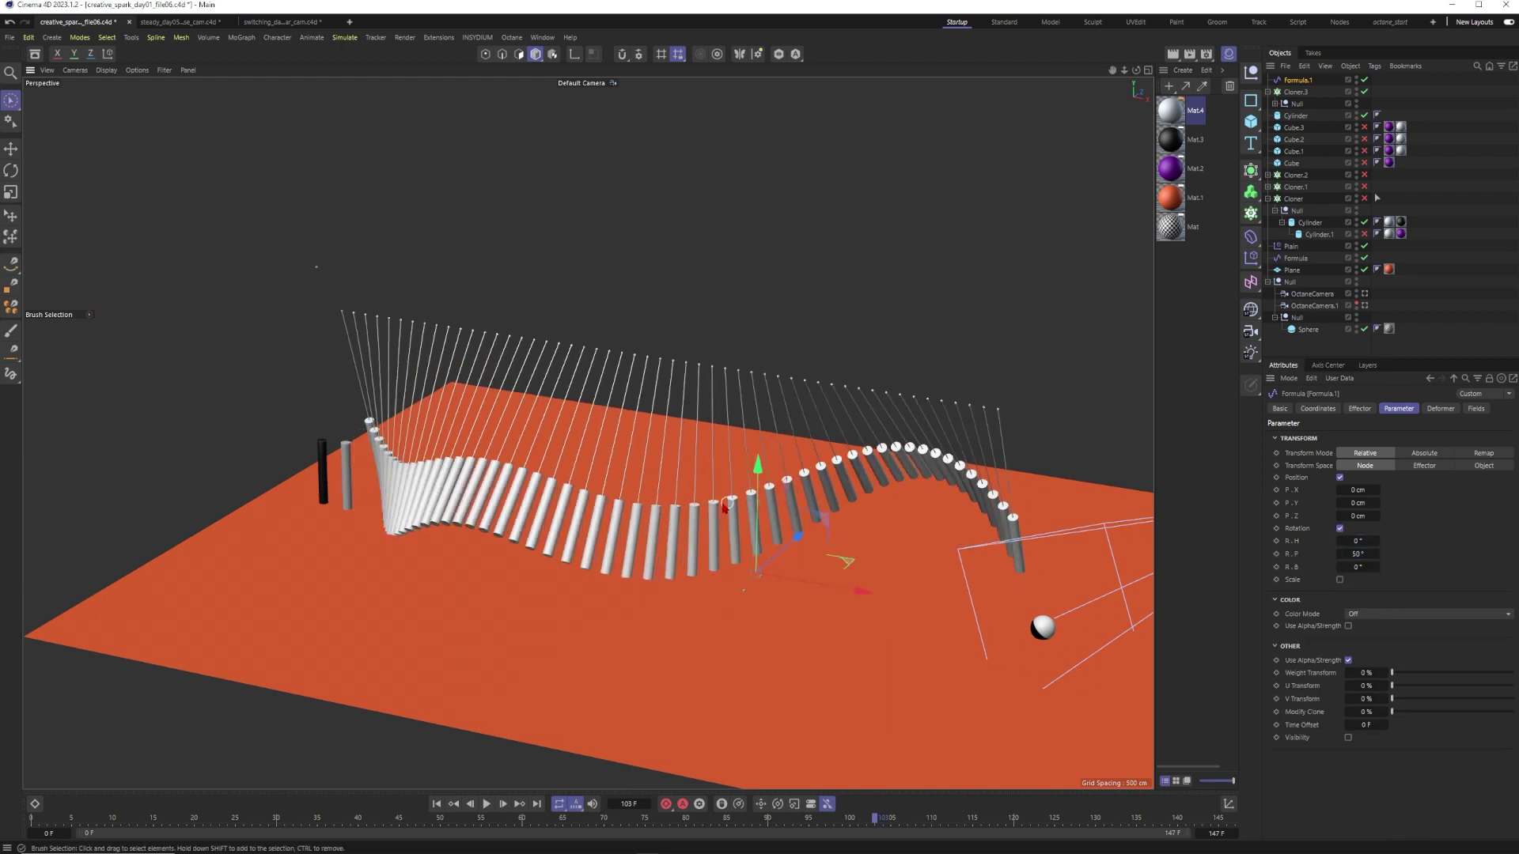
Step: Play the wave and lower the effector's pitch rotation to 20°
{"action": "left_click_drag", "start_coordinate": [791, 554], "coordinate": [678, 561], "text": "alt"}
{"action": "left_click", "coordinate": [487, 803]}
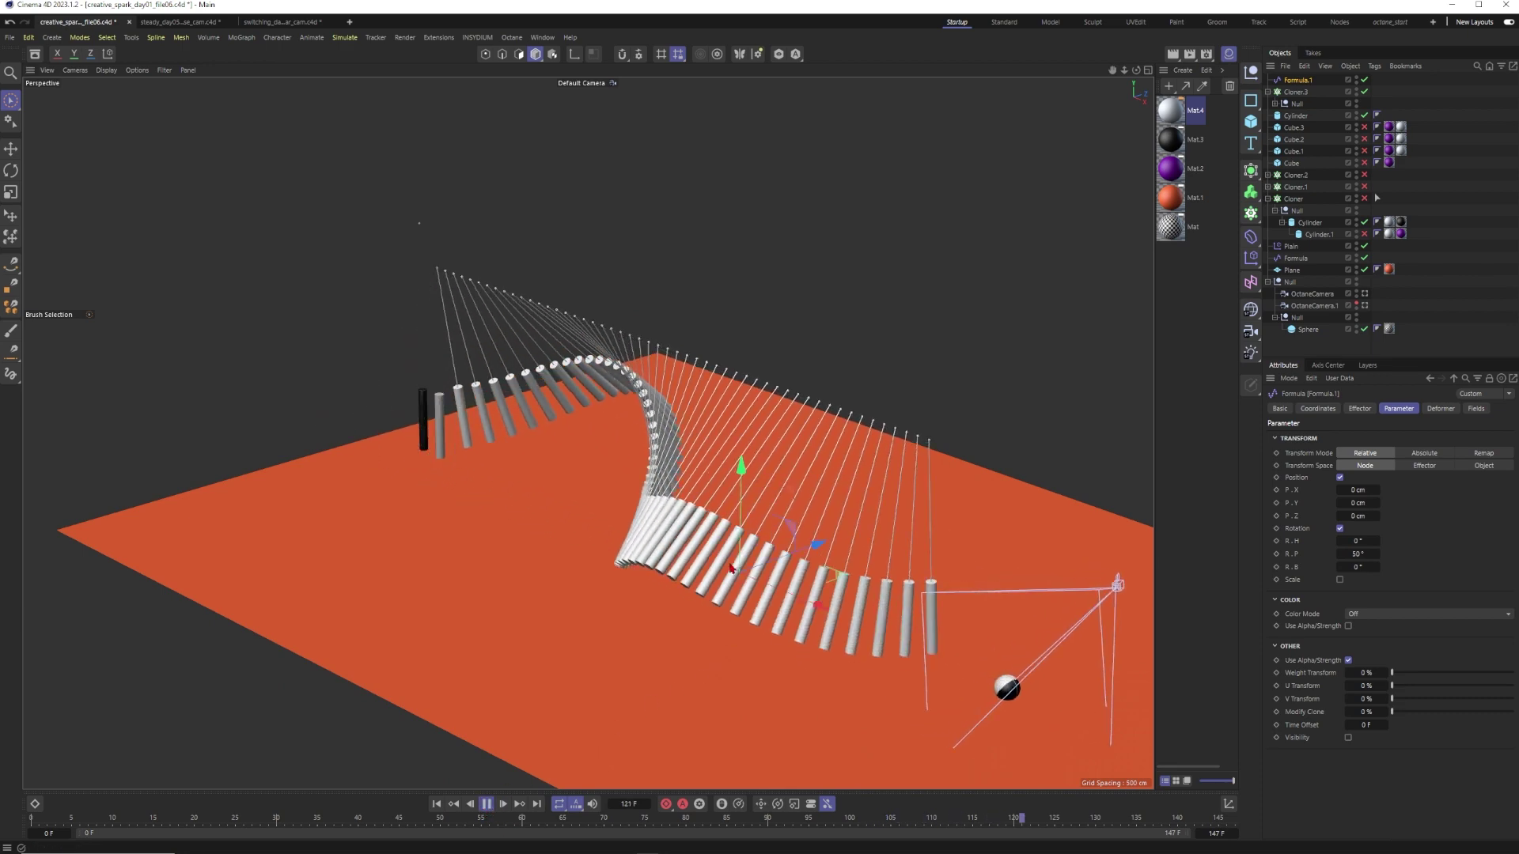
{"action": "left_click_drag", "start_coordinate": [1028, 490], "coordinate": [1091, 443], "text": "alt"}
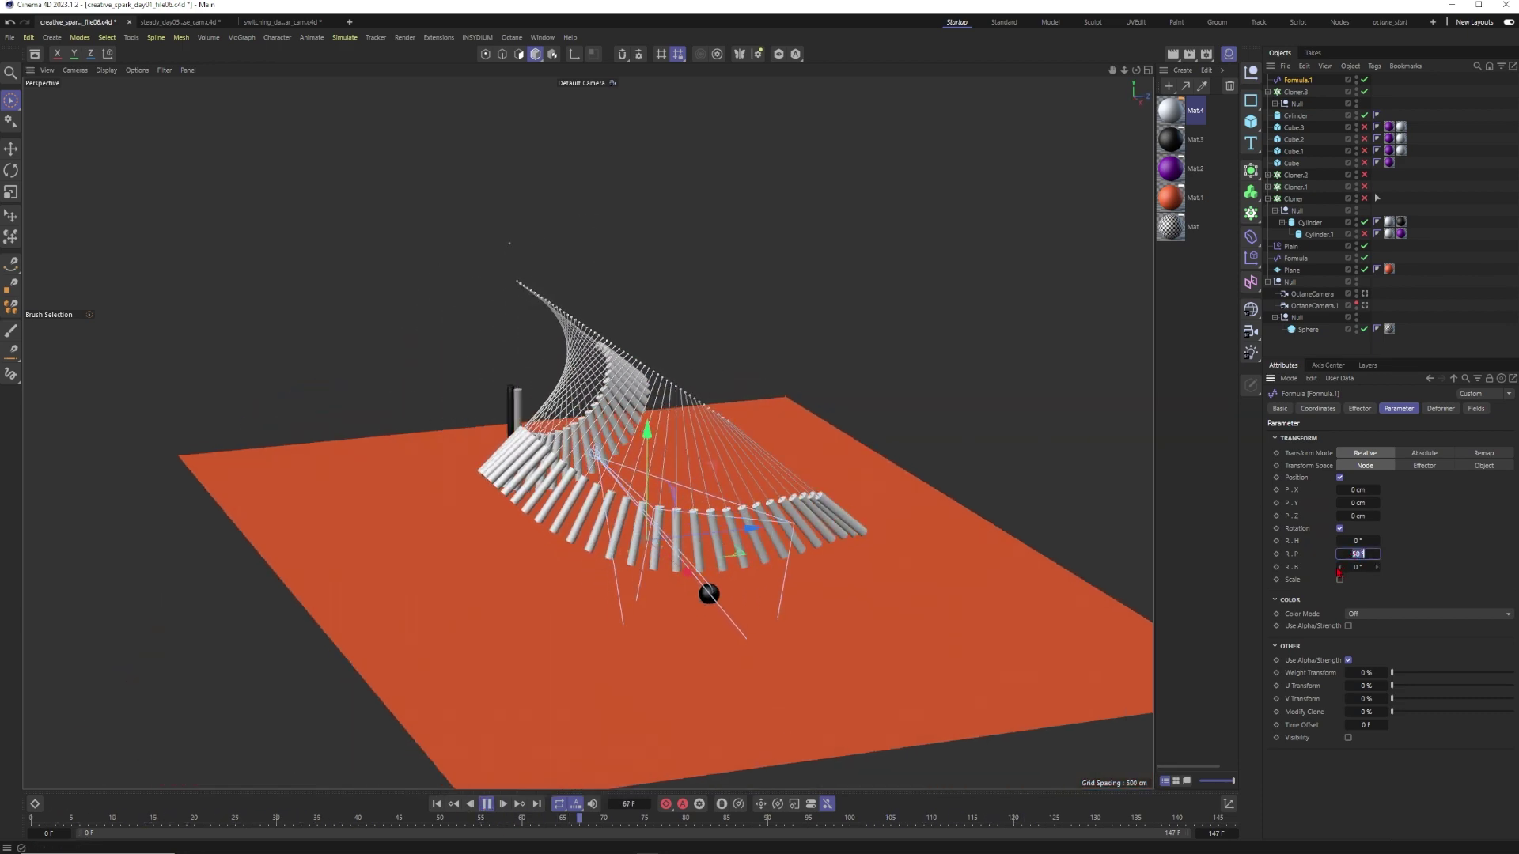
{"action": "left_click", "coordinate": [1357, 553]}
{"action": "type", "text": "20"}
{"action": "key", "text": "Return"}
{"action": "left_click_drag", "start_coordinate": [711, 514], "coordinate": [765, 519], "text": "alt"}
{"action": "left_click", "coordinate": [1359, 408]}
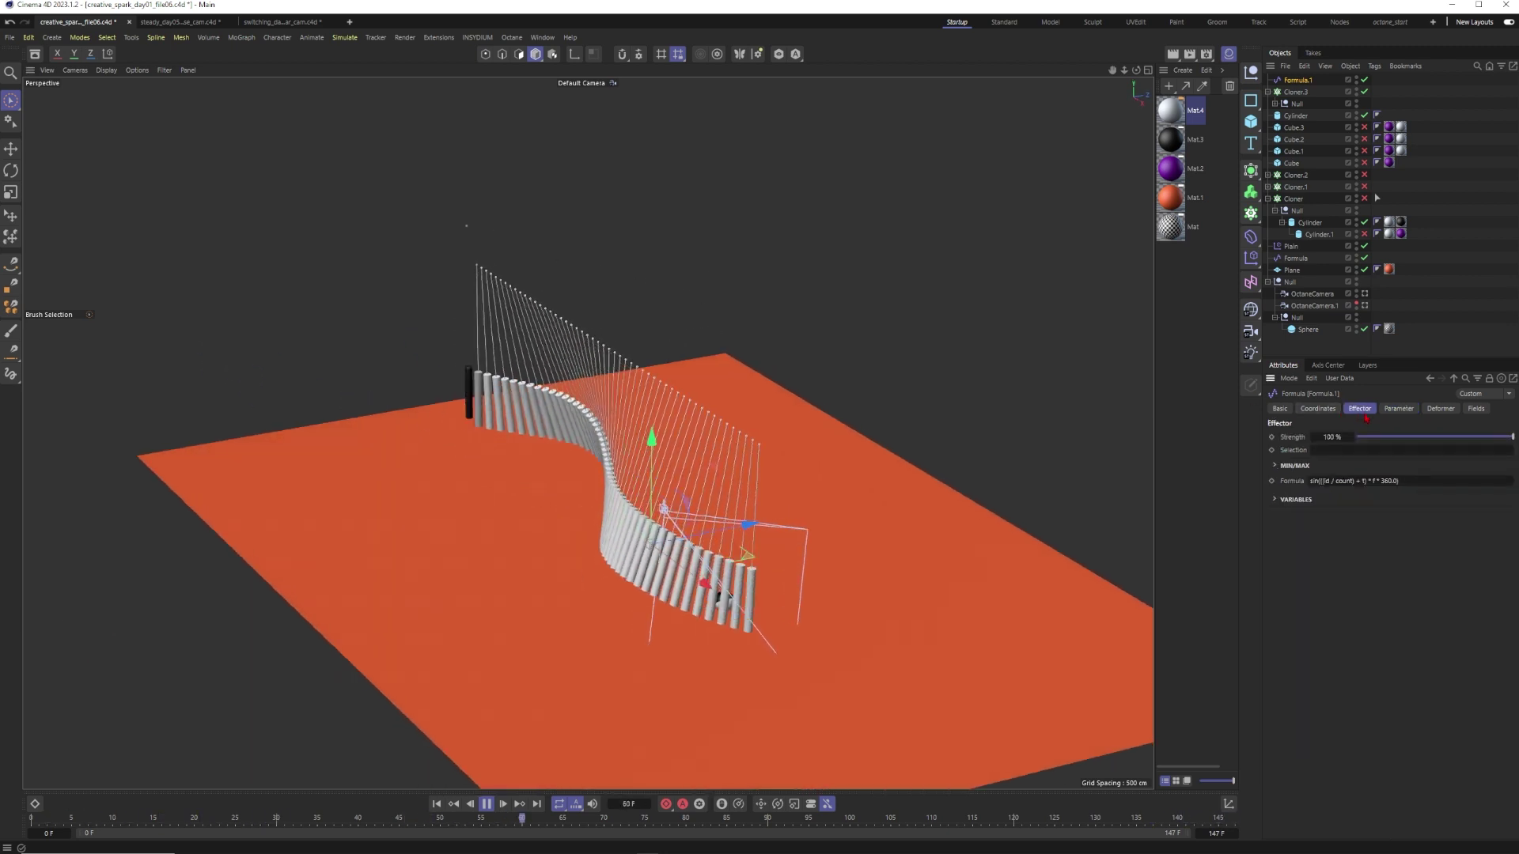
{"action": "left_click", "coordinate": [1380, 483]}
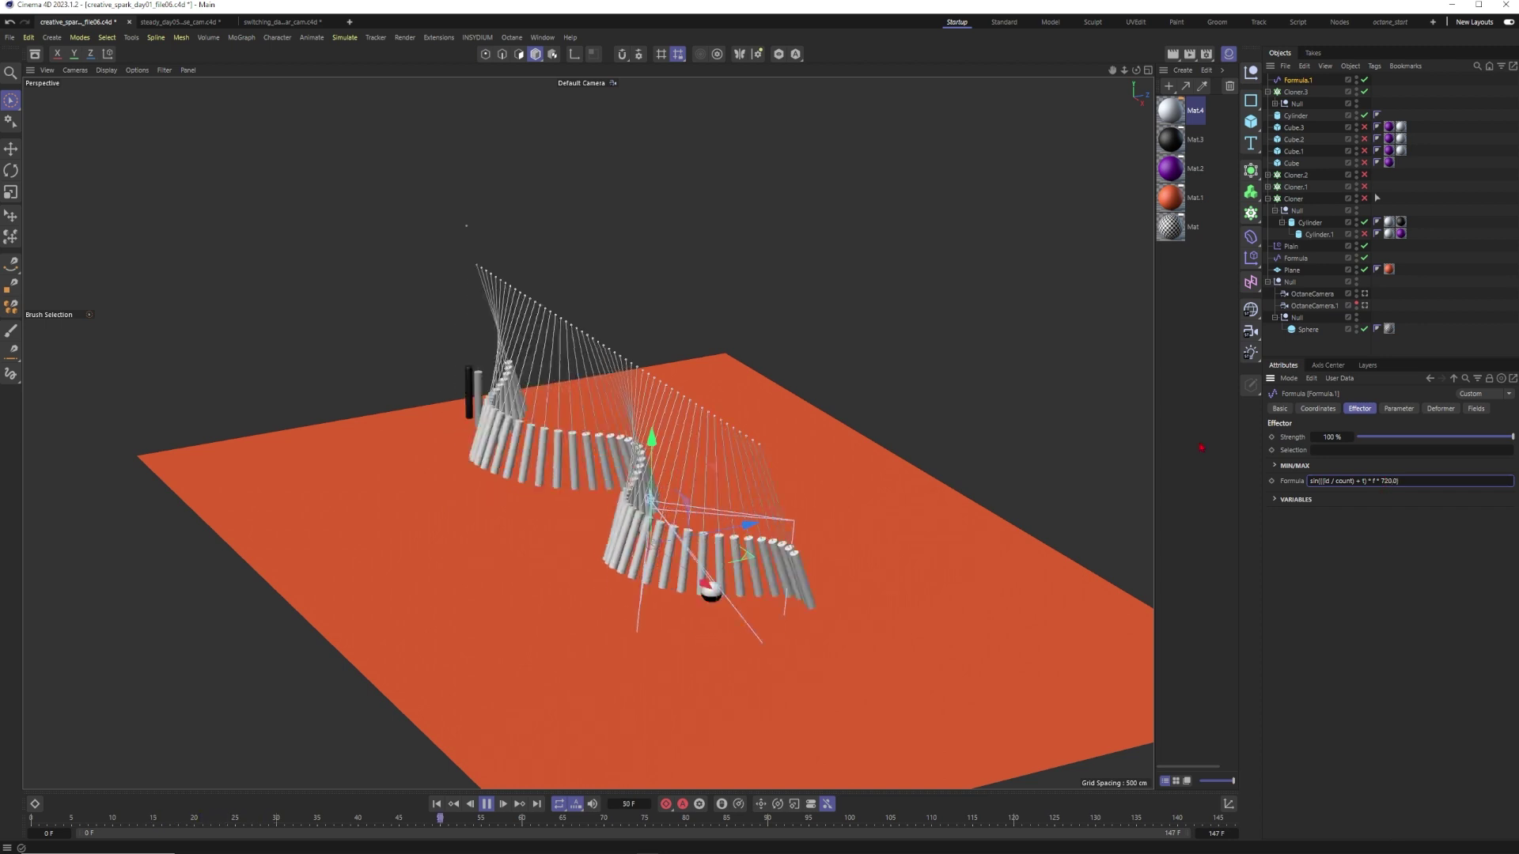
Step: Change the formula to sin((id/count)+t*0,2)*f*820.0 for a slower, larger wave
{"action": "key", "text": "Return"}
{"action": "left_click_drag", "start_coordinate": [1148, 437], "coordinate": [442, 305], "text": "alt"}
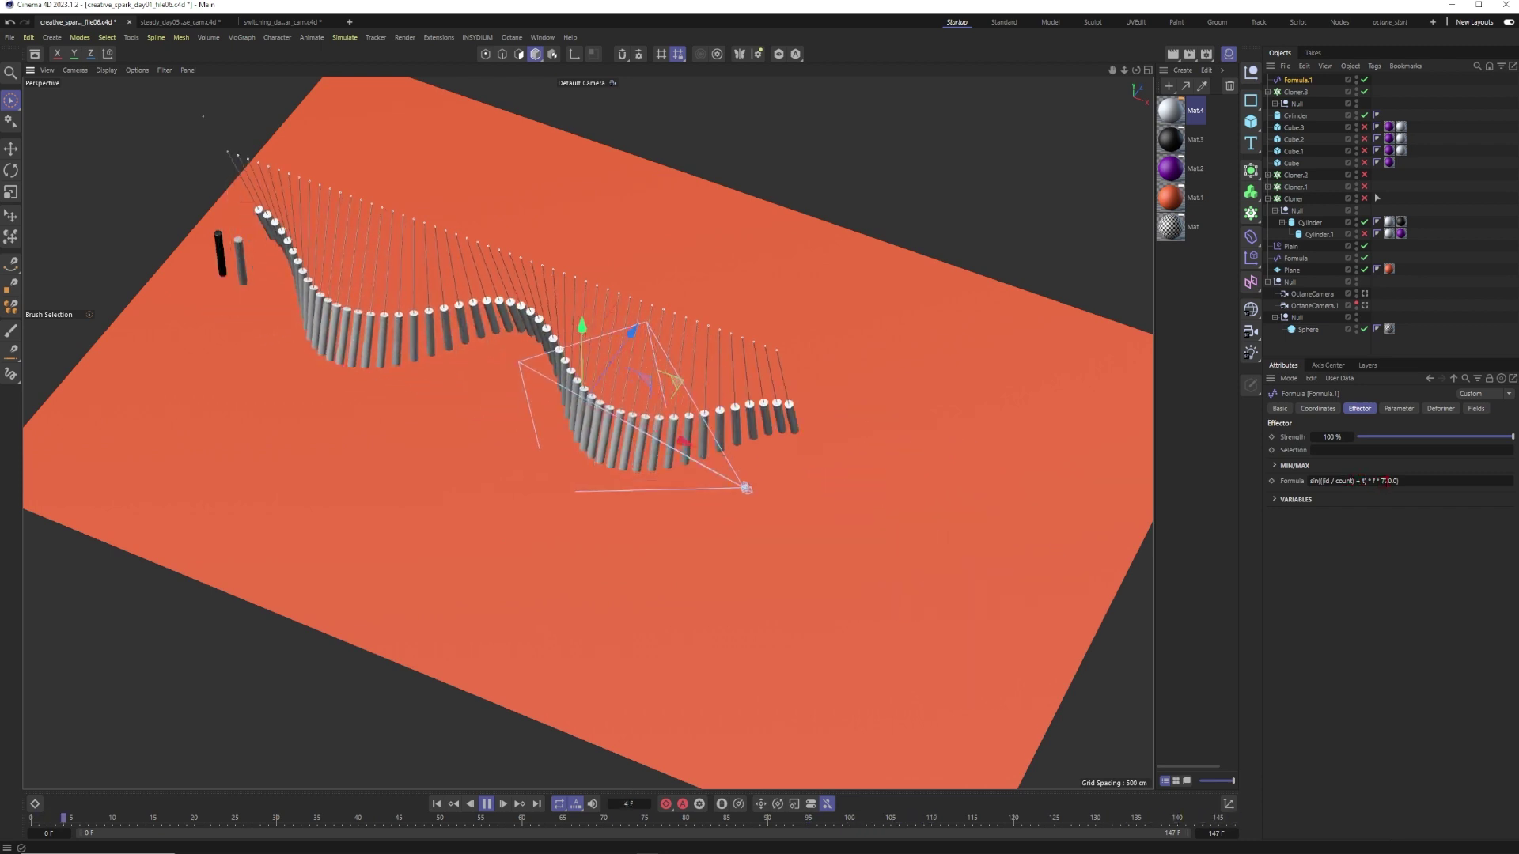
{"action": "left_click", "coordinate": [1385, 480]}
{"action": "key", "text": "BackSpace"}
{"action": "type", "text": "8"}
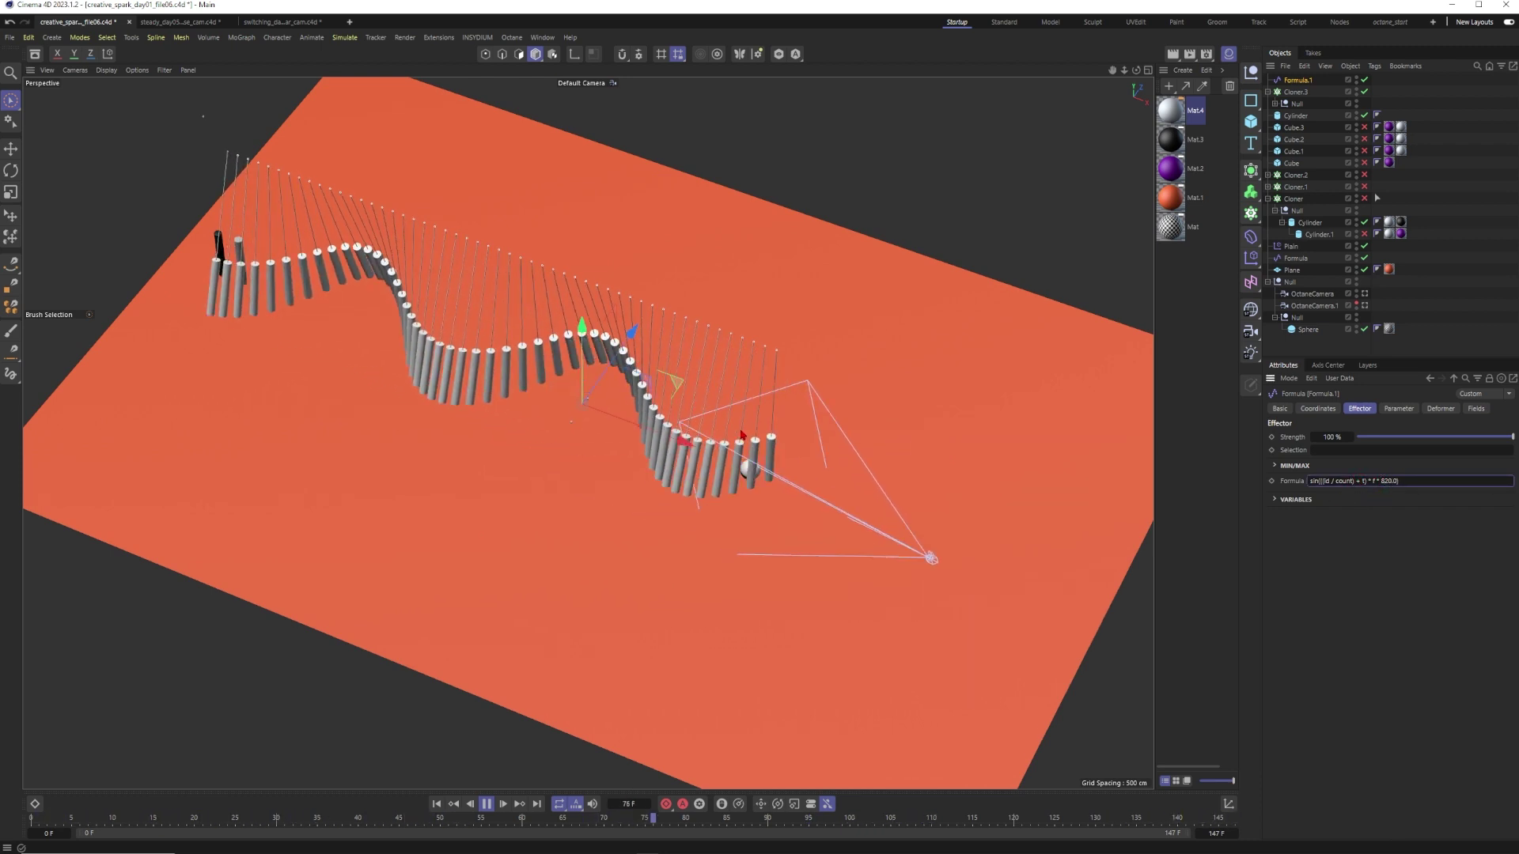
{"action": "key", "text": "Left"}
{"action": "key", "text": "Left"}
{"action": "key", "text": "Left"}
{"action": "key", "text": "Left"}
{"action": "key", "text": "Left"}
{"action": "key", "text": "Left"}
{"action": "key", "text": "Left"}
{"action": "key", "text": "Left"}
{"action": "key", "text": "Left"}
{"action": "type", "text": "*0,2"}
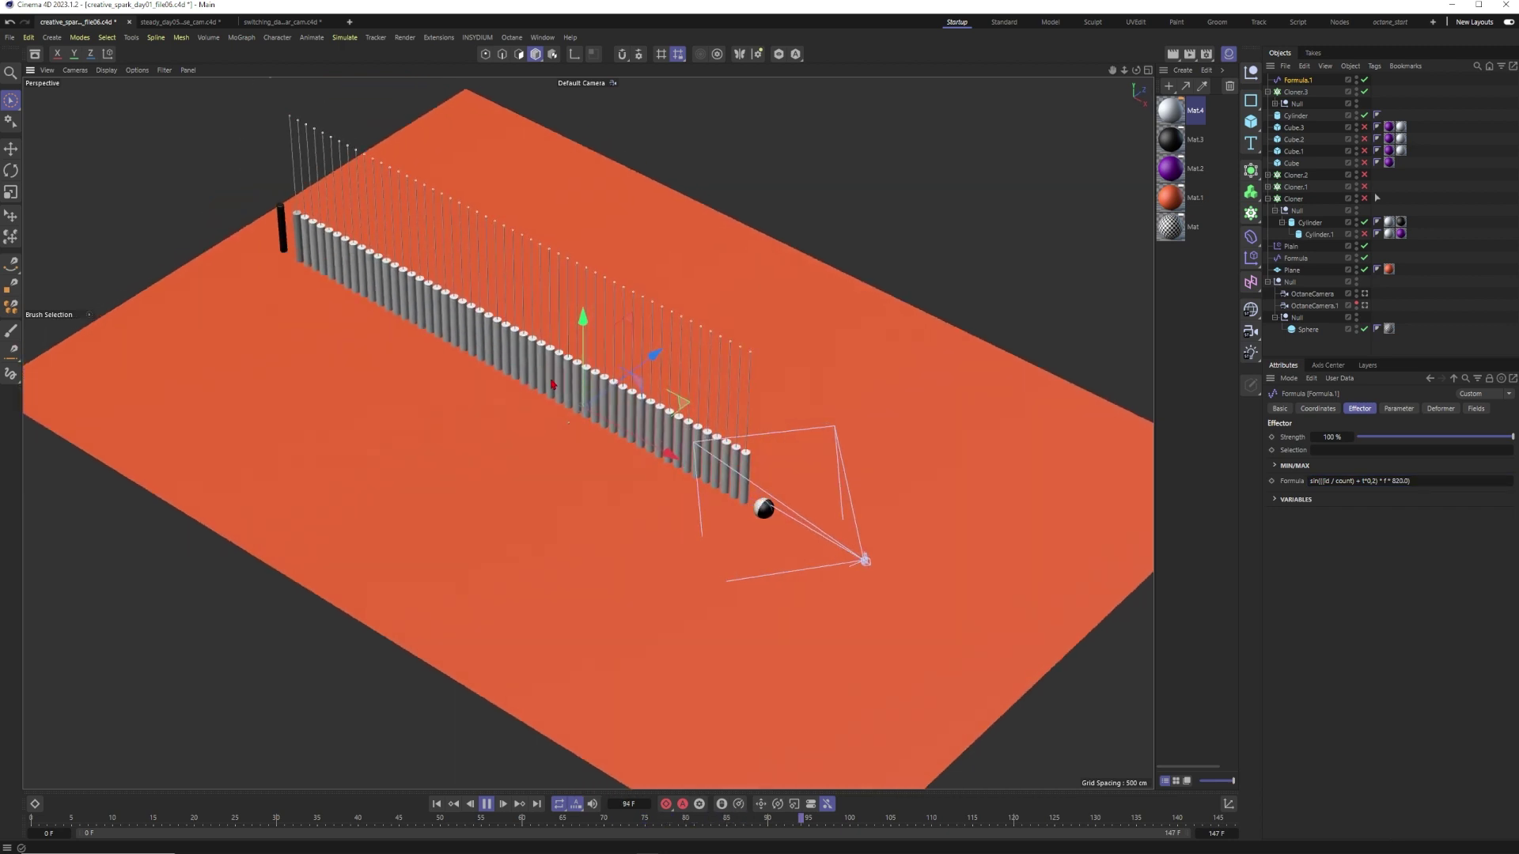
{"action": "left_click", "coordinate": [1371, 480]}
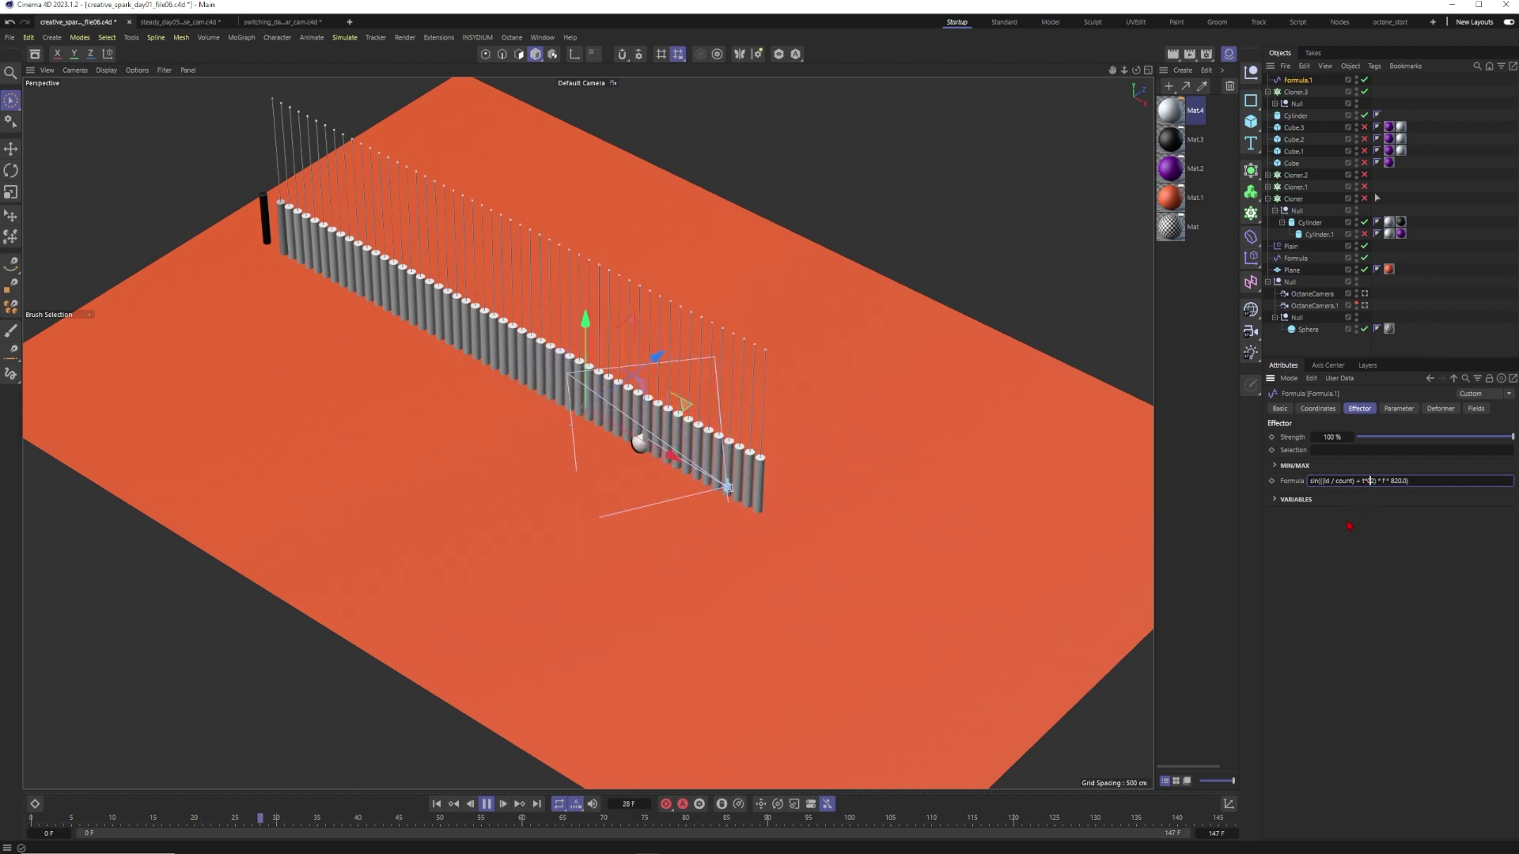
{"action": "key", "text": "Return"}
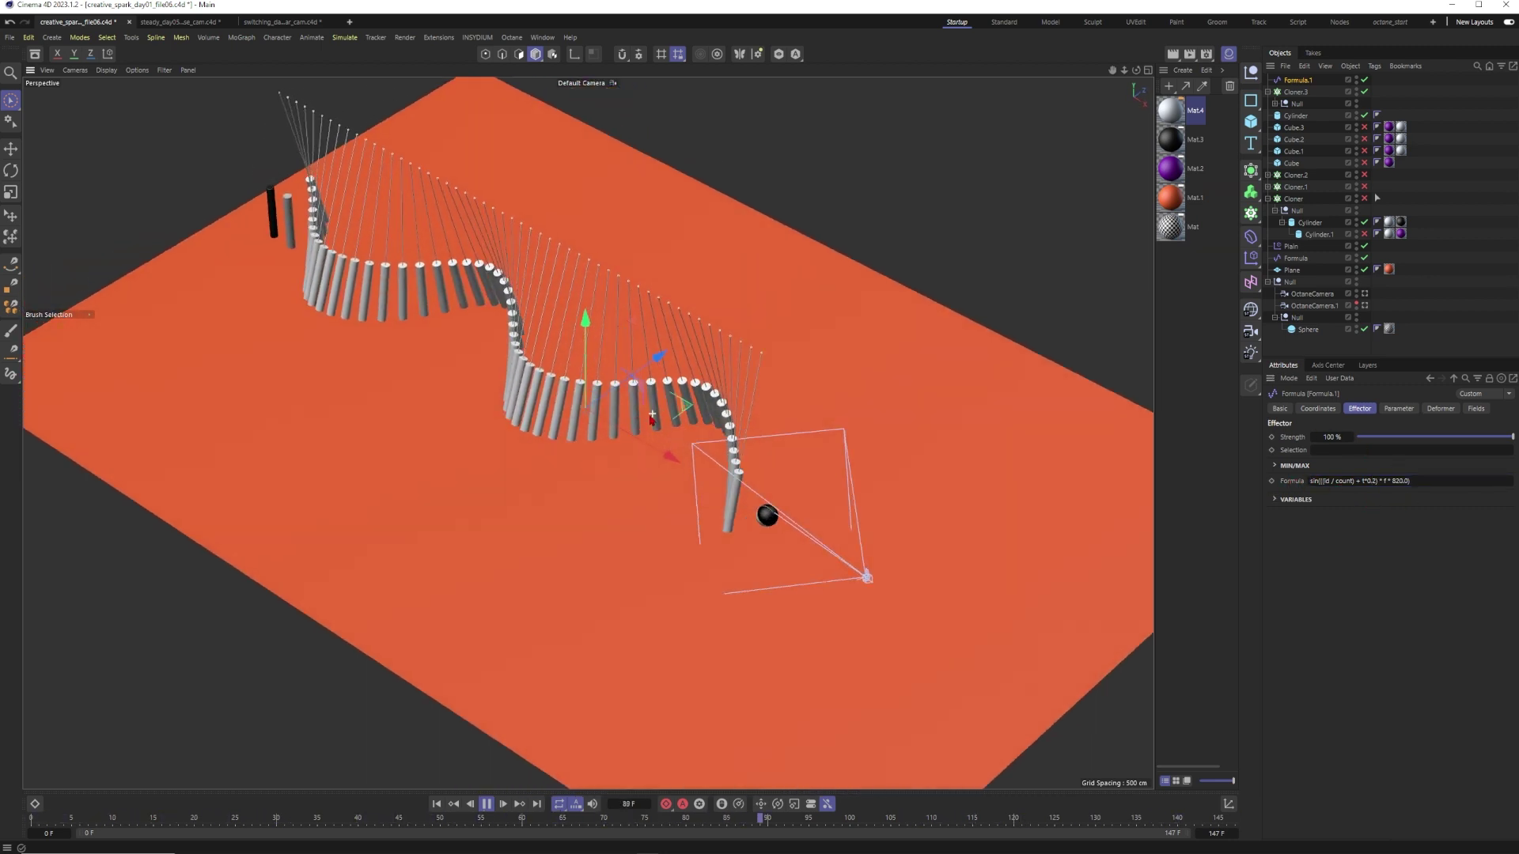
Step: Stop playback, disable Formula.1 and Cloner.3, and re-enable the black pendulum Cloner
{"action": "key", "text": "space"}
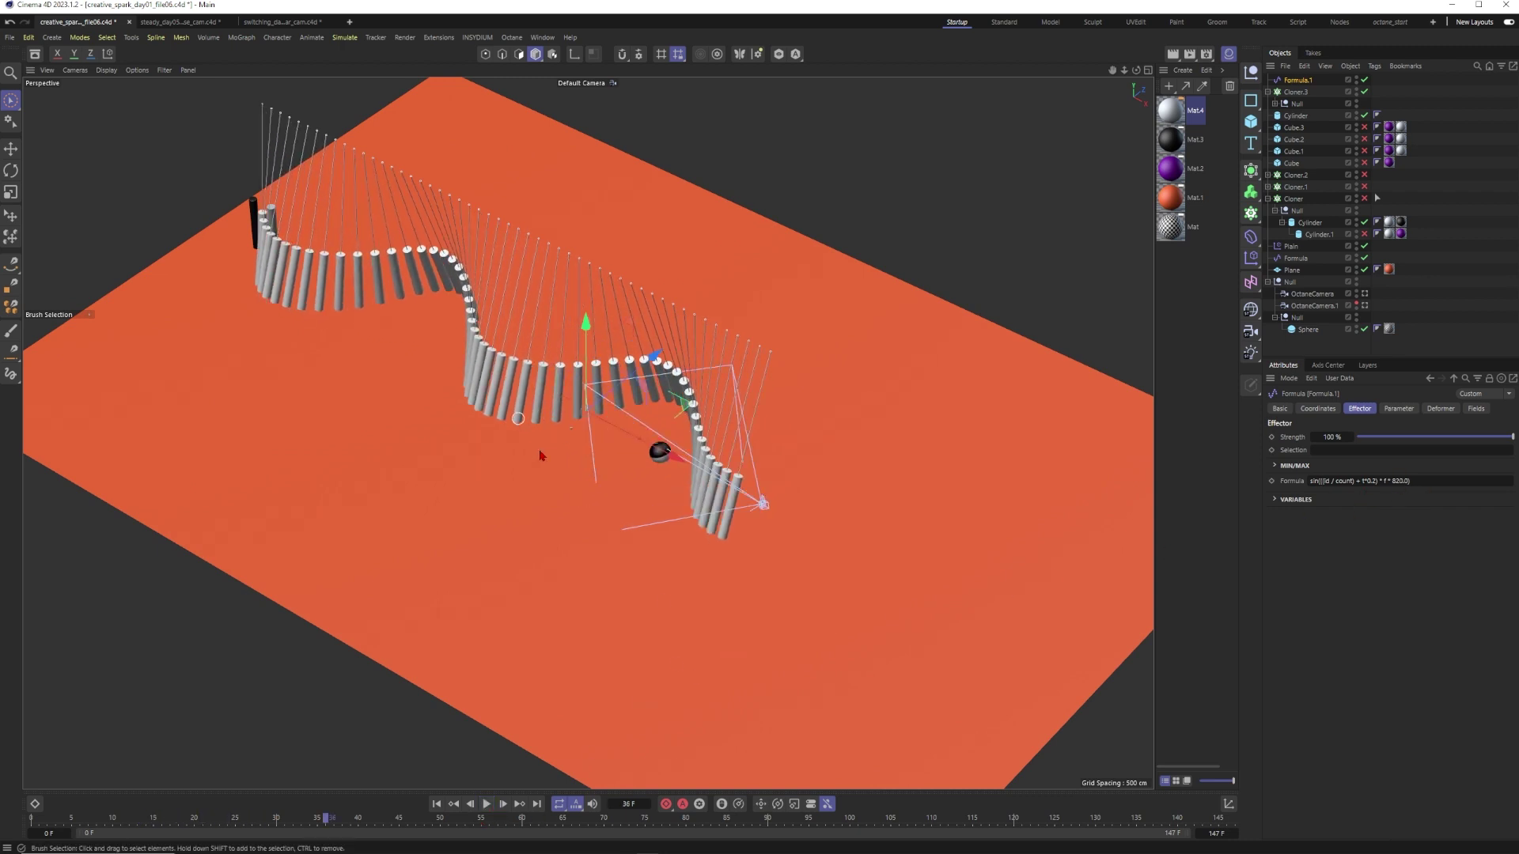
{"action": "left_click", "coordinate": [1365, 79]}
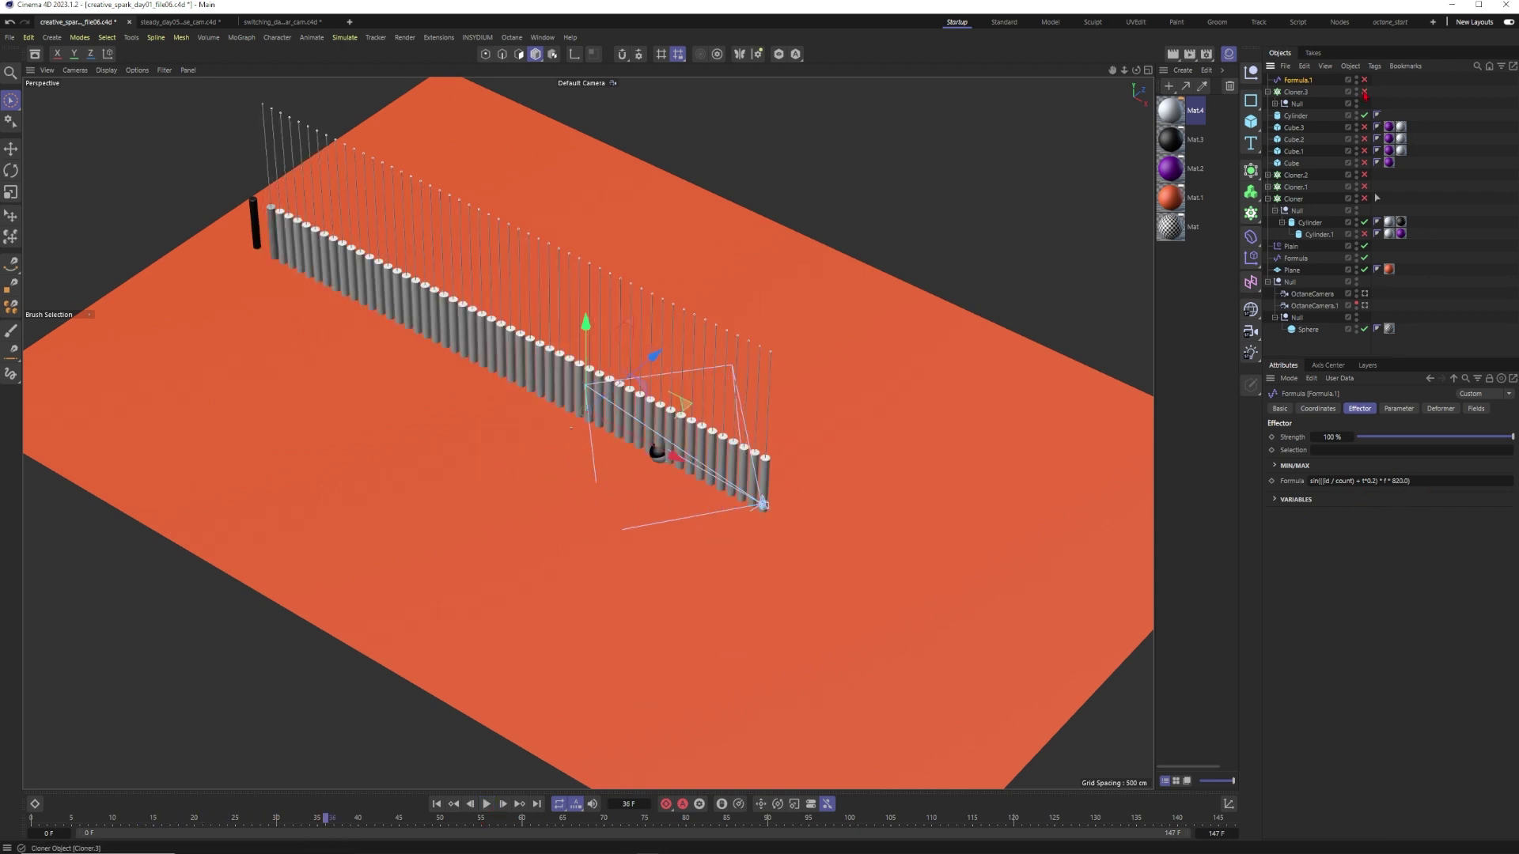
{"action": "left_click", "coordinate": [1364, 92]}
{"action": "left_click", "coordinate": [1295, 258]}
{"action": "left_click", "coordinate": [1365, 198]}
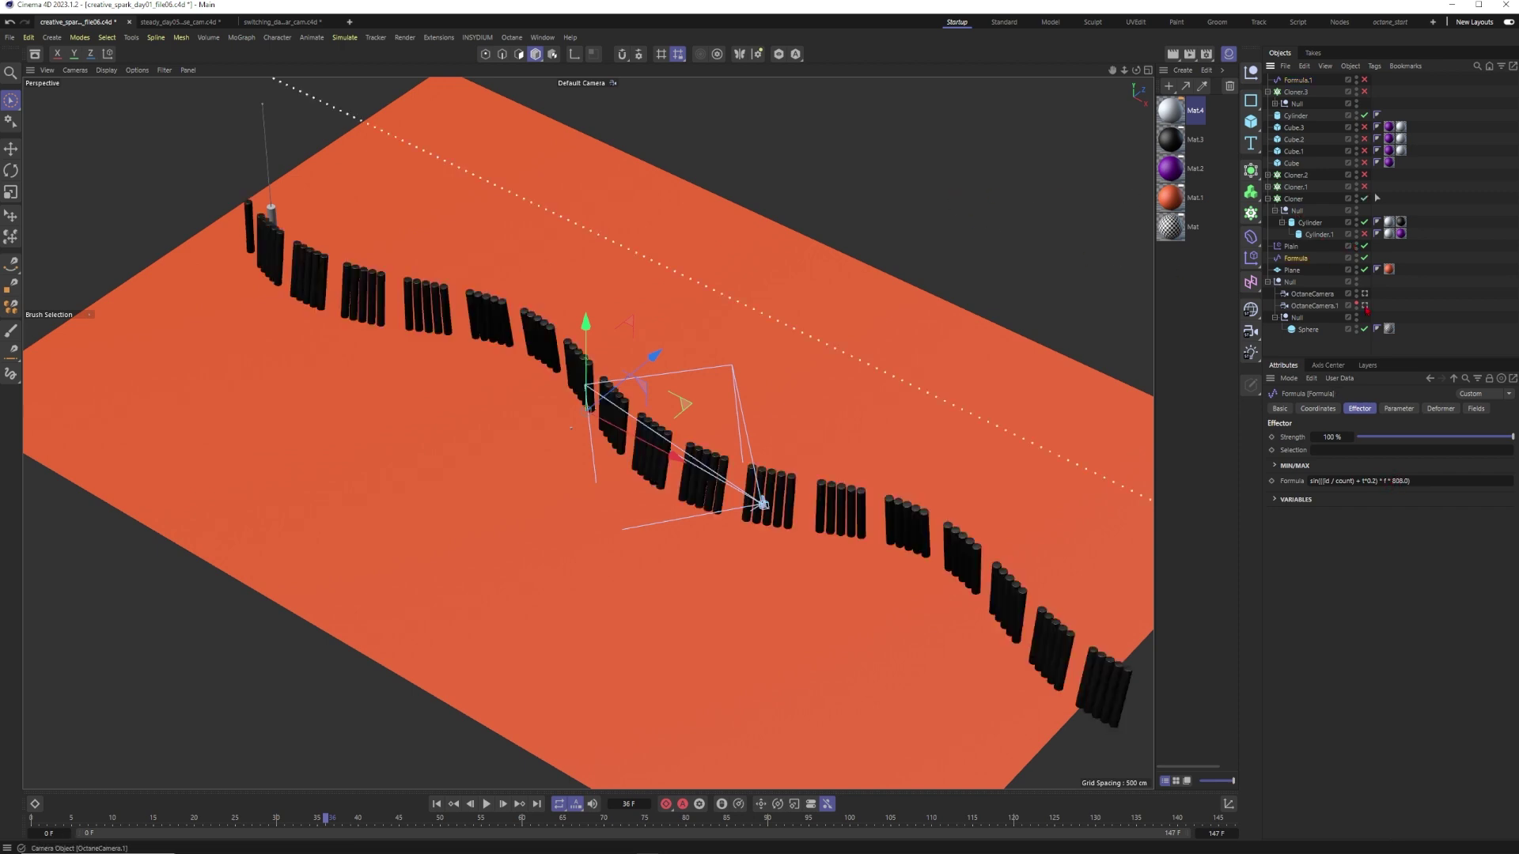
Step: Look through the OctaneCamera and play the rolling sphere from the first frame
{"action": "left_click", "coordinate": [1364, 306]}
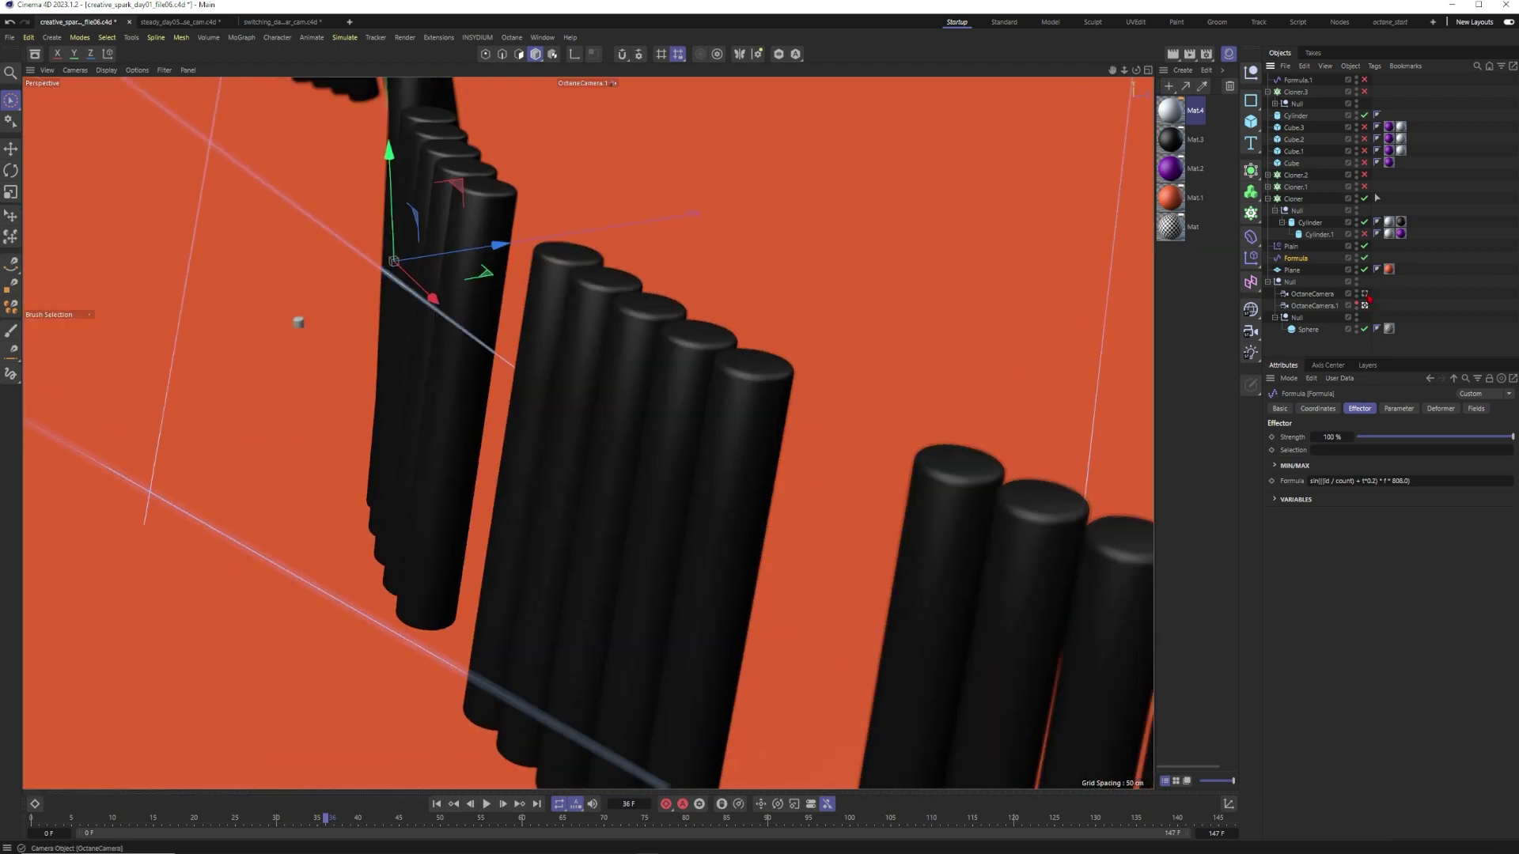
{"action": "left_click", "coordinate": [1364, 294]}
{"action": "left_click", "coordinate": [437, 803]}
{"action": "left_click", "coordinate": [486, 803]}
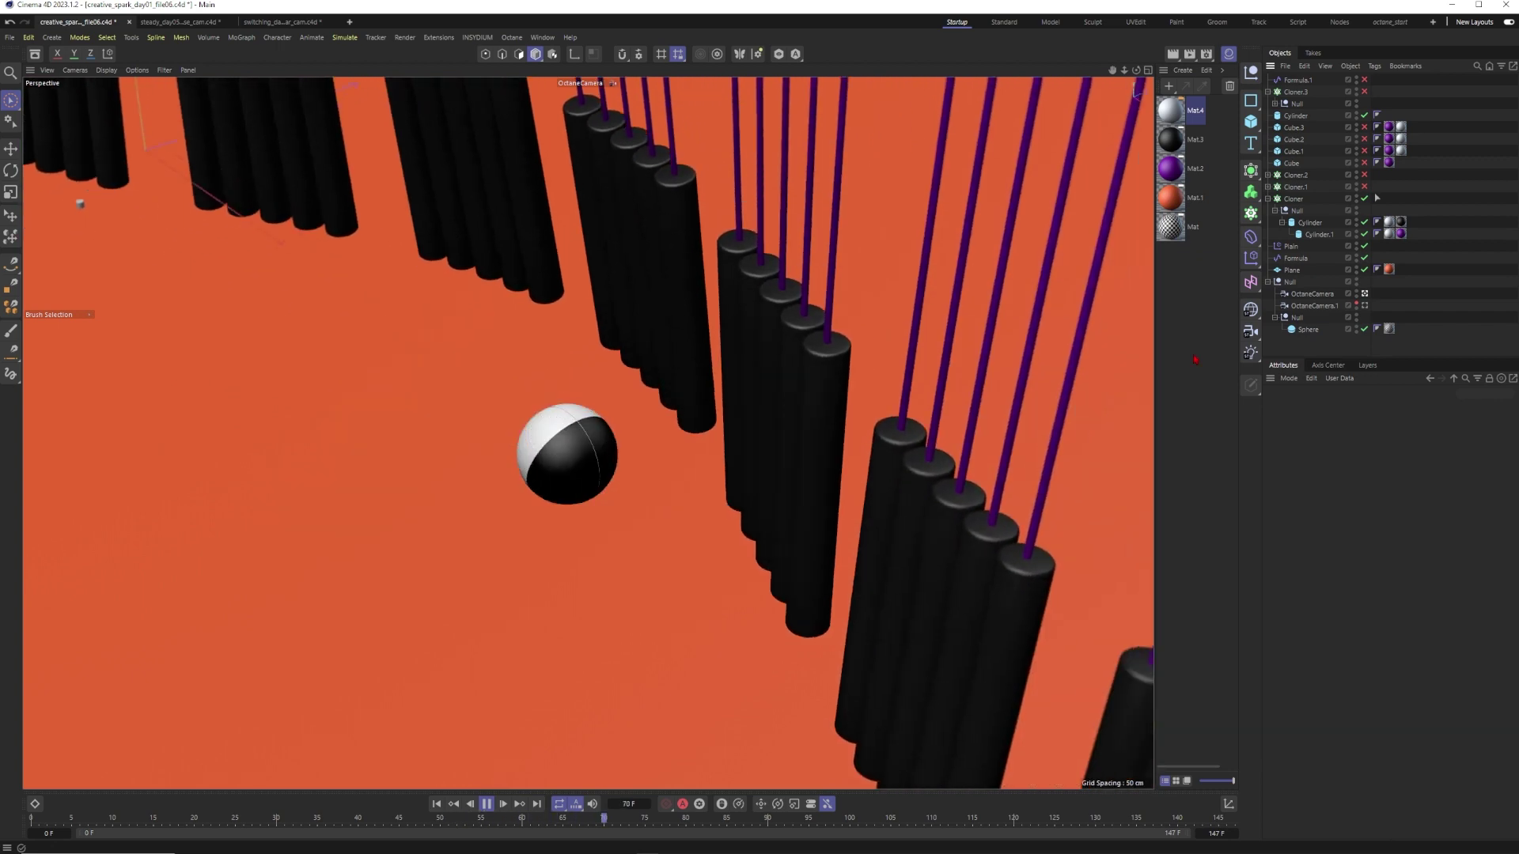
{"action": "key", "text": "ctrl+shift+a"}
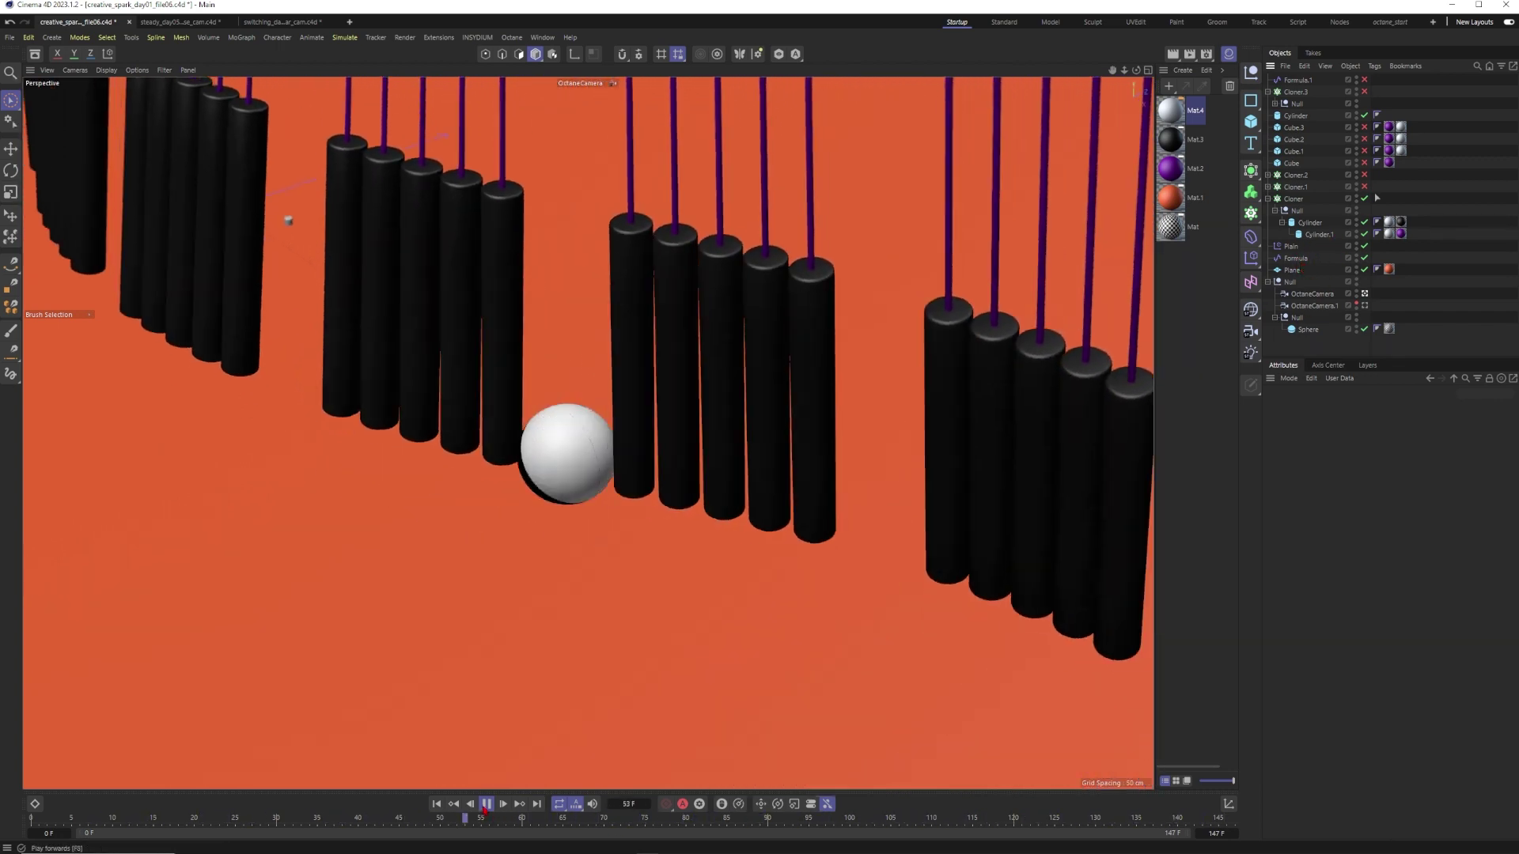
Step: After reviewing playback again, disable the black cylinder Cloner so only the sphere remains
{"action": "key", "text": "F8"}
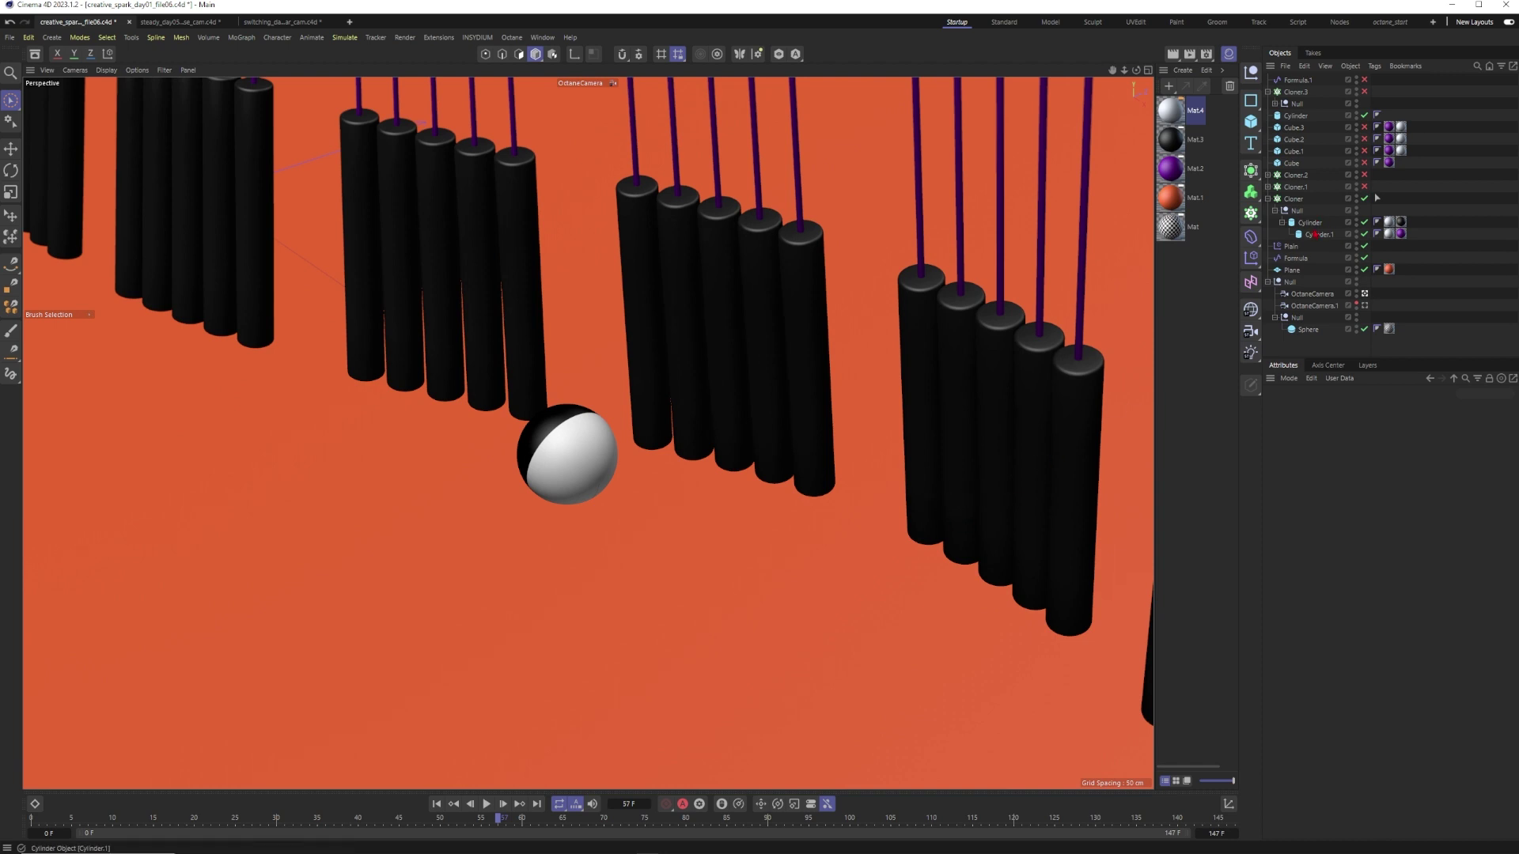
{"action": "left_click", "coordinate": [1295, 259]}
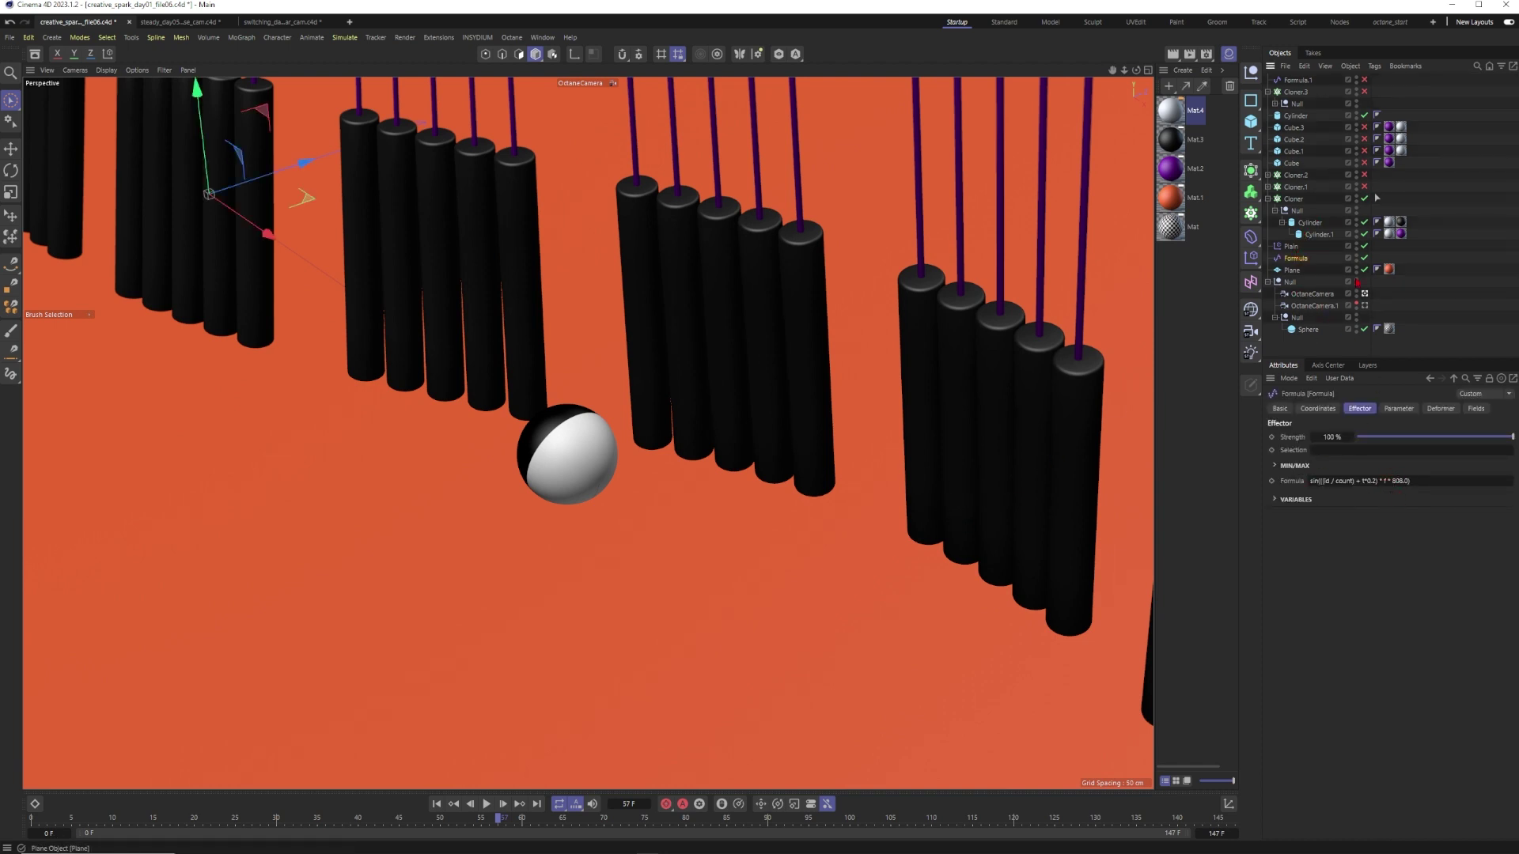
{"action": "key", "text": "F8"}
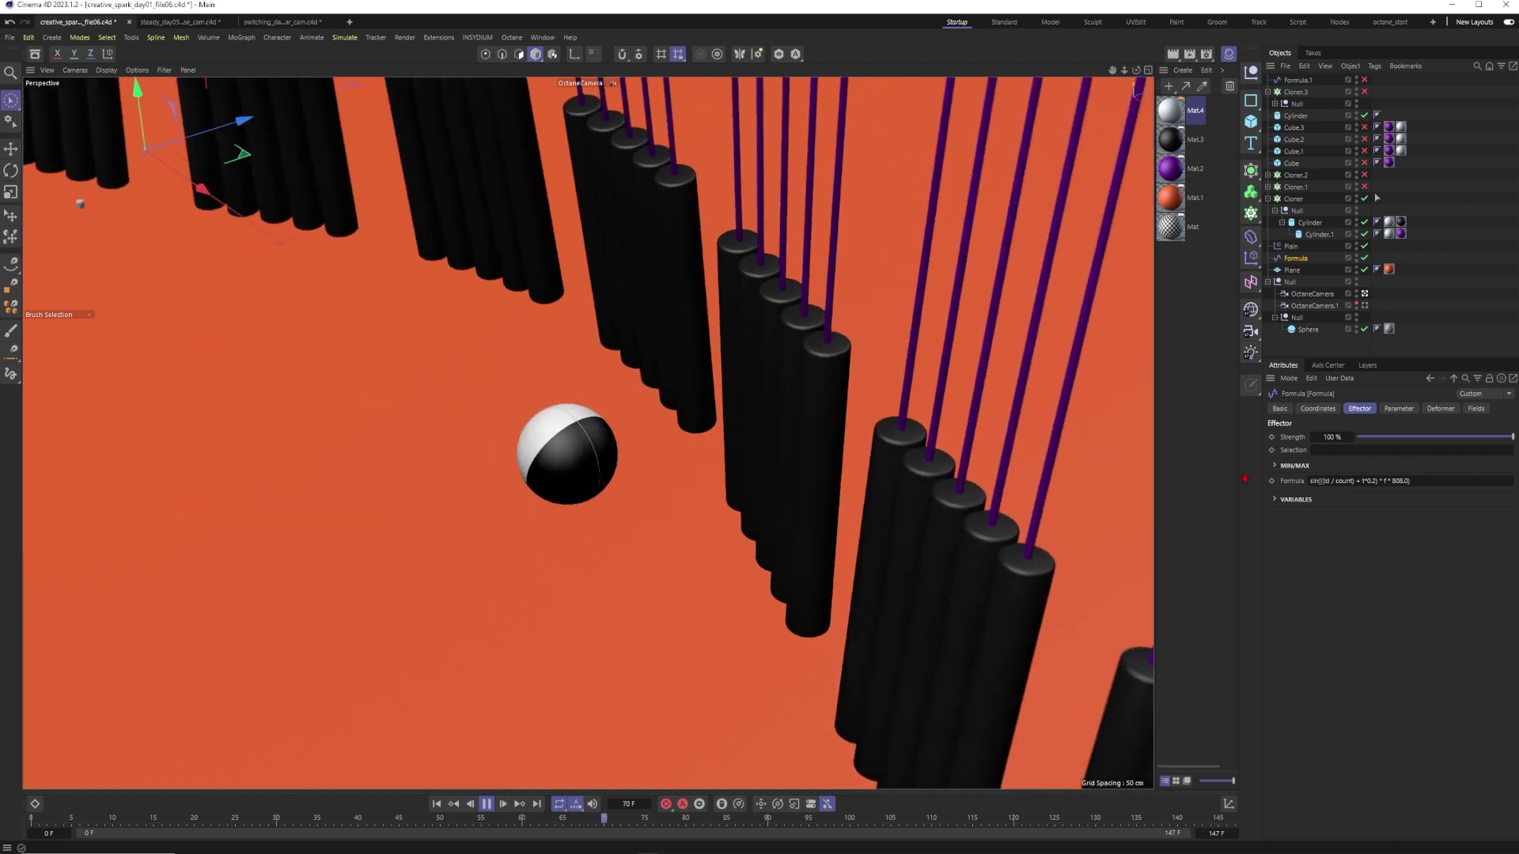
{"action": "key", "text": "F8"}
{"action": "left_click", "coordinate": [669, 253]}
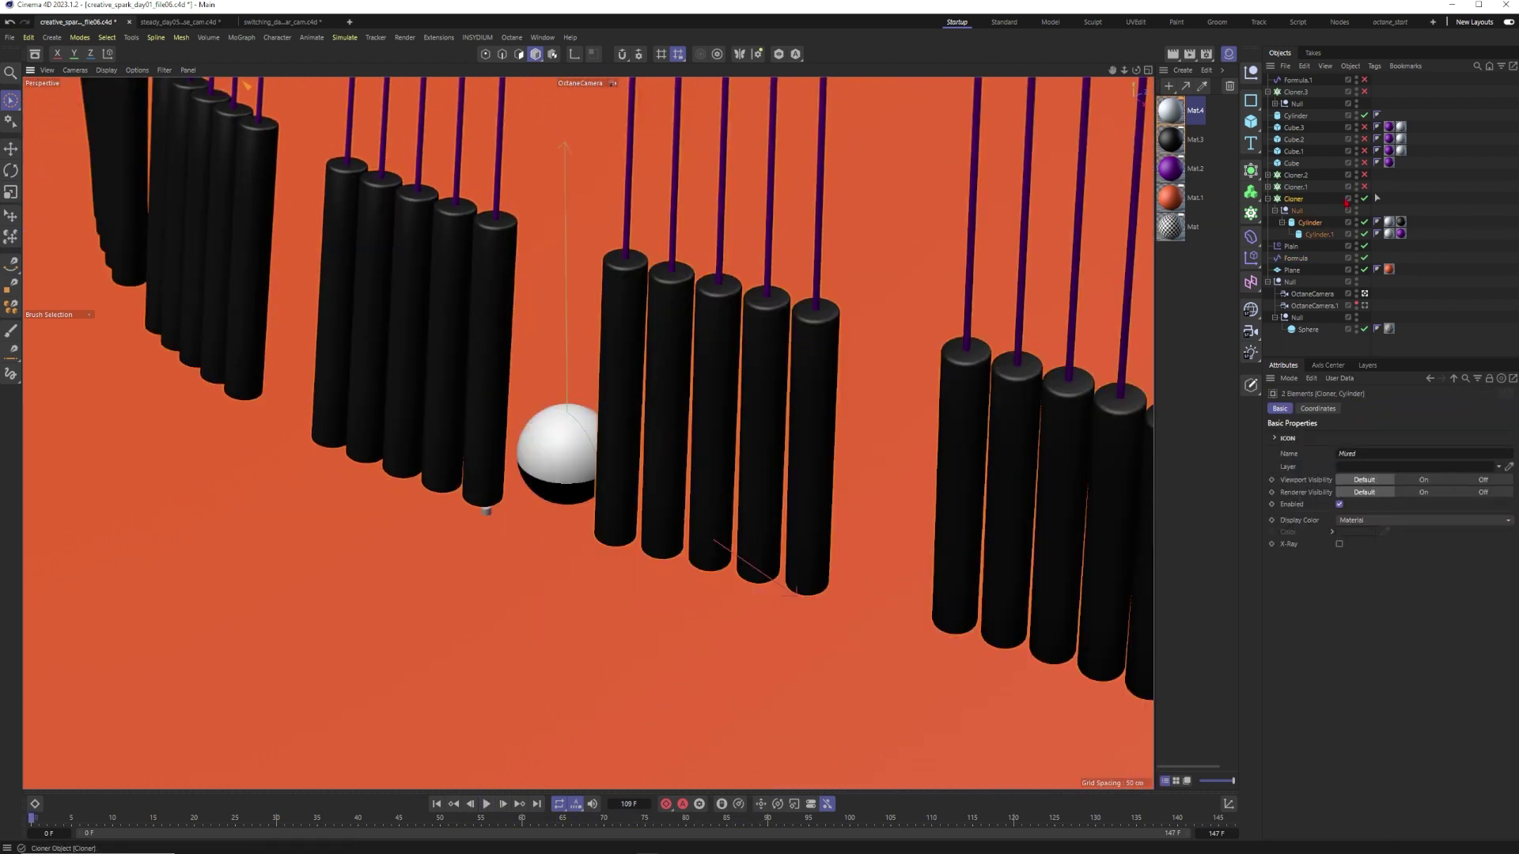
{"action": "left_click", "coordinate": [1364, 198]}
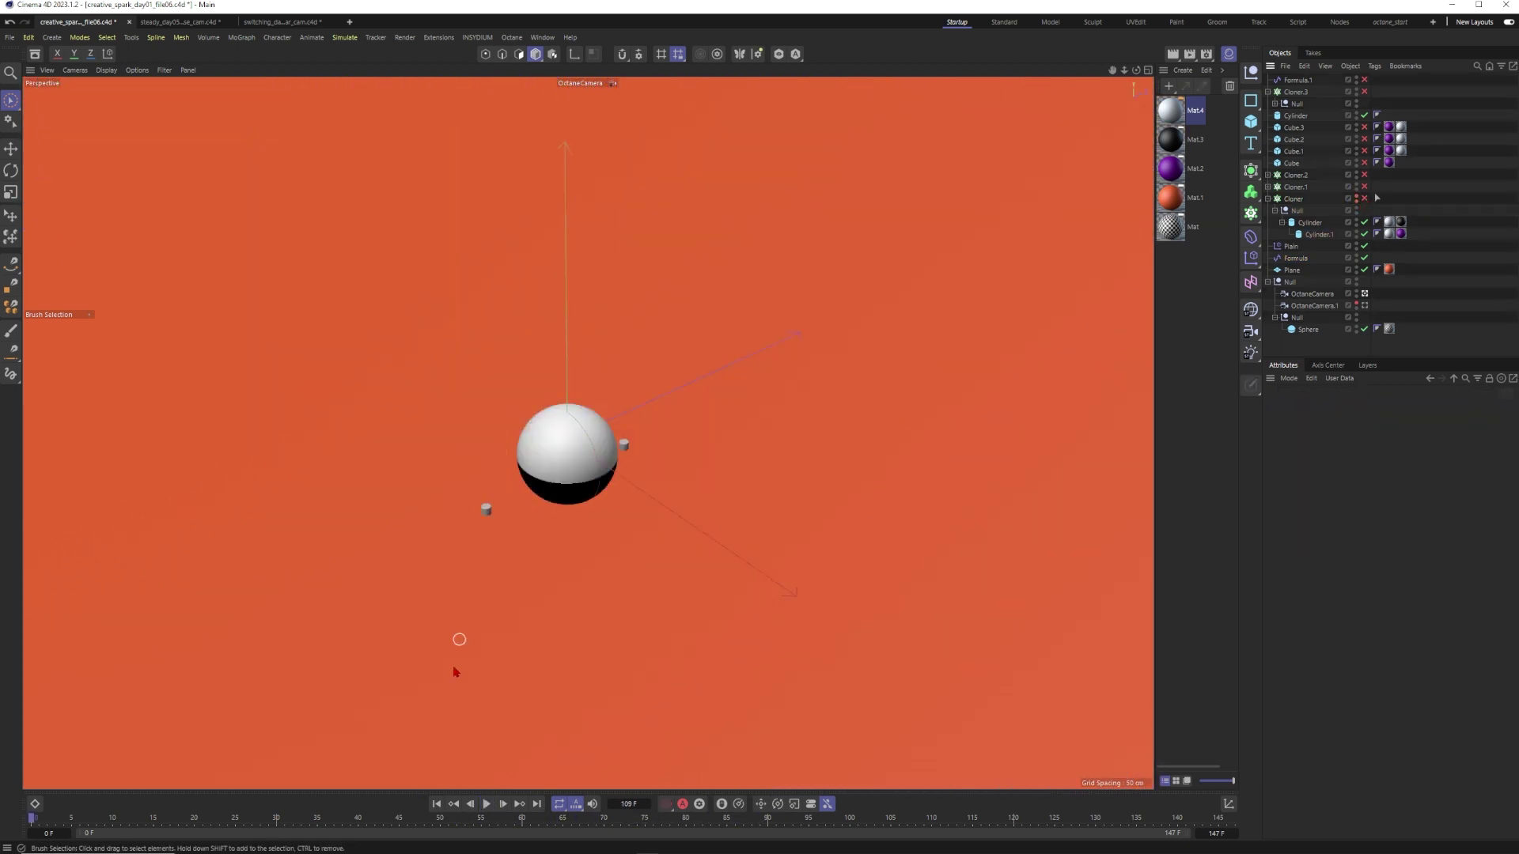
Step: Inspect the sphere, its parent null and the Octane cameras while scrubbing to frame 52
{"action": "left_click", "coordinate": [437, 804]}
{"action": "left_click", "coordinate": [568, 461]}
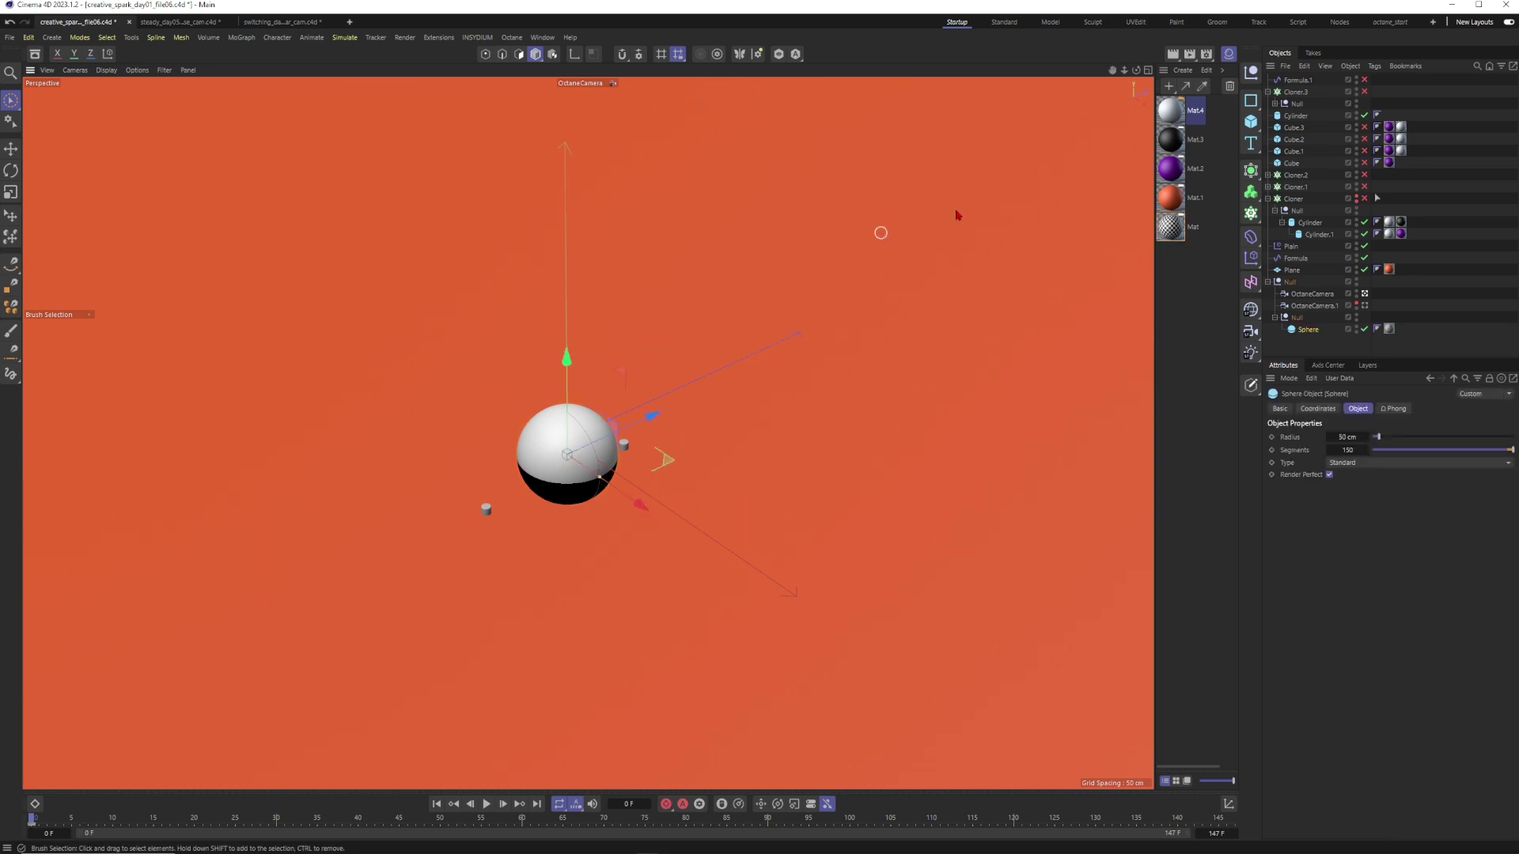
{"action": "left_click", "coordinate": [1307, 321]}
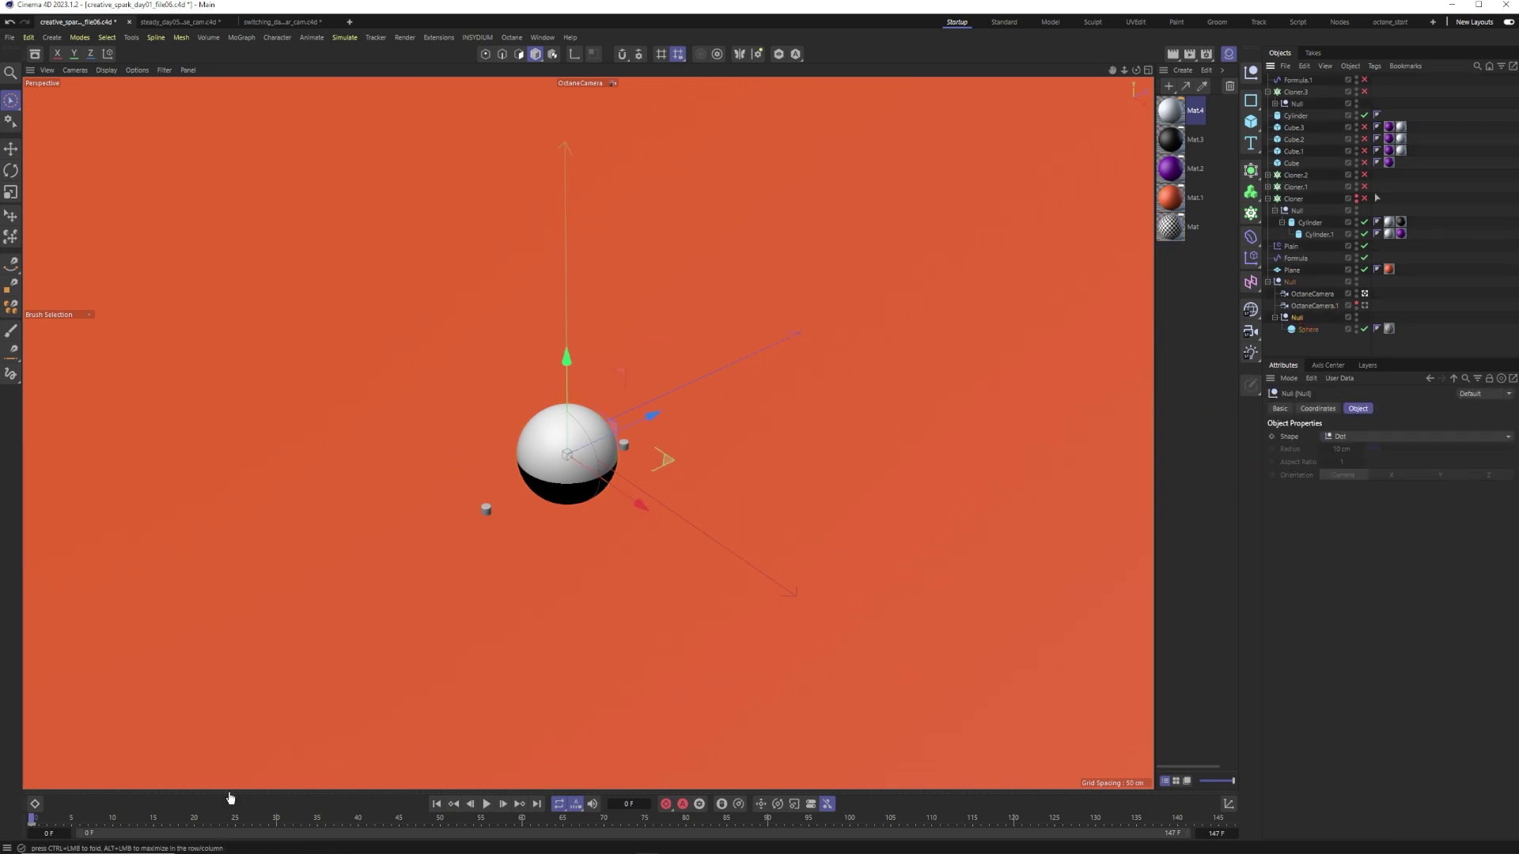
{"action": "left_click", "coordinate": [1288, 291]}
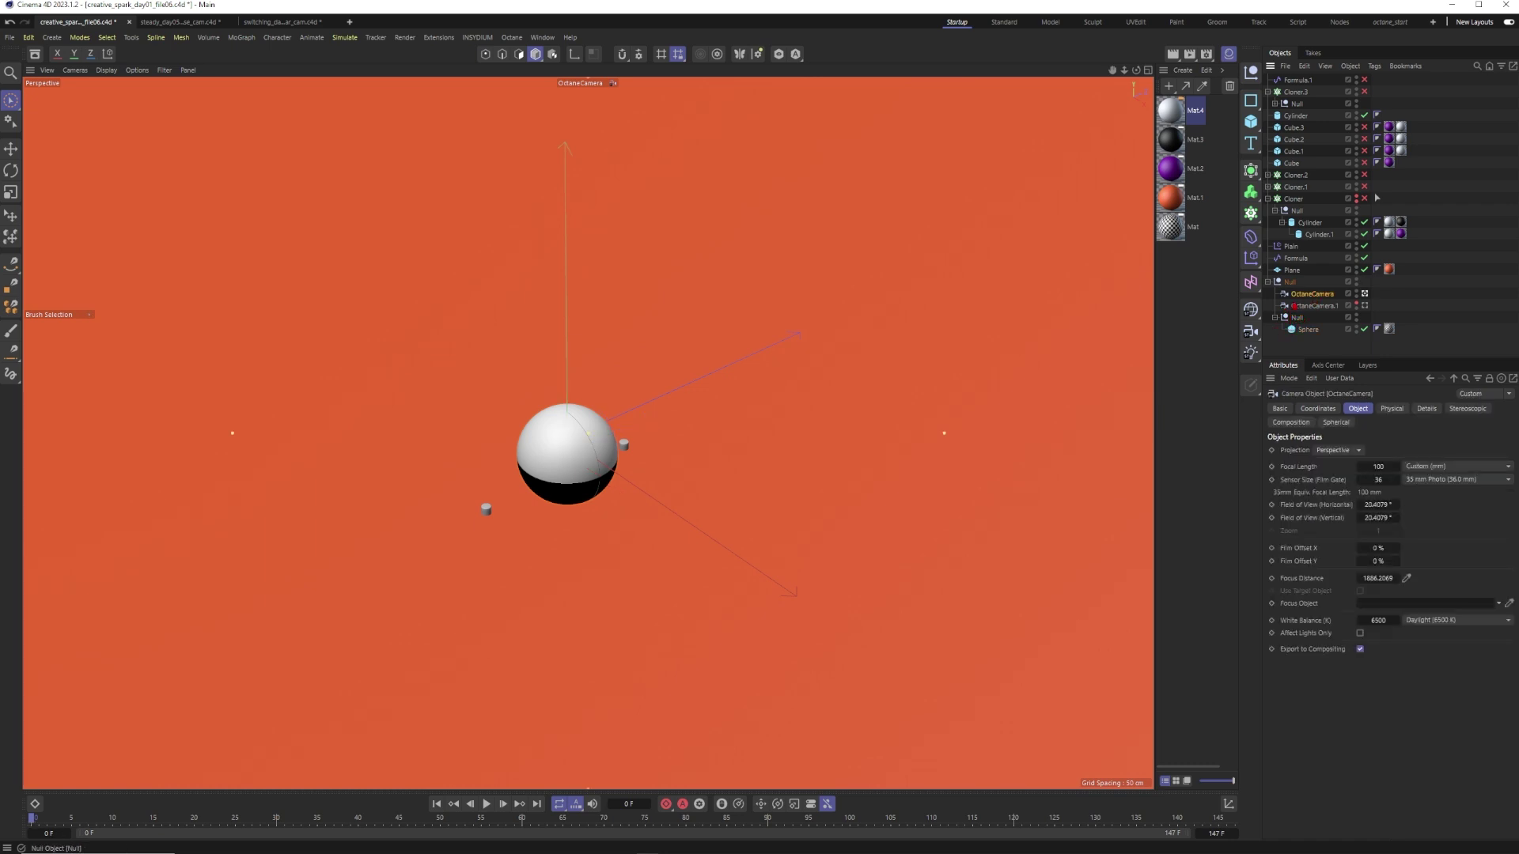
{"action": "left_click", "coordinate": [1289, 282]}
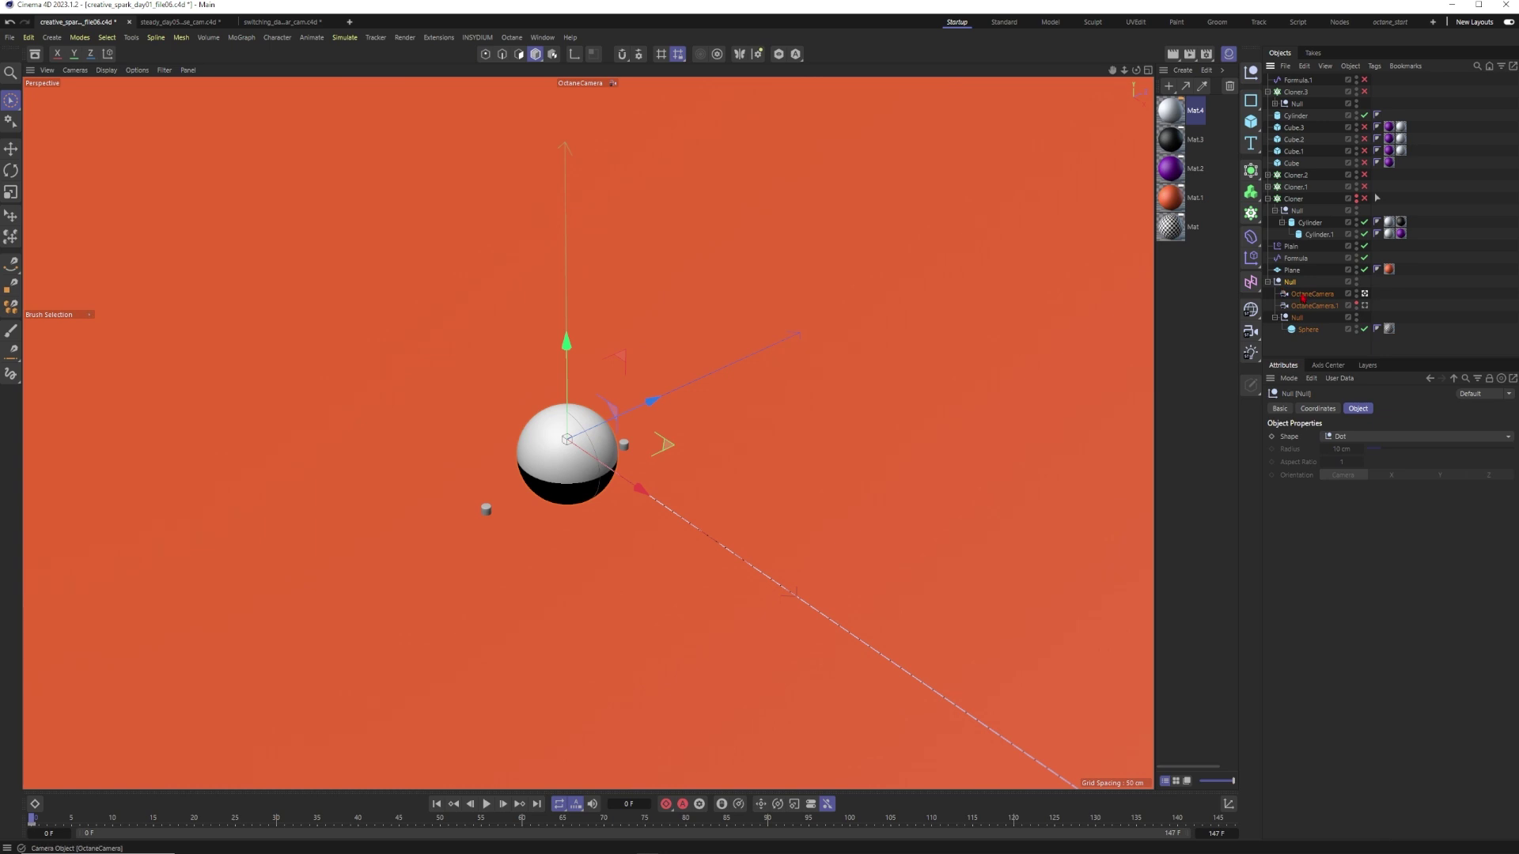
{"action": "left_click", "coordinate": [122, 819]}
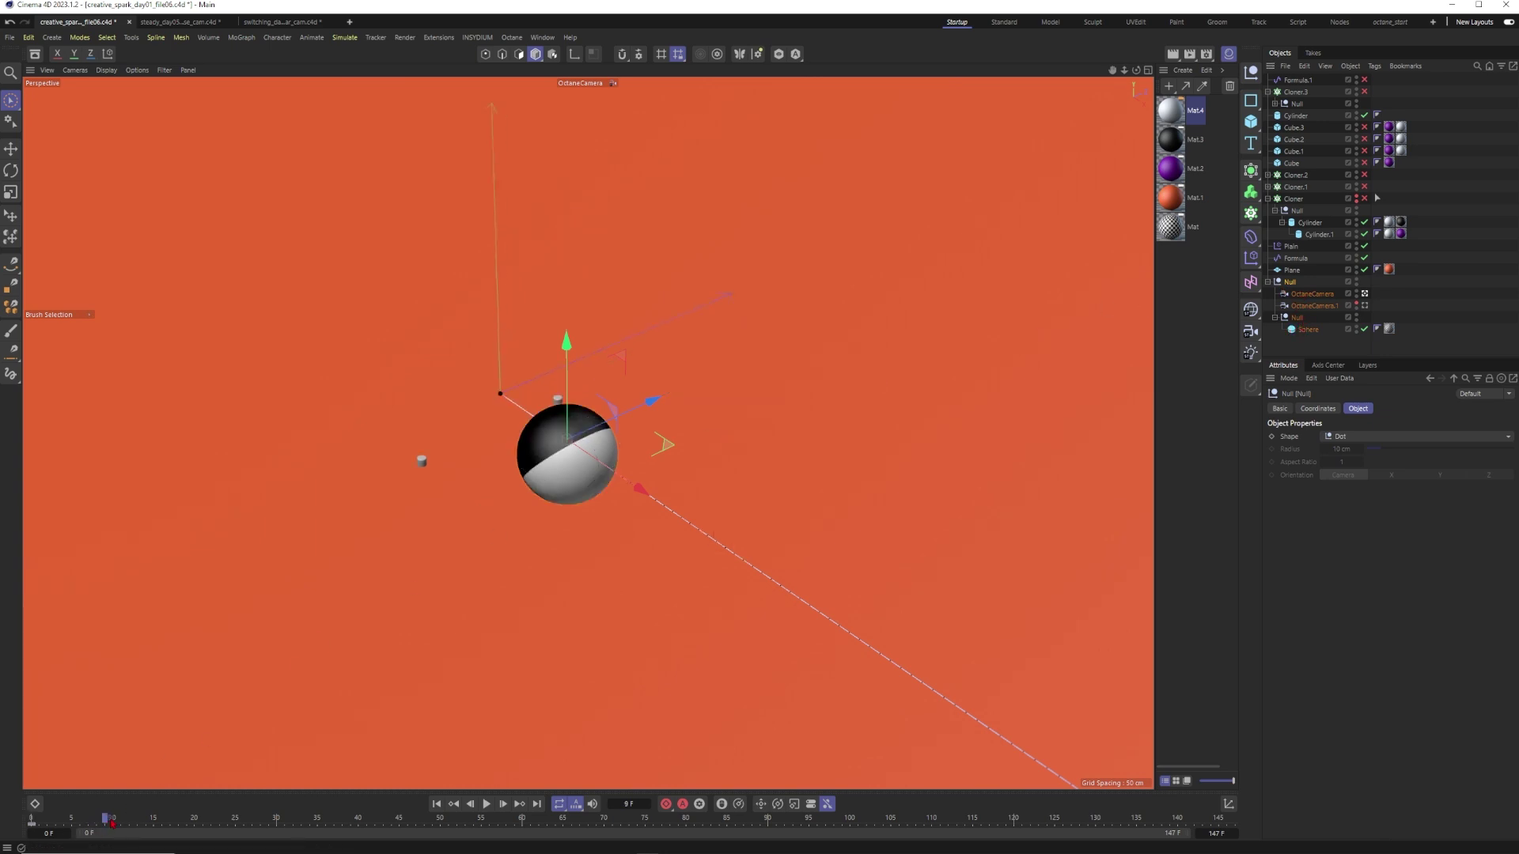
{"action": "left_click_drag", "start_coordinate": [123, 820], "coordinate": [457, 819]}
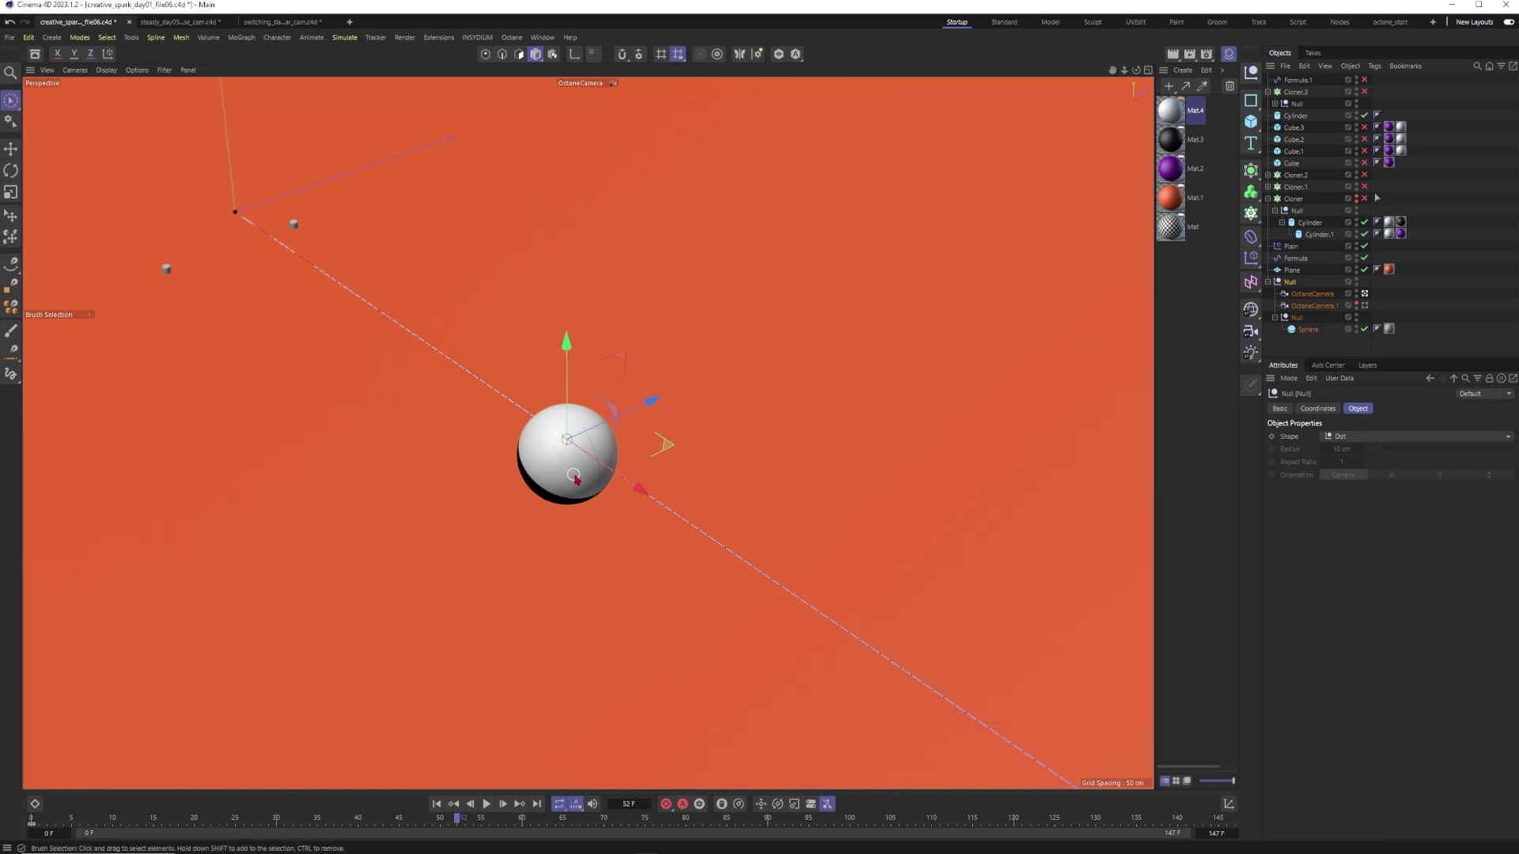
Step: Parent the OctaneCamera under the Null, rewind to frame 0 and disable both cylinder objects
{"action": "left_click_drag", "start_coordinate": [1312, 294], "coordinate": [1305, 337]}
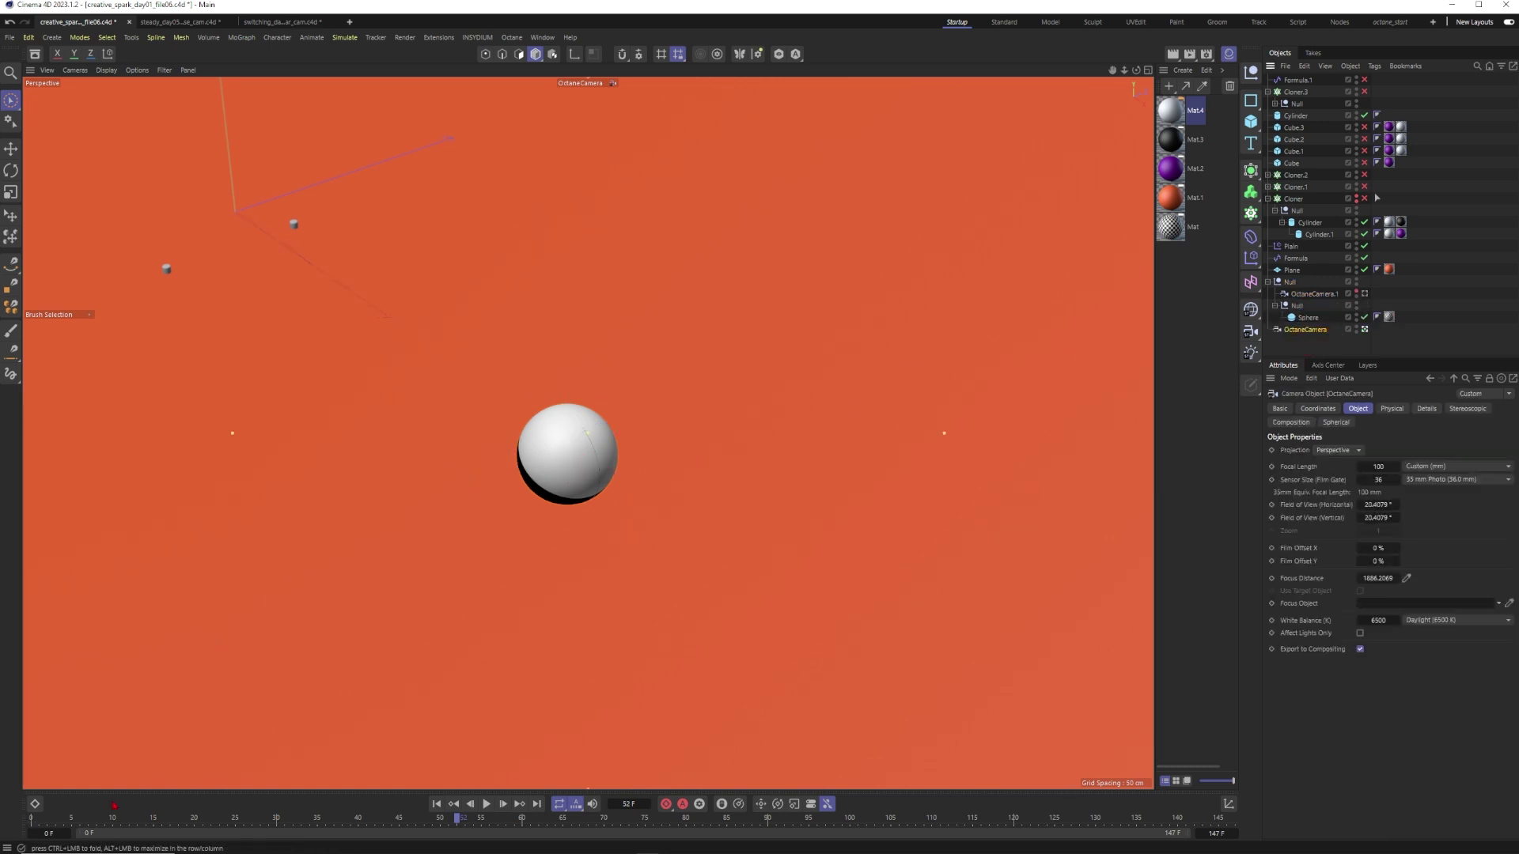
{"action": "left_click_drag", "start_coordinate": [109, 811], "coordinate": [440, 817]}
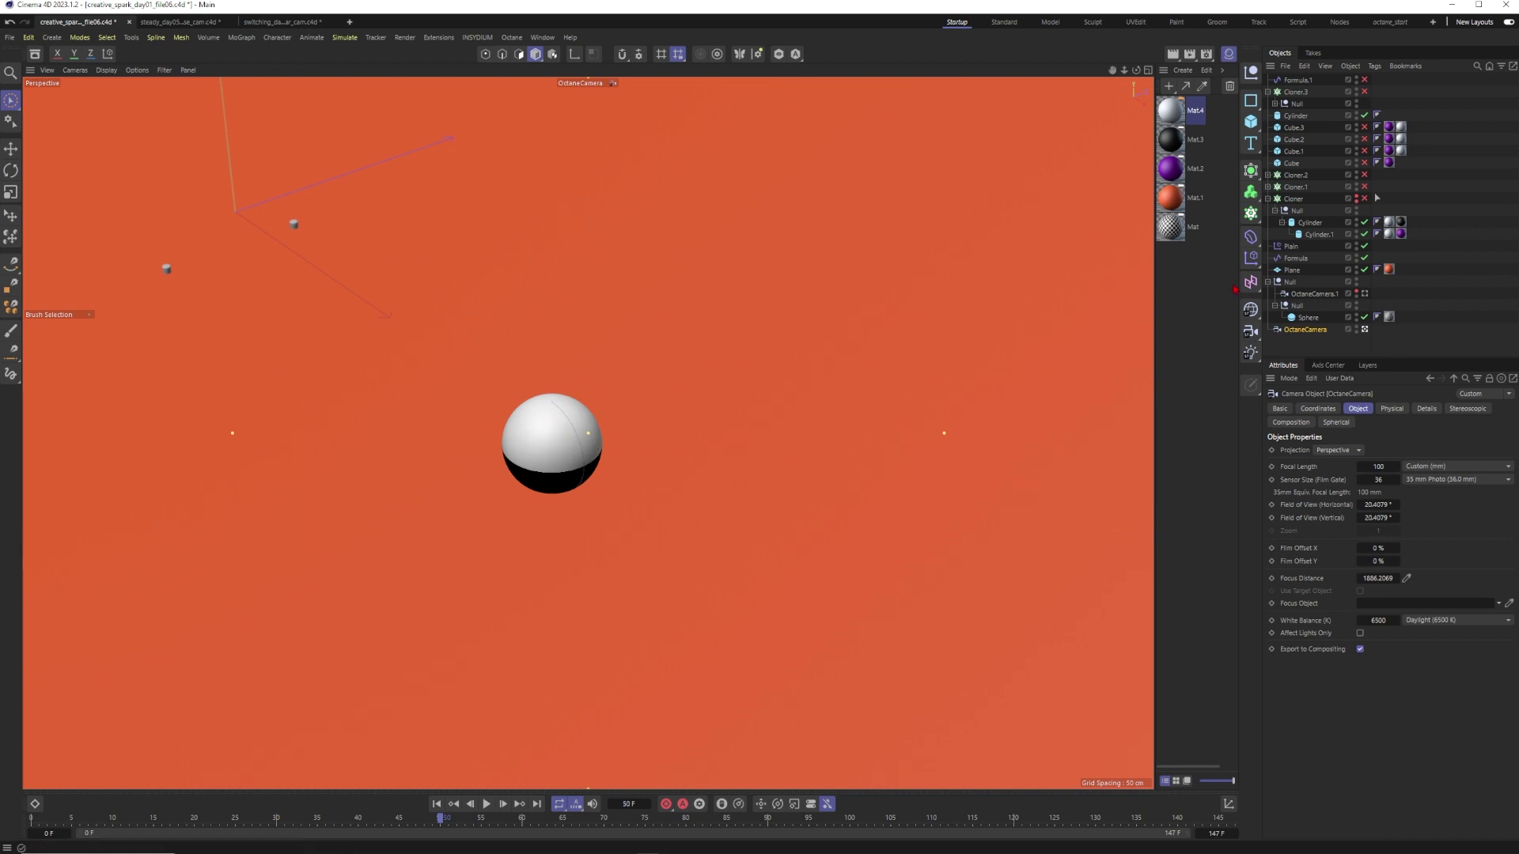
{"action": "left_click_drag", "start_coordinate": [1331, 295], "coordinate": [1301, 291]}
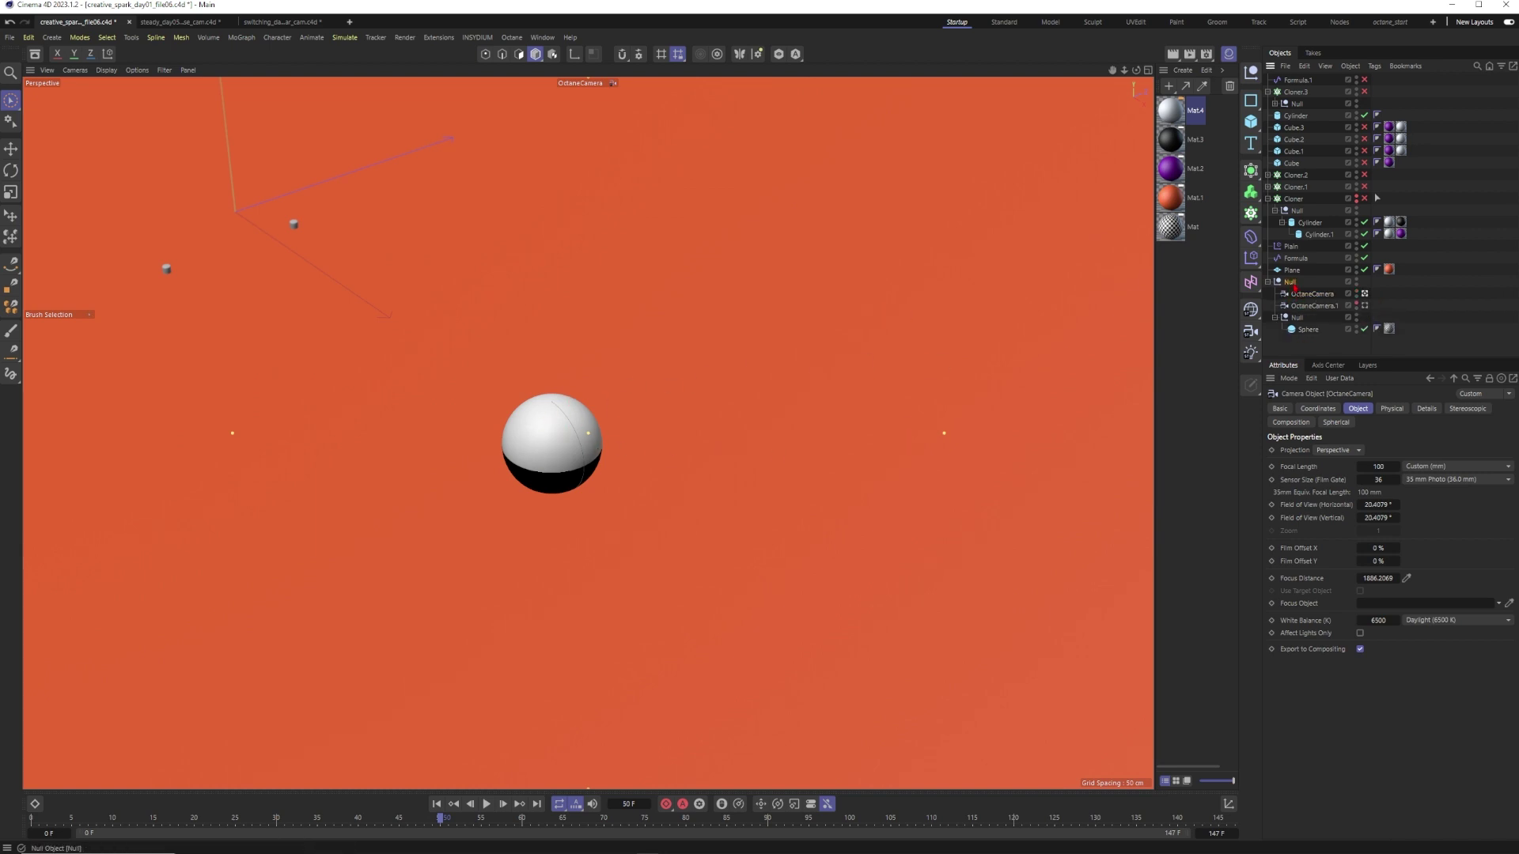
{"action": "left_click", "coordinate": [1293, 283]}
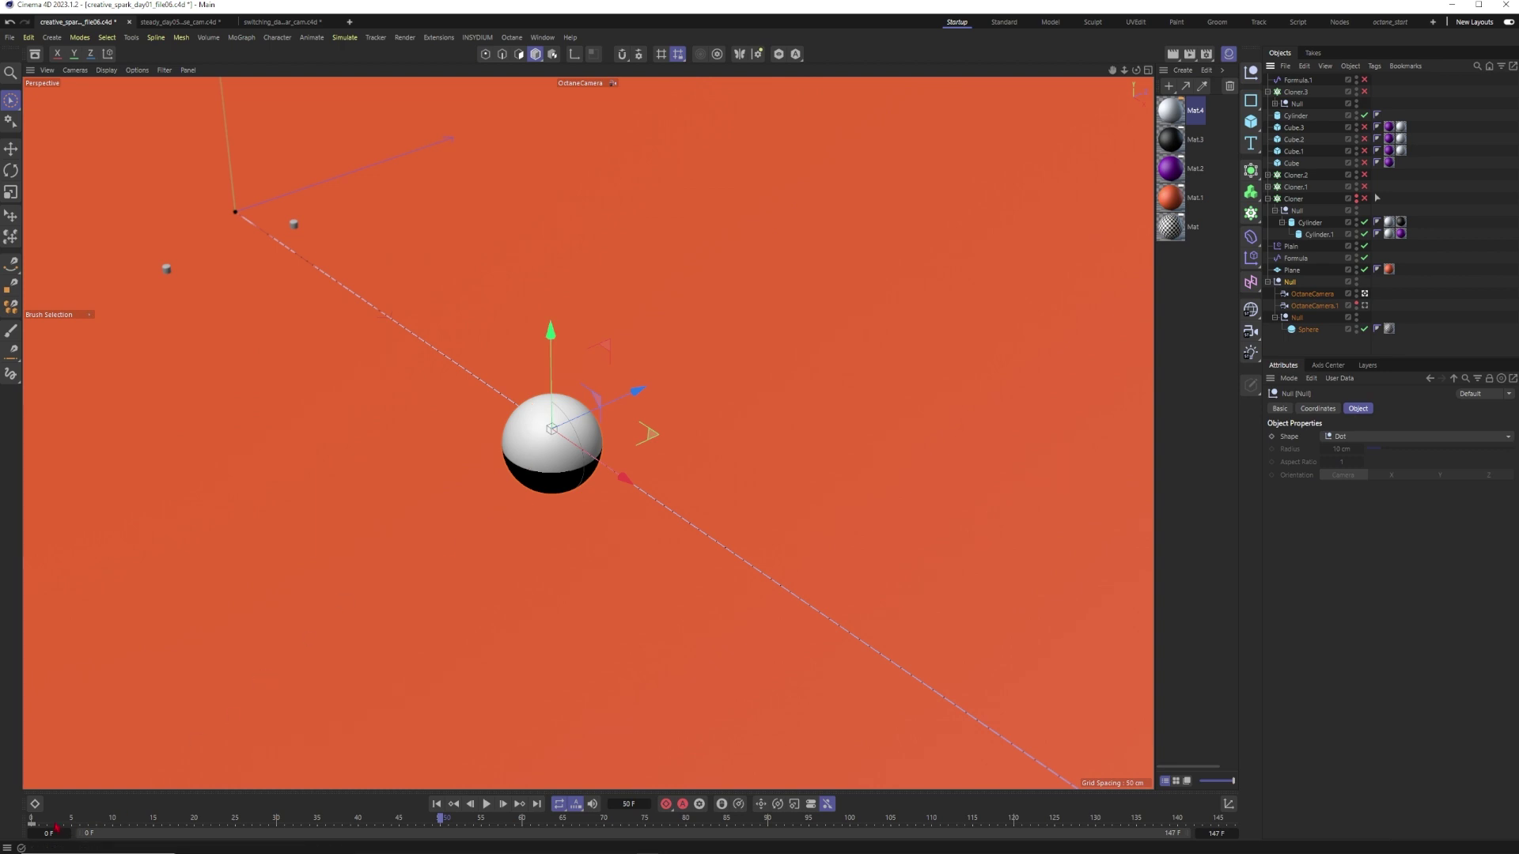
{"action": "left_click_drag", "start_coordinate": [621, 817], "coordinate": [31, 817]}
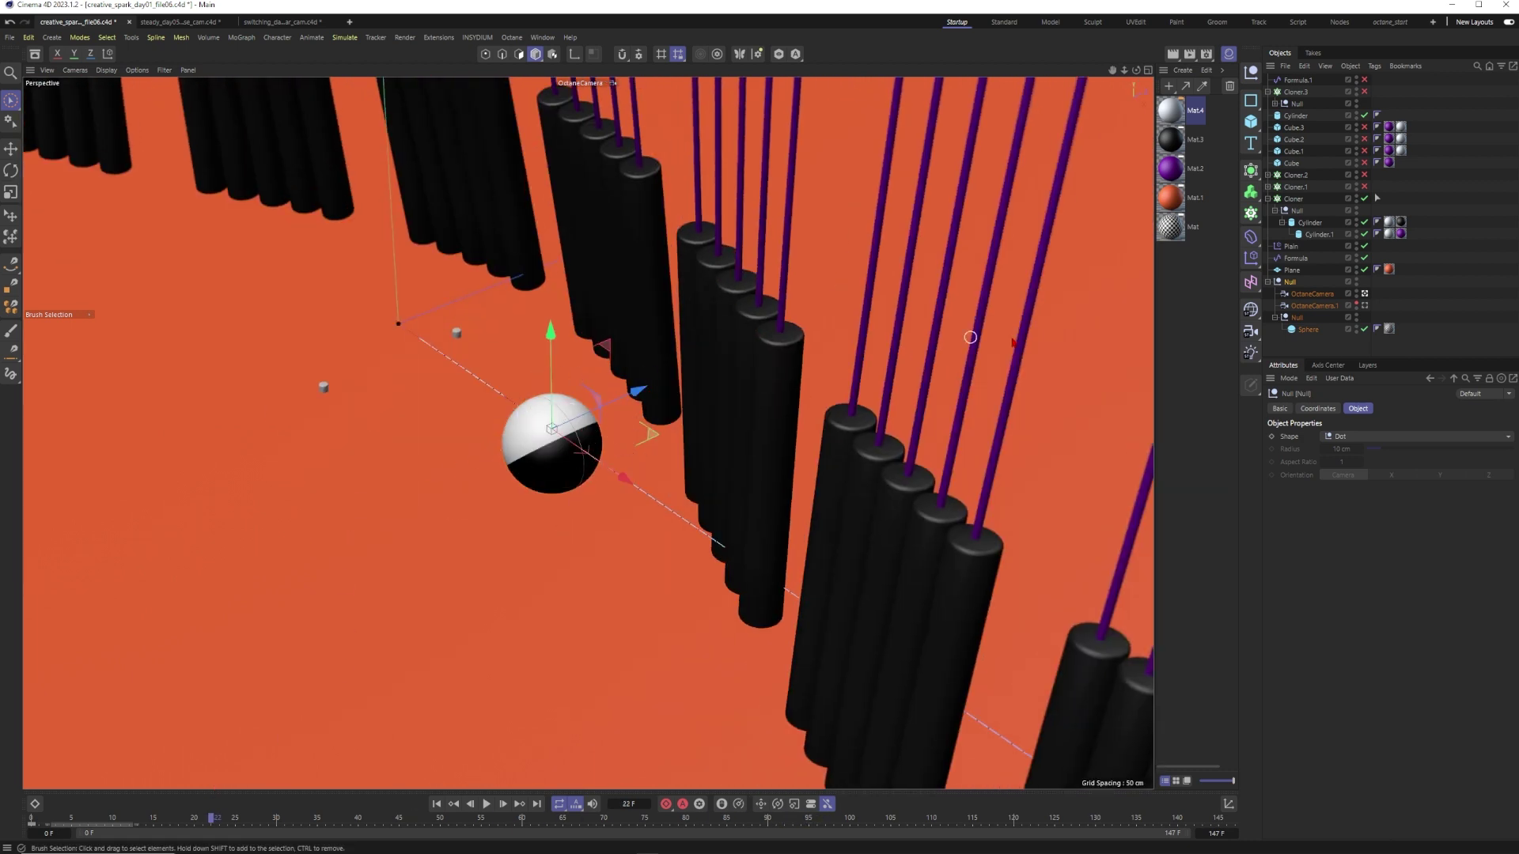
{"action": "left_click_drag", "start_coordinate": [1364, 222], "coordinate": [1364, 234]}
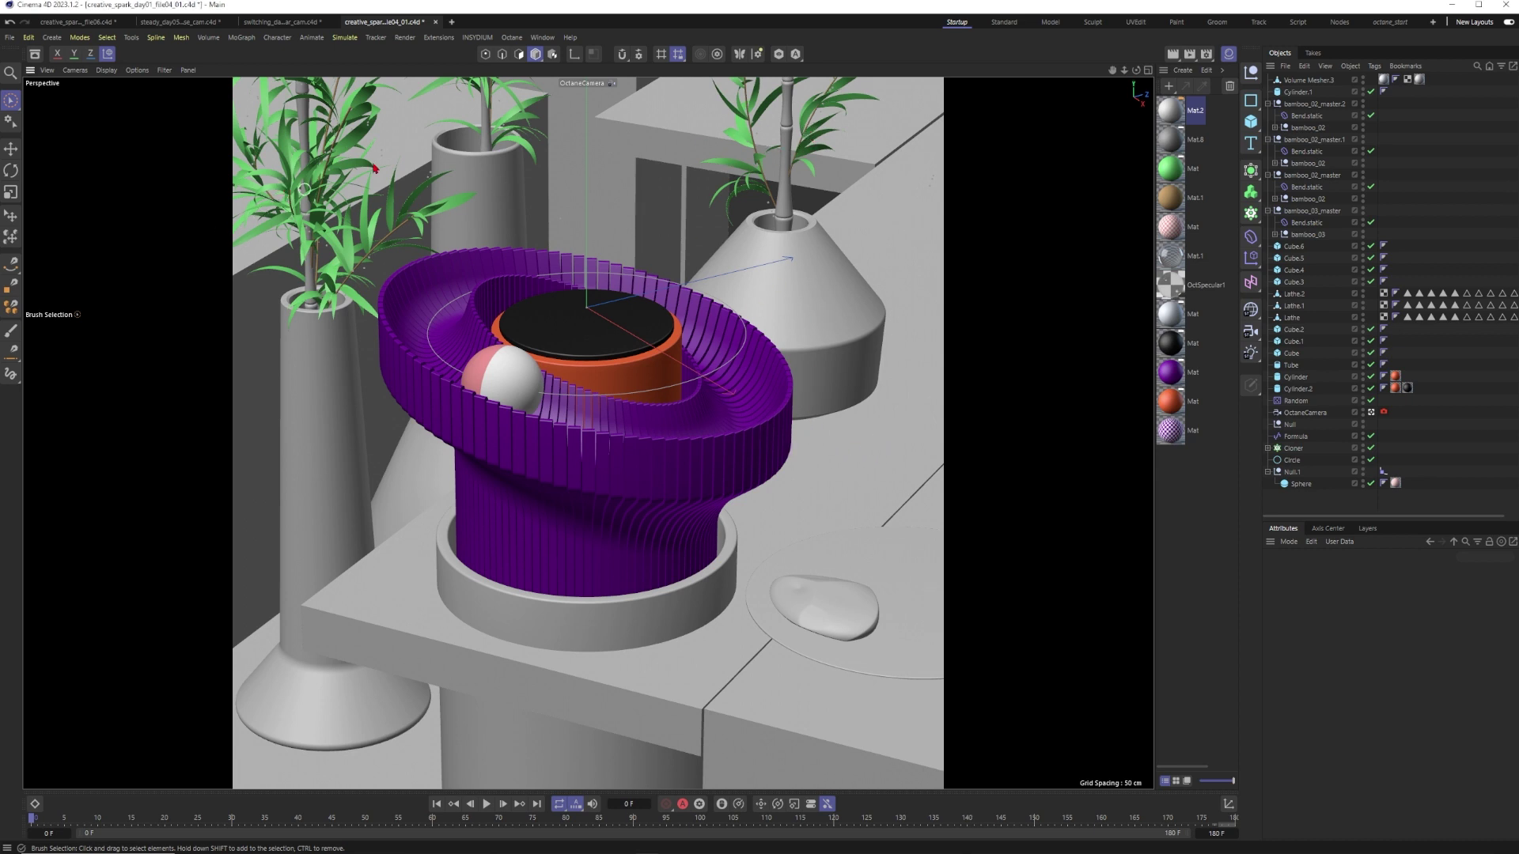
{"action": "left_click", "coordinate": [284, 192]}
{"action": "key", "text": "F8"}
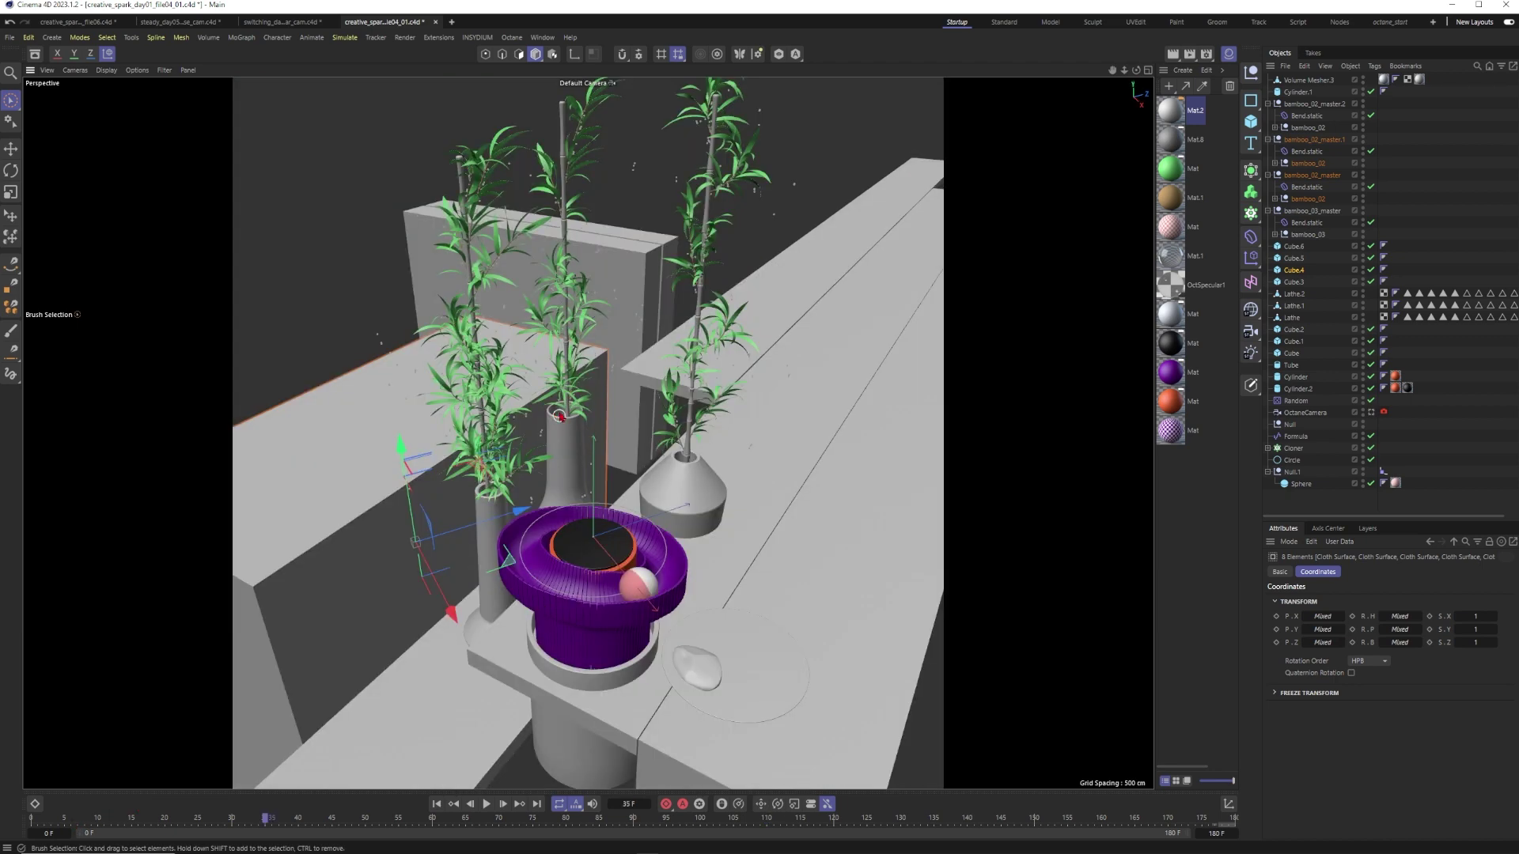
{"action": "scroll", "coordinate": [559, 417], "scroll_direction": "up", "scroll_amount": 5}
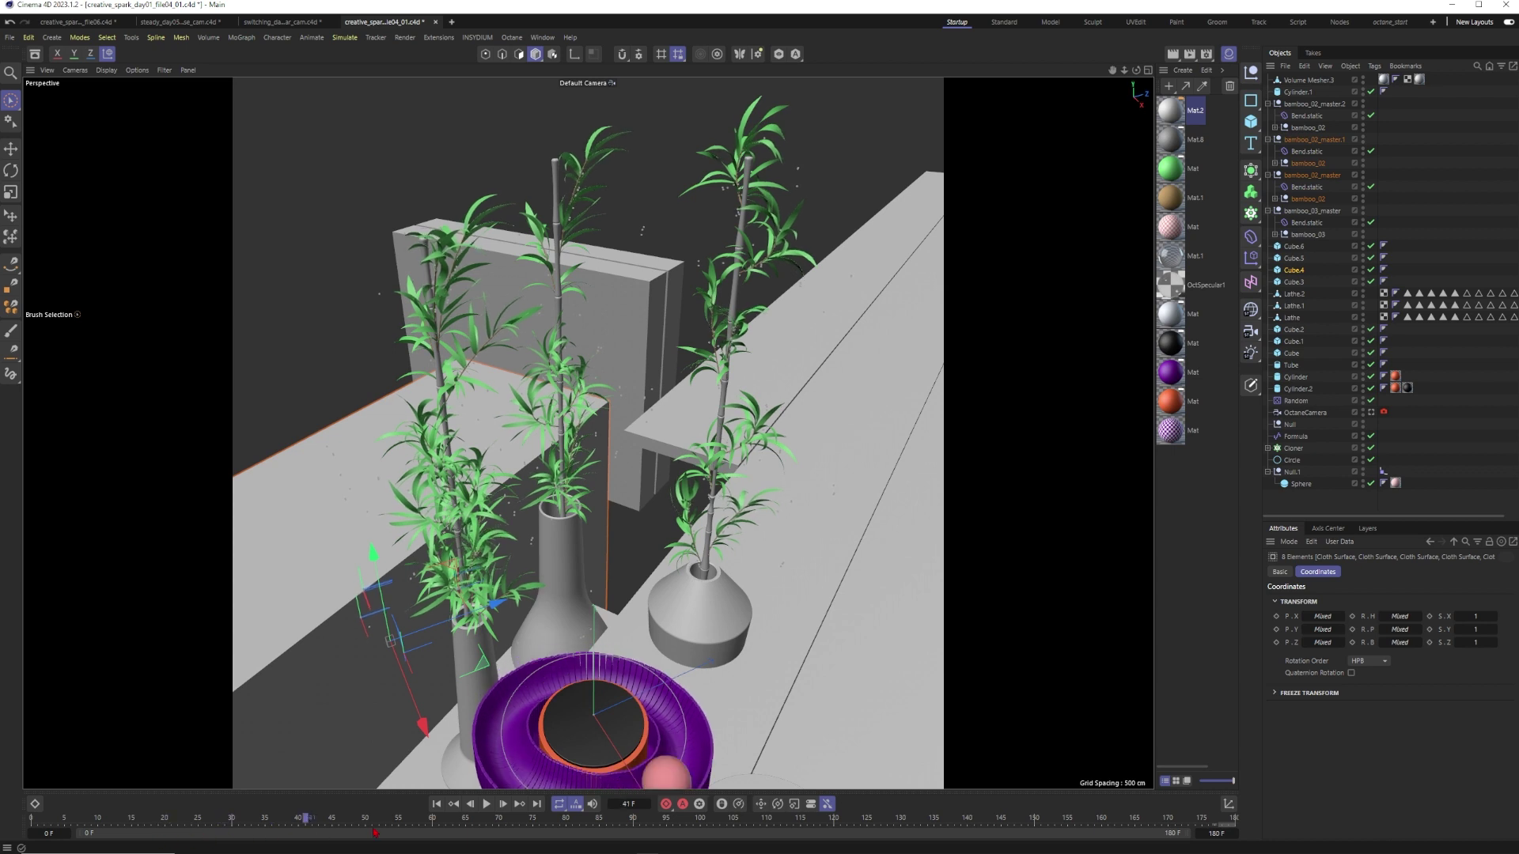
{"action": "left_click", "coordinate": [1306, 116]}
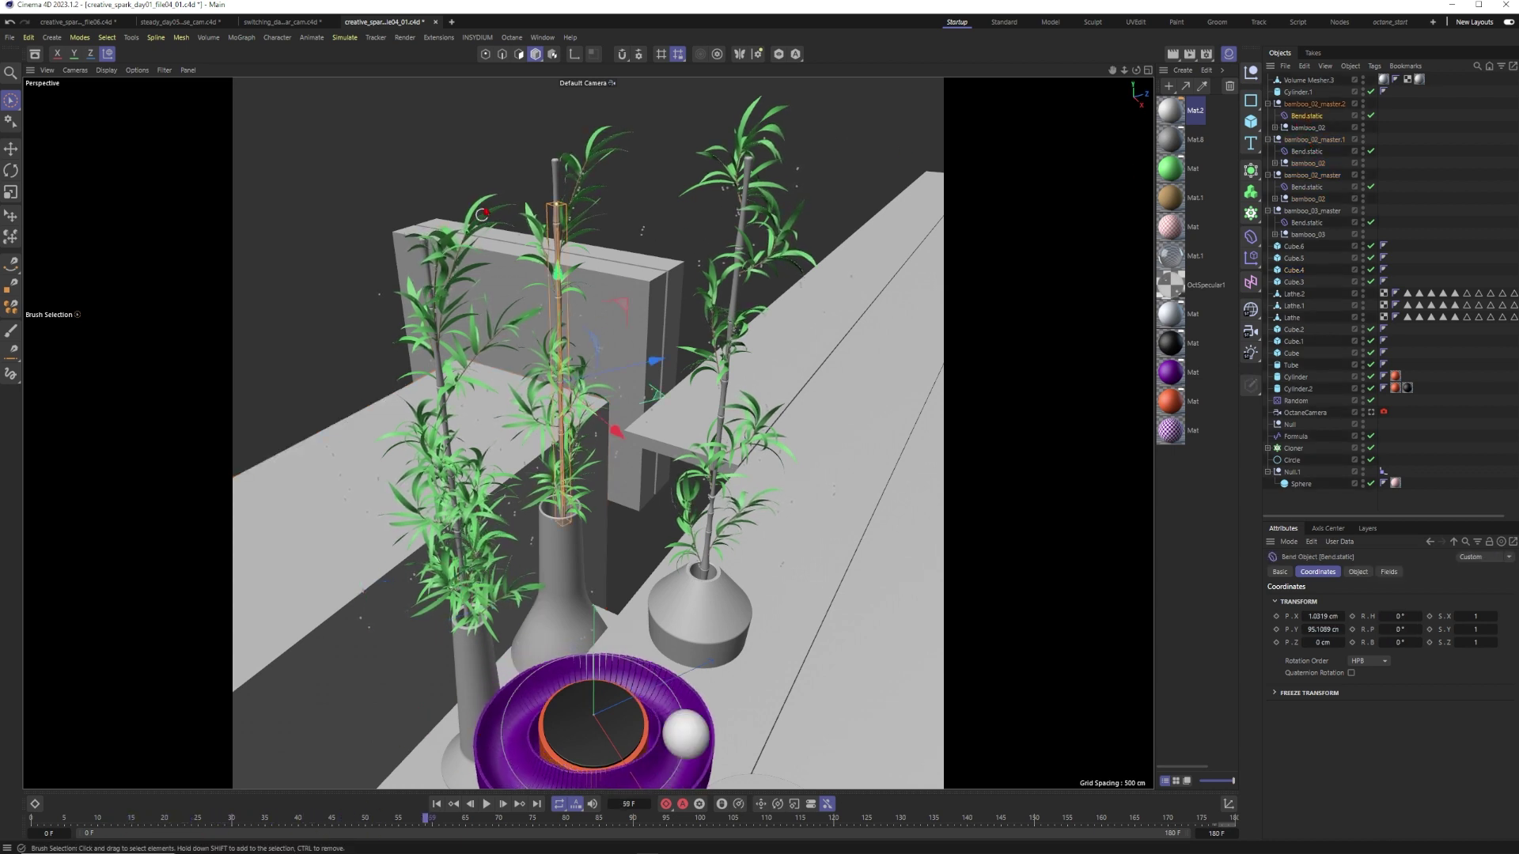
{"action": "left_click", "coordinate": [1371, 412]}
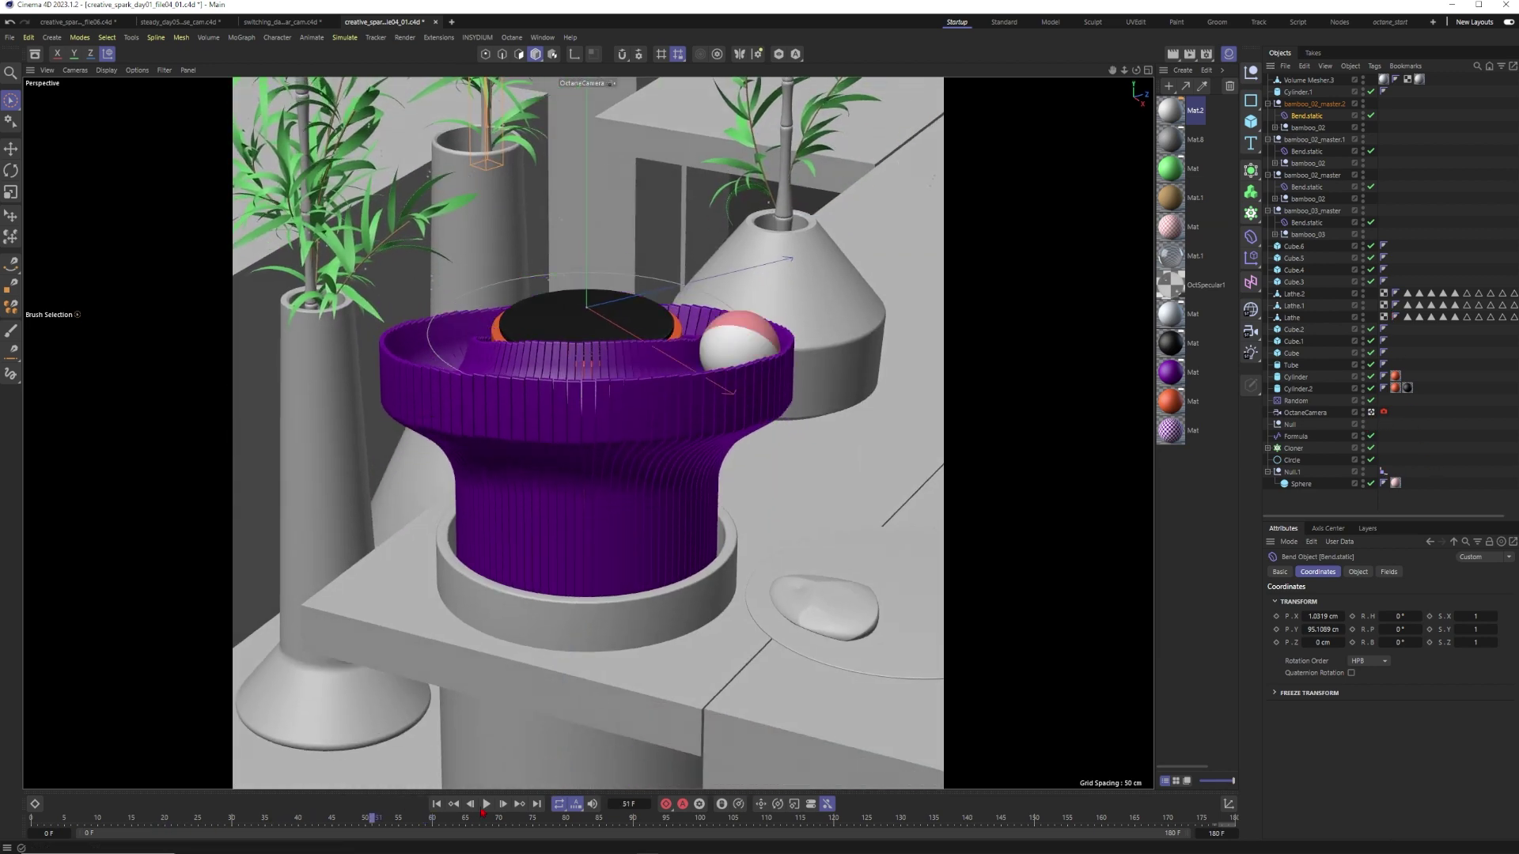
Step: Disable the Formula effector so the purple bowl's ribs stand evenly
{"action": "left_click", "coordinate": [610, 408]}
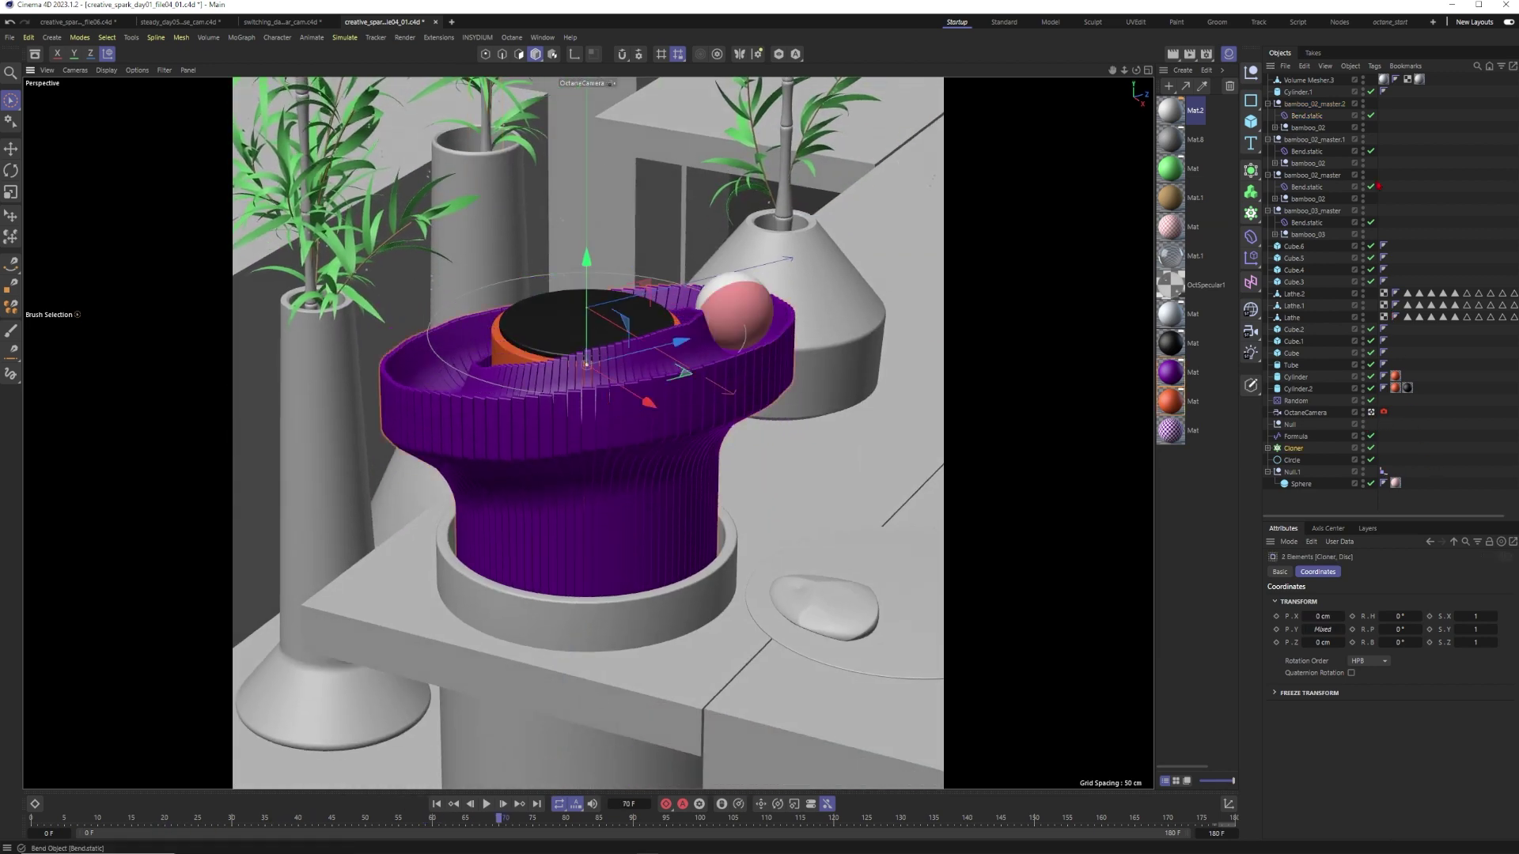
{"action": "left_click", "coordinate": [1428, 205]}
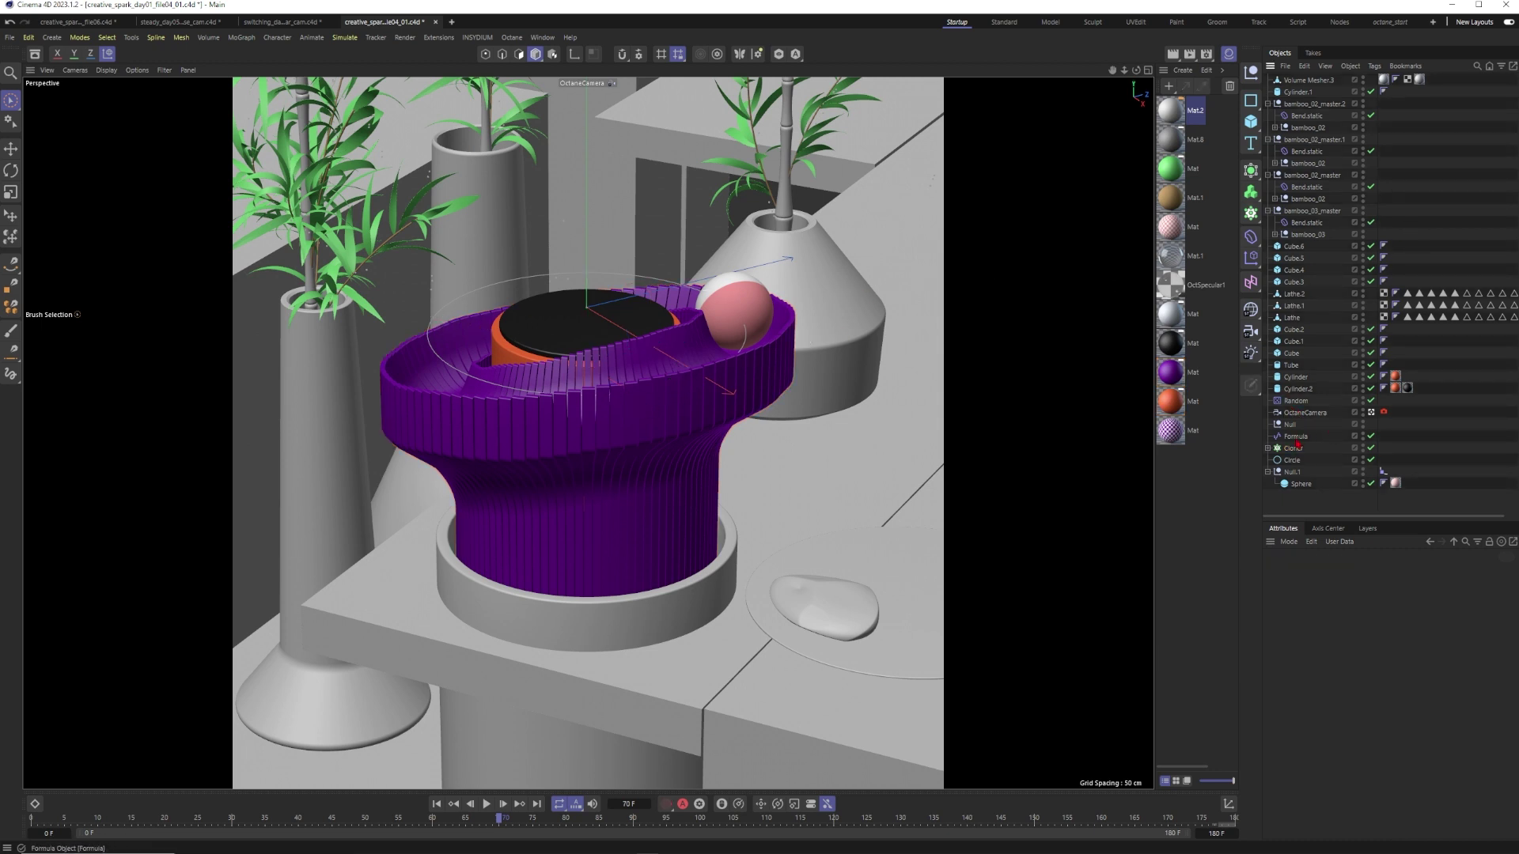
{"action": "left_click", "coordinate": [1296, 436]}
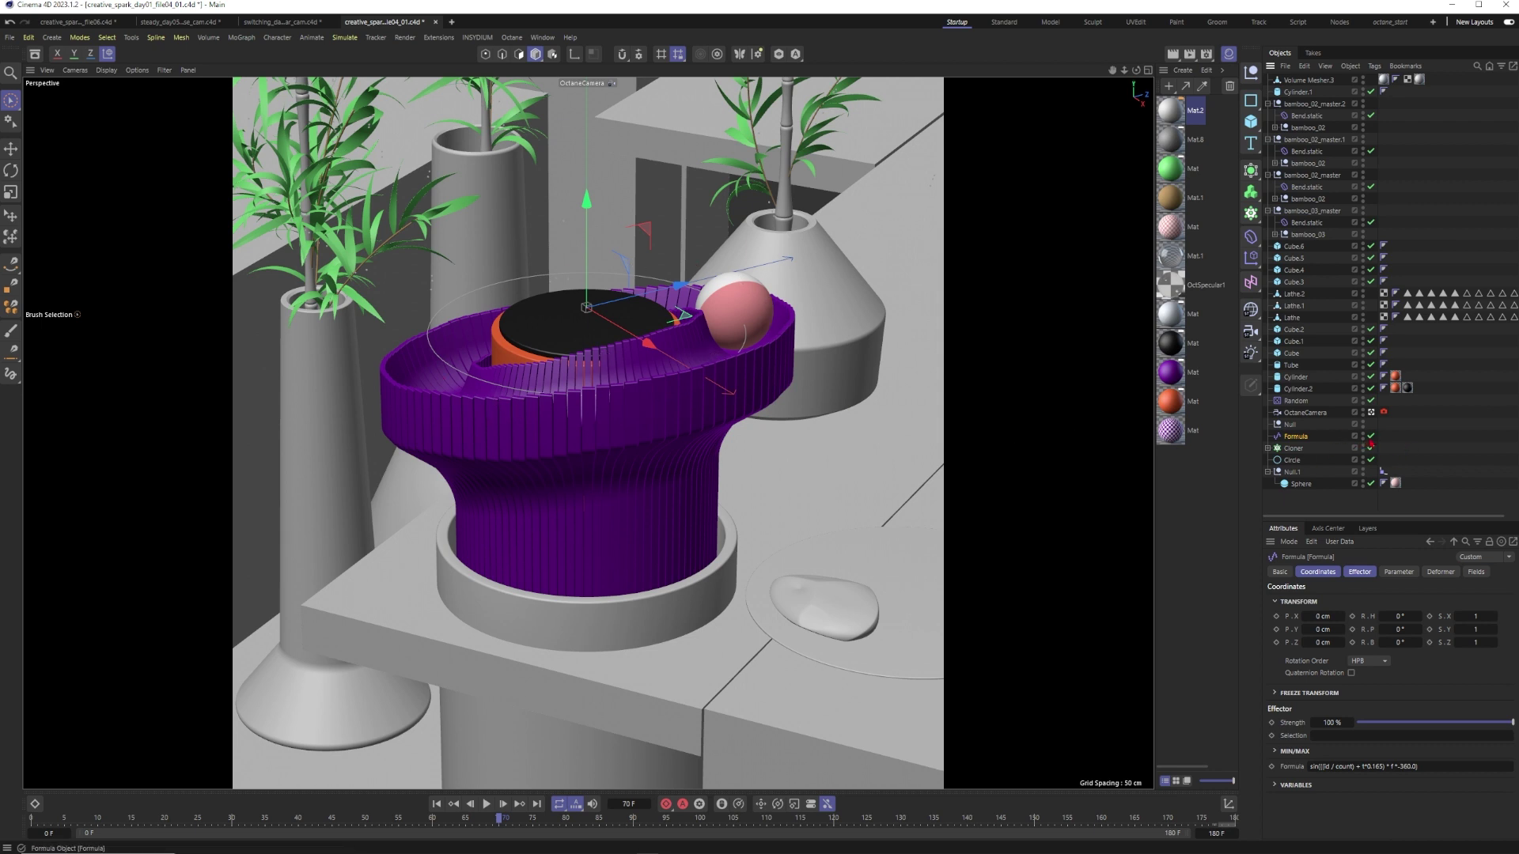
{"action": "left_click", "coordinate": [1371, 435]}
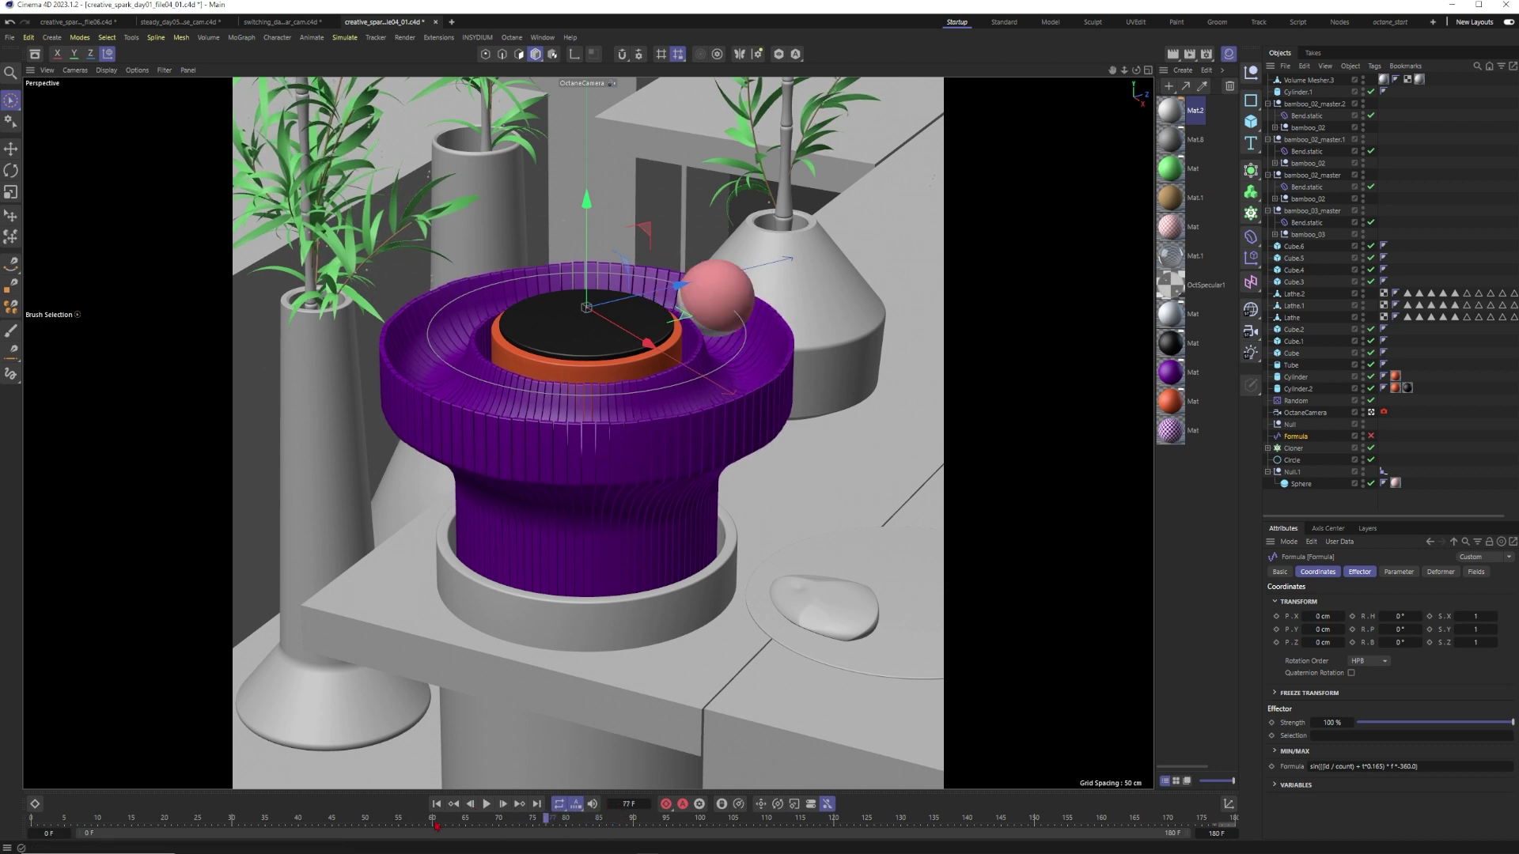
Step: Show the Random effector's Parameter settings and play the loop from first to last frame
{"action": "left_click", "coordinate": [1295, 400]}
{"action": "left_click_drag", "start_coordinate": [188, 828], "coordinate": [157, 826]}
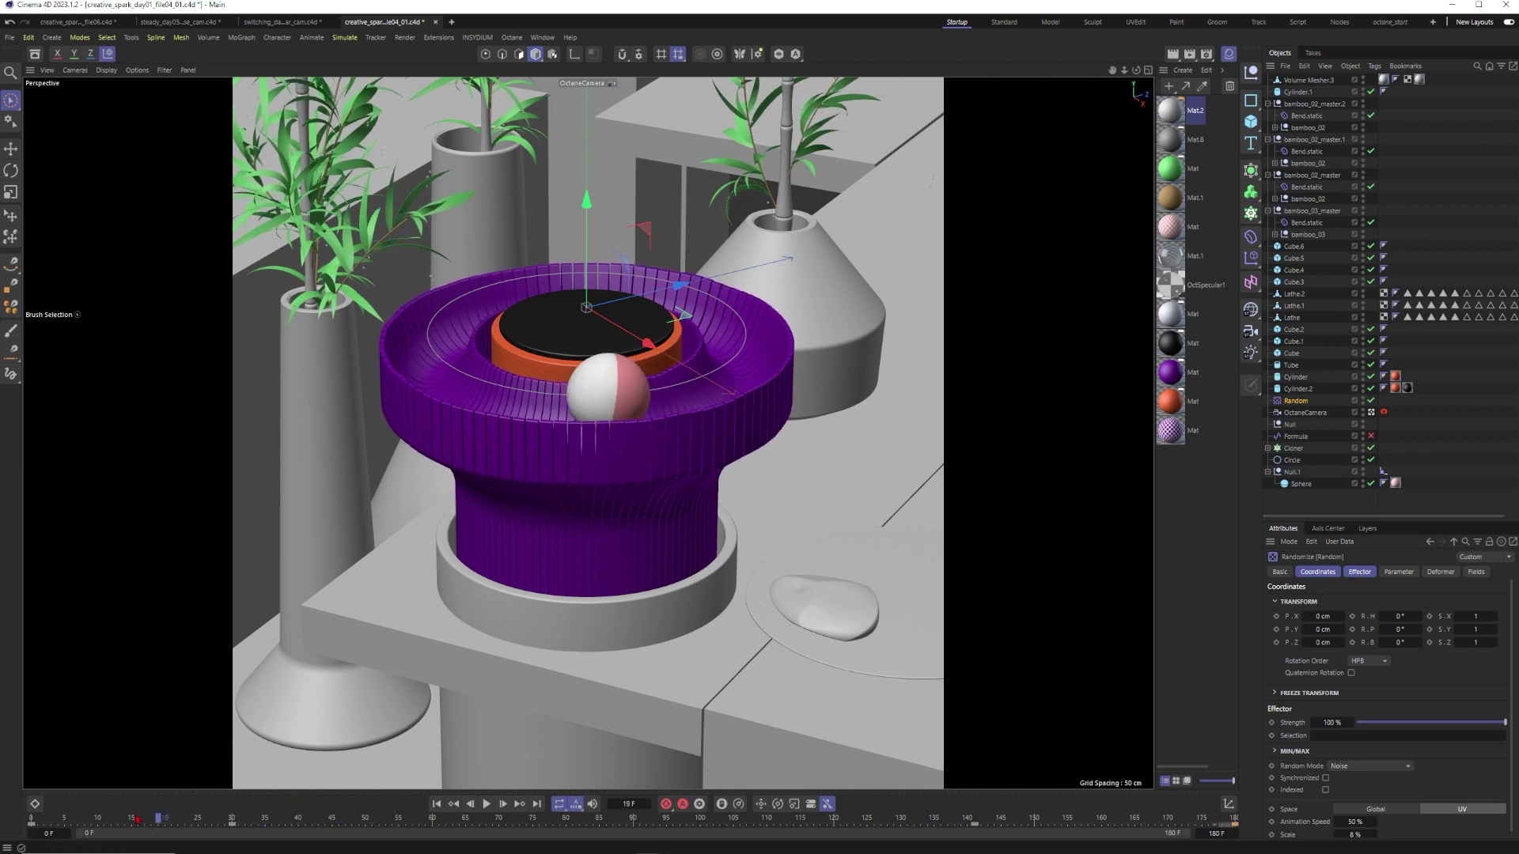
{"action": "key", "text": "shift+f"}
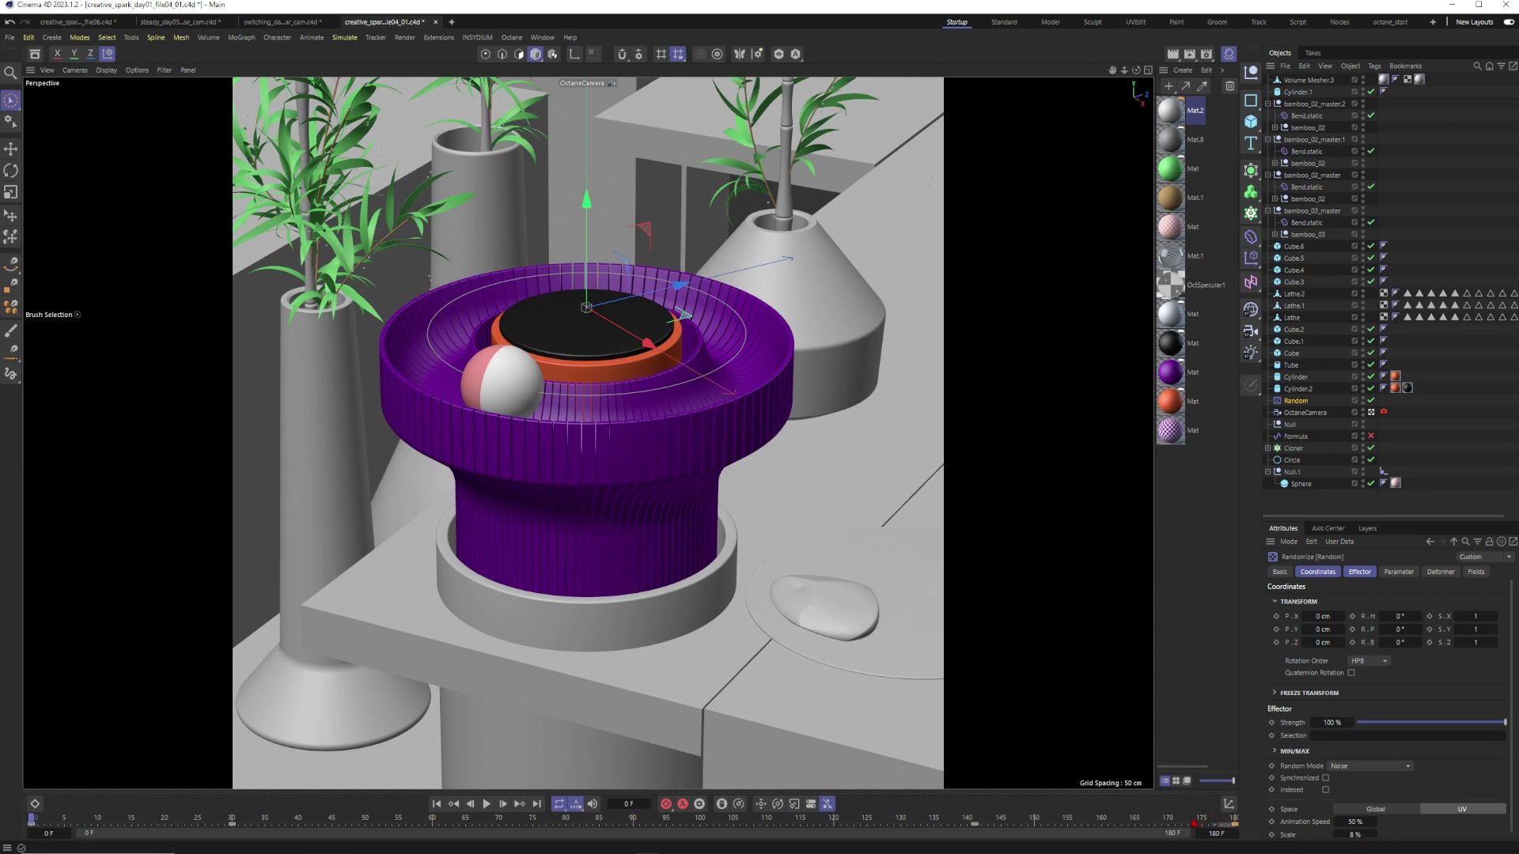
{"action": "left_click", "coordinate": [1251, 819]}
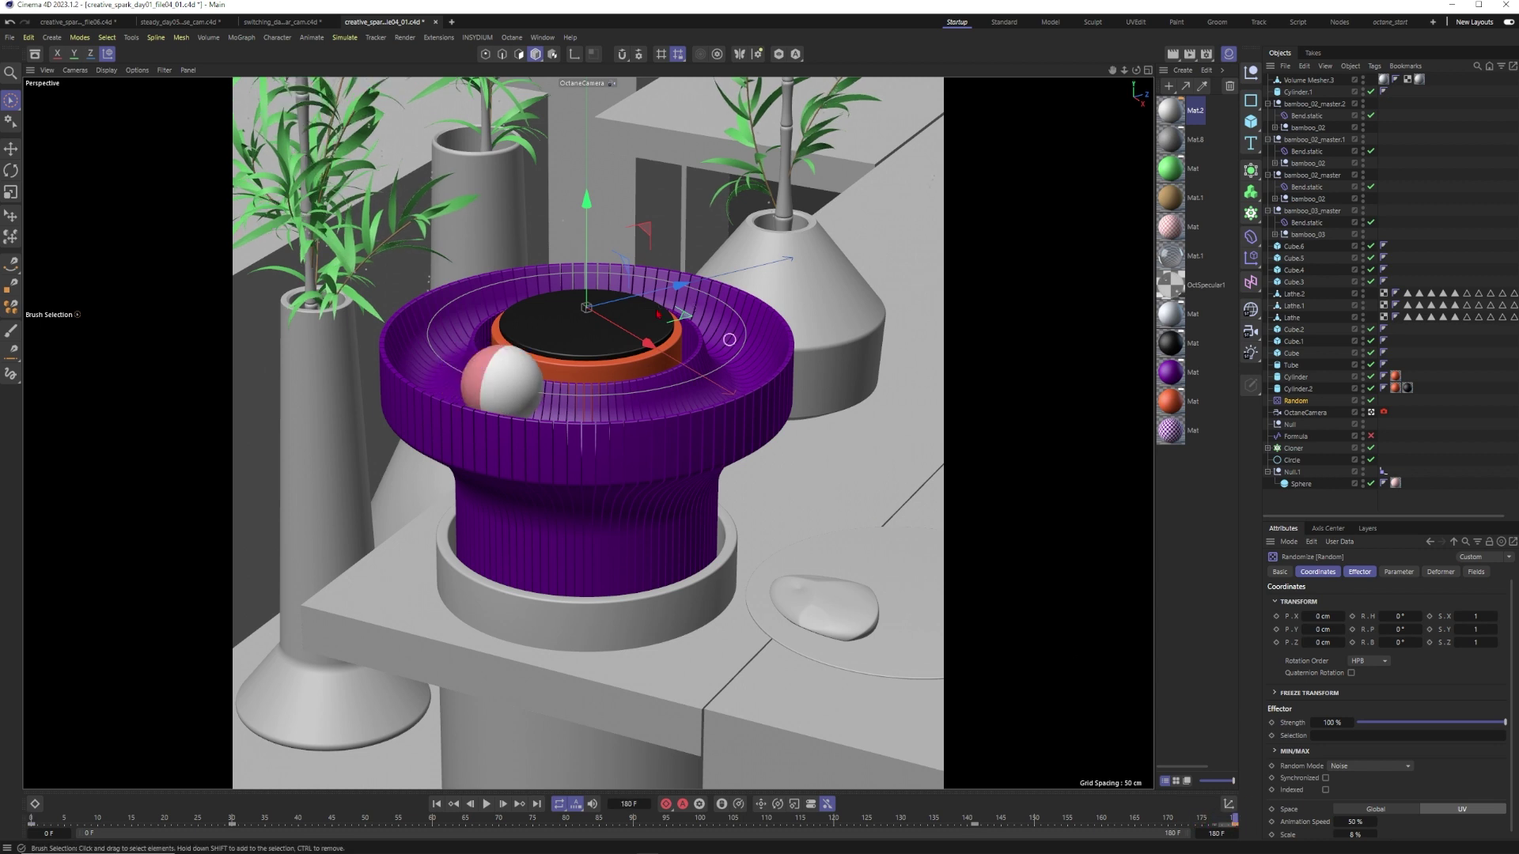
{"action": "left_click", "coordinate": [1398, 571]}
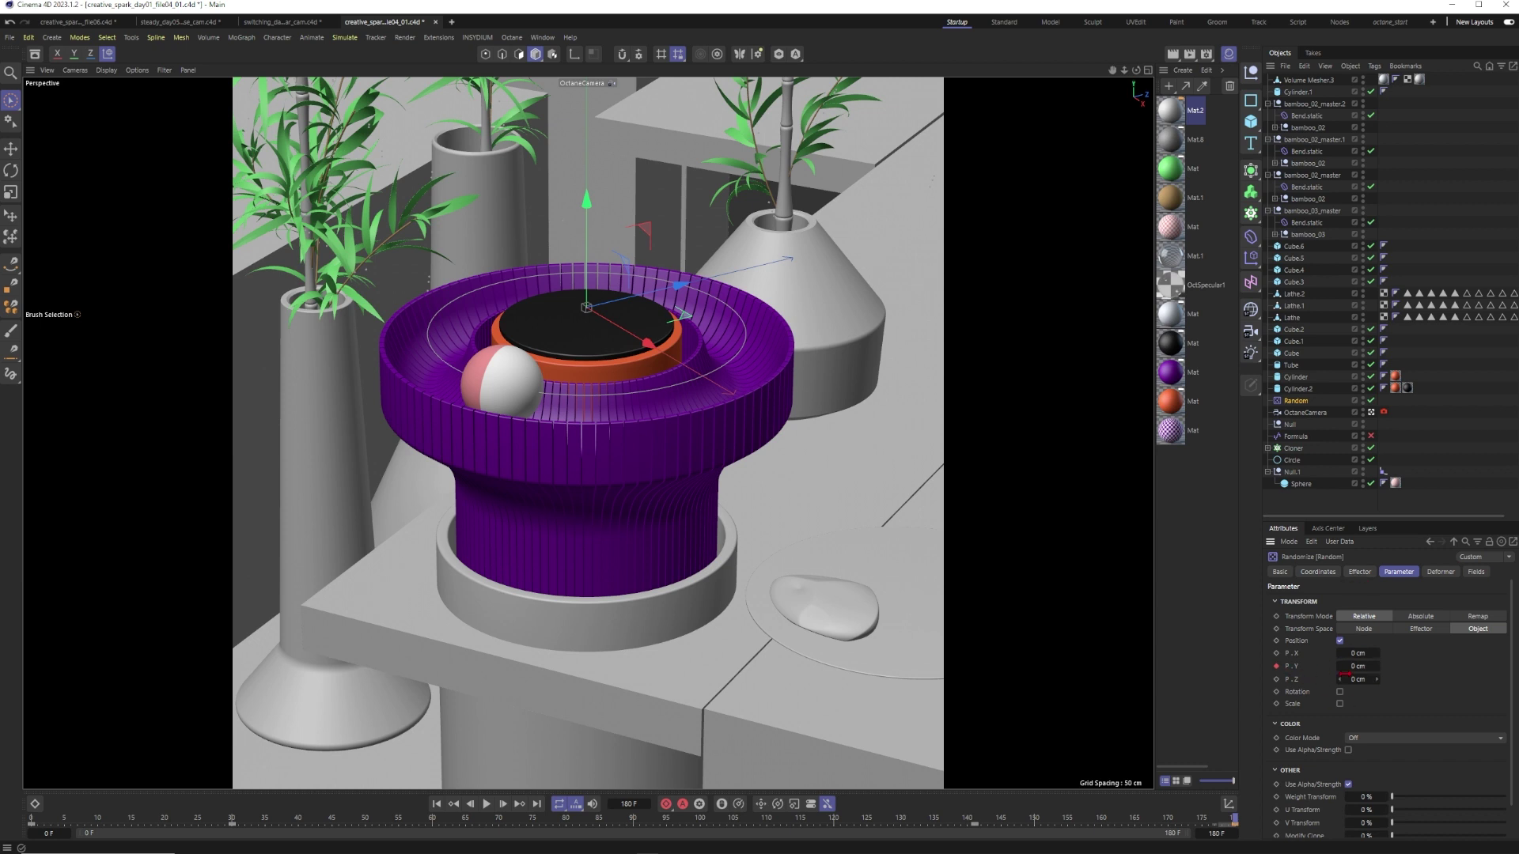
{"action": "key", "text": "F8"}
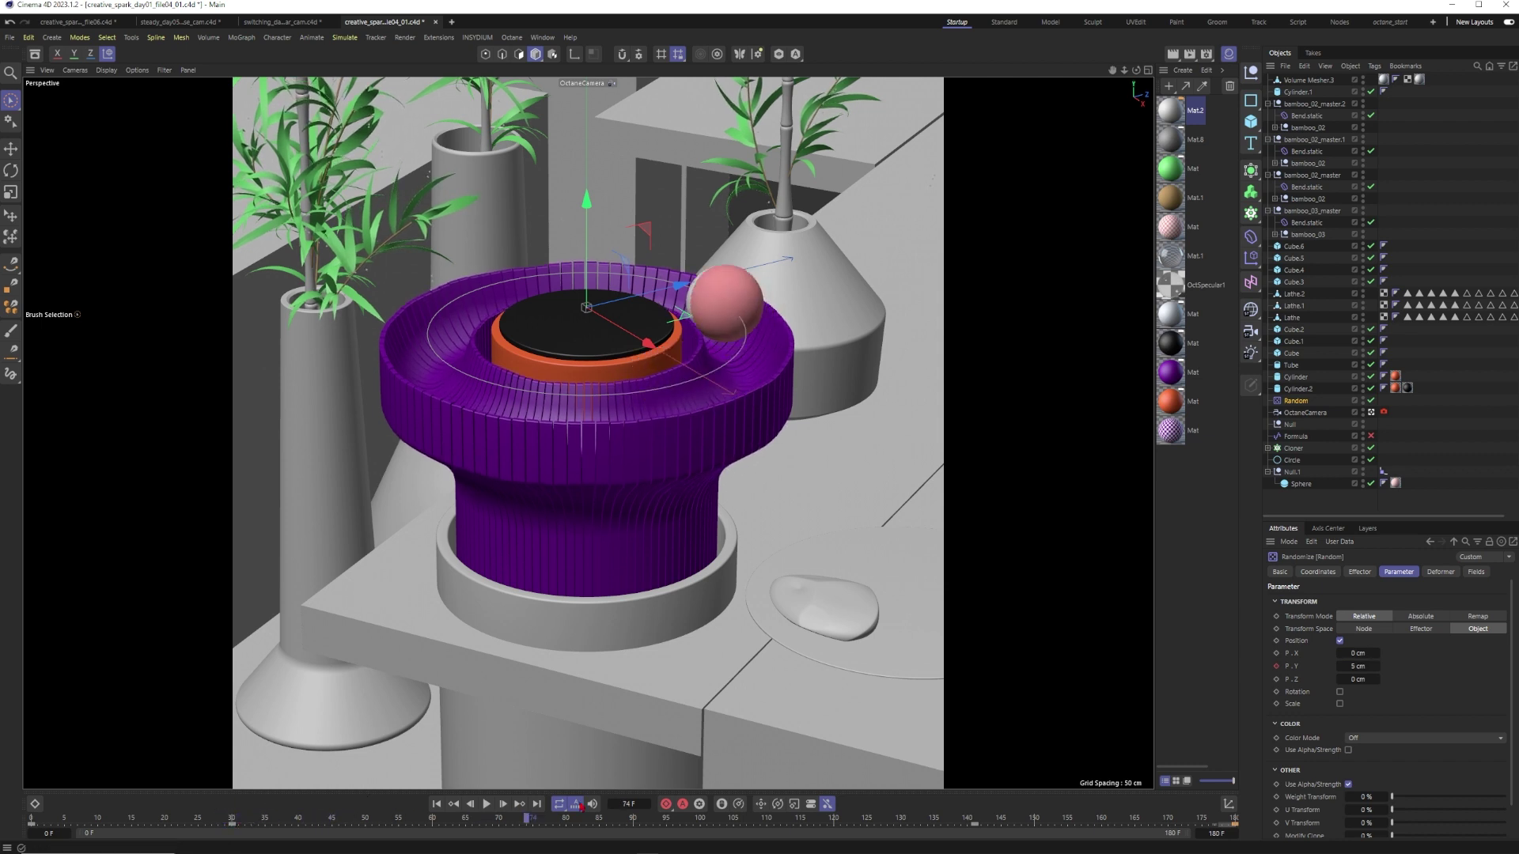
{"action": "key", "text": "F8"}
Step: Enable the Formula effector again, check Null.1's Align to Spline tag, and play from frame 0
{"action": "left_click", "coordinate": [1371, 436]}
{"action": "left_click", "coordinate": [1295, 436]}
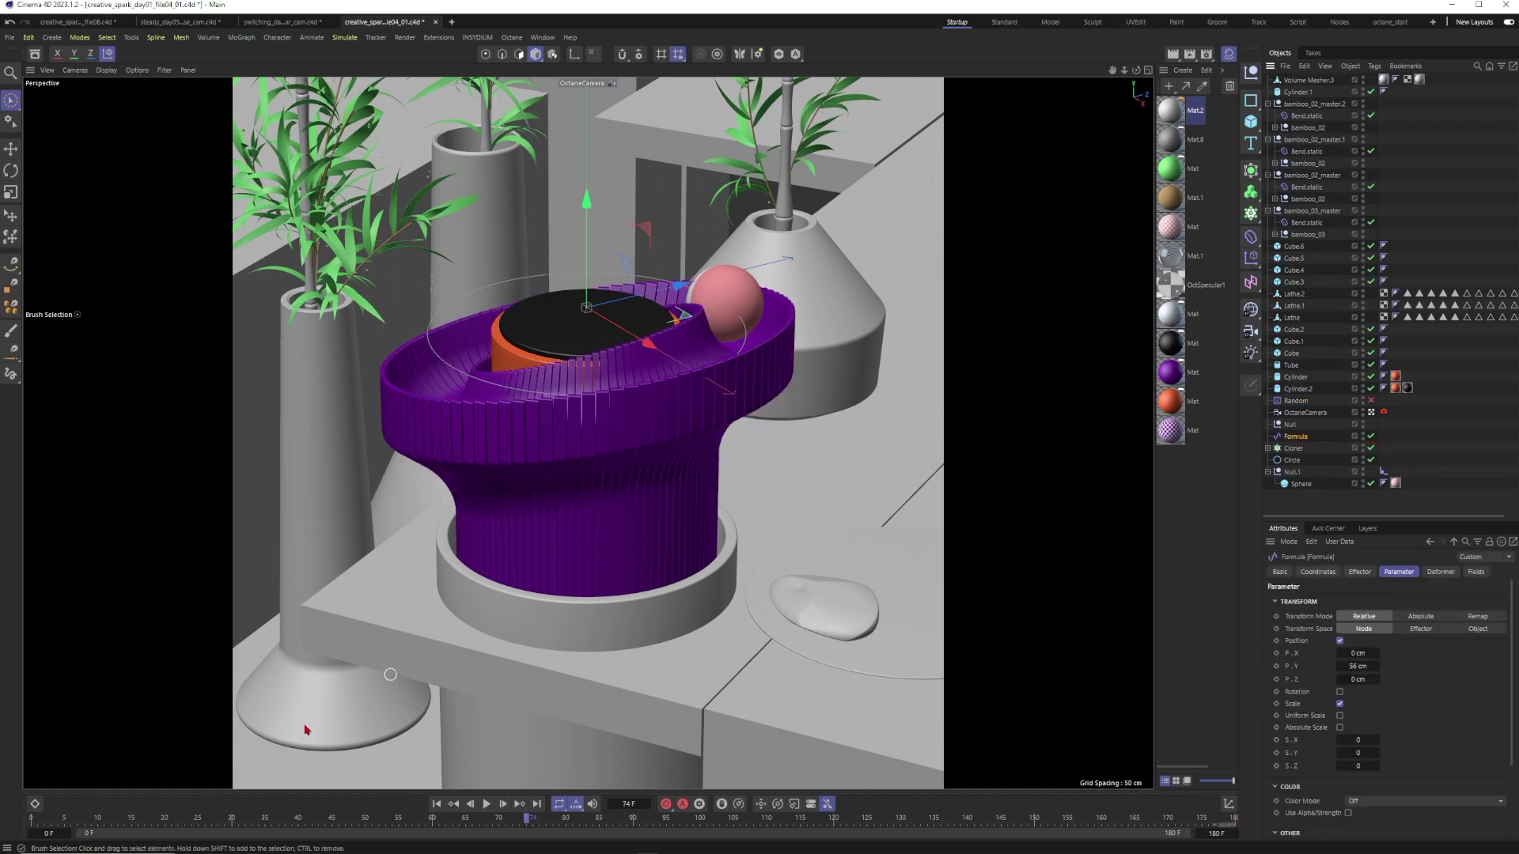
{"action": "key", "text": "shift+f"}
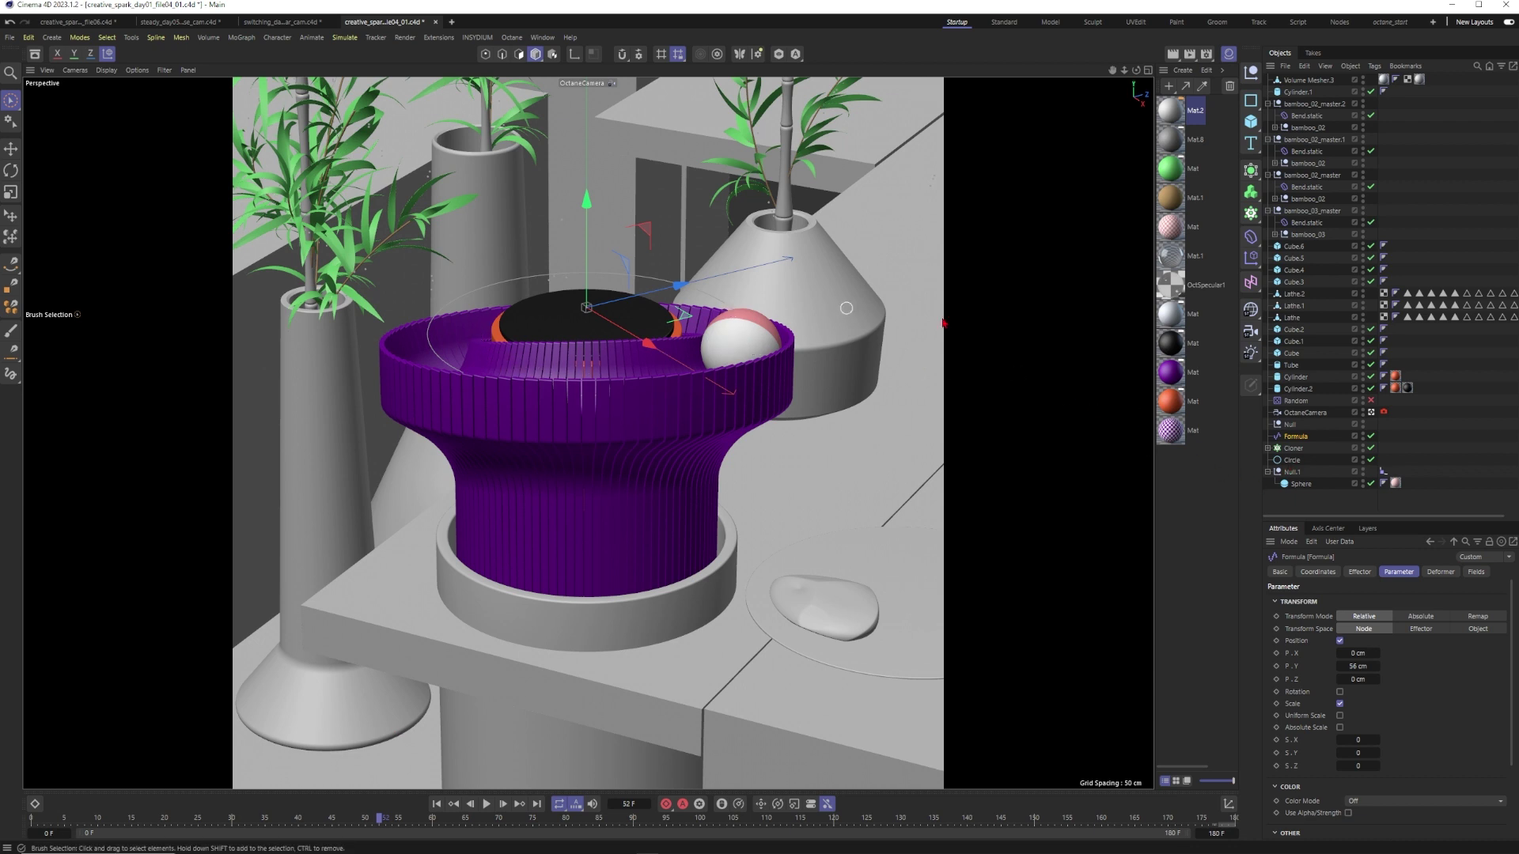
{"action": "left_click", "coordinate": [1382, 471]}
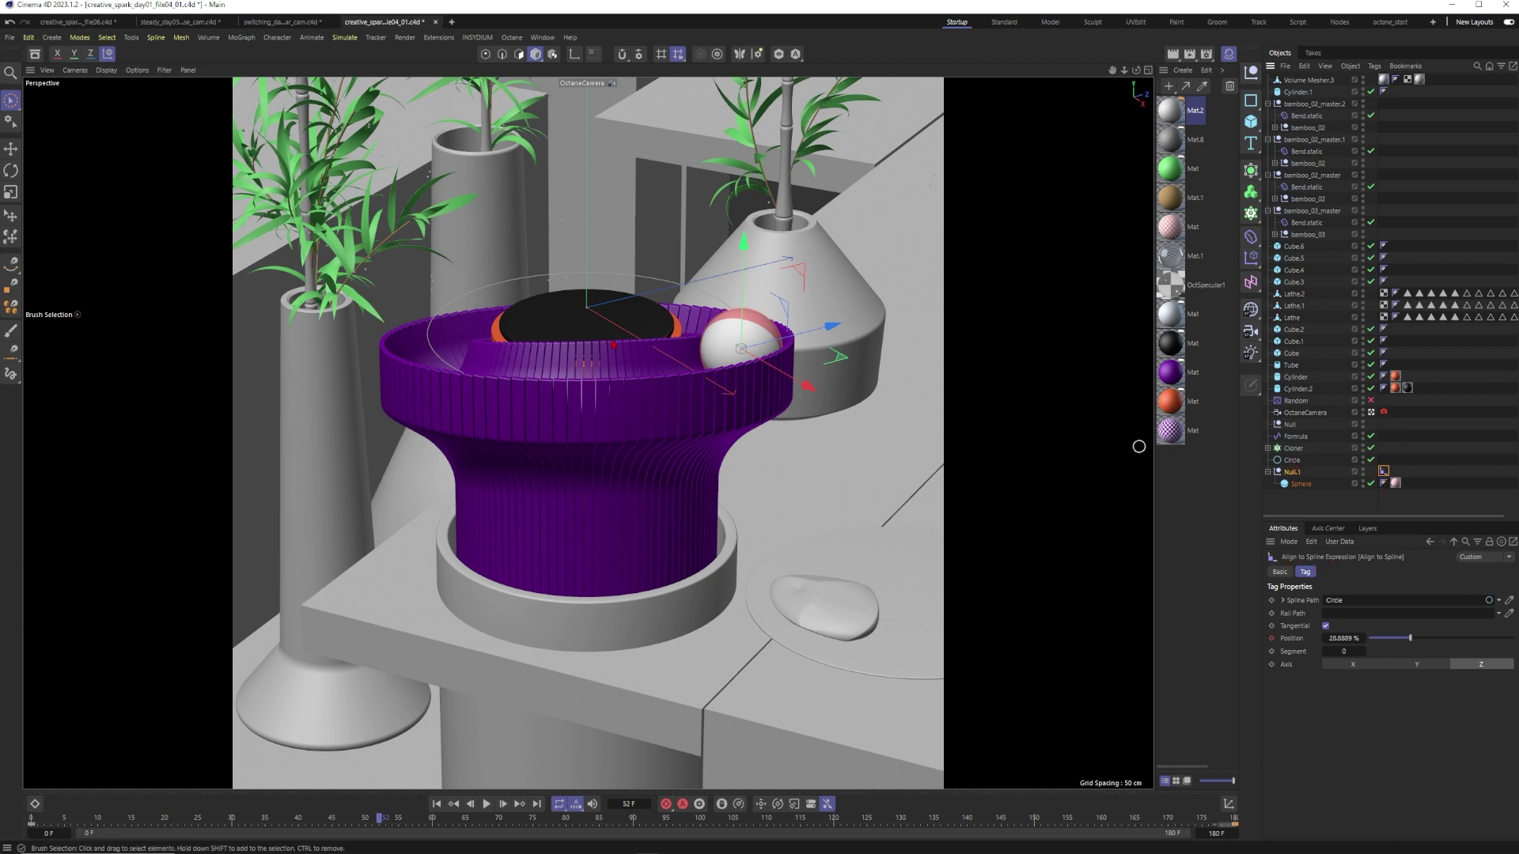
{"action": "key", "text": "F8"}
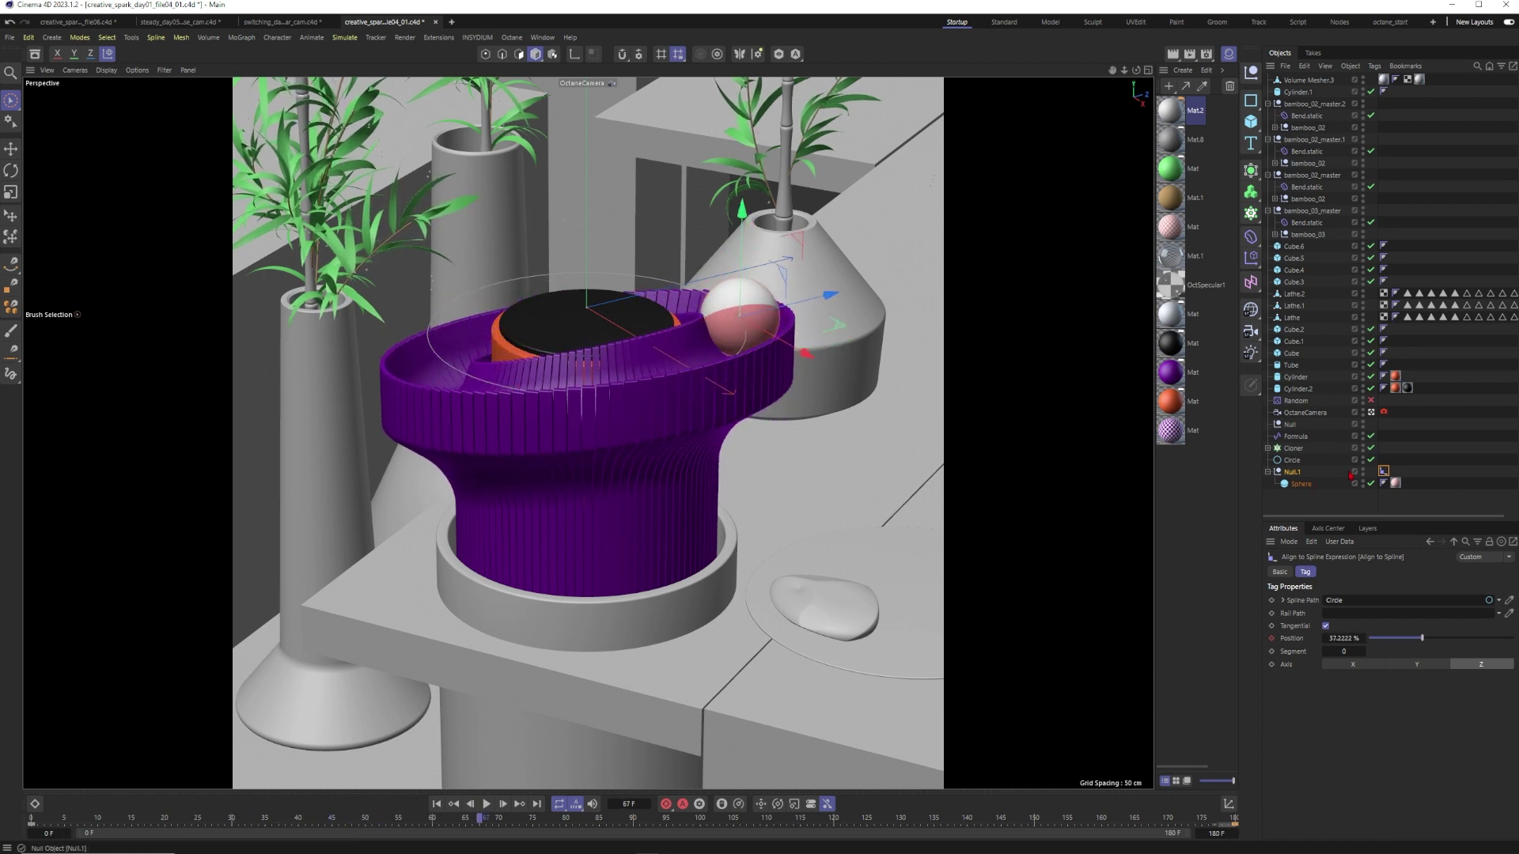
{"action": "left_click", "coordinate": [678, 312]}
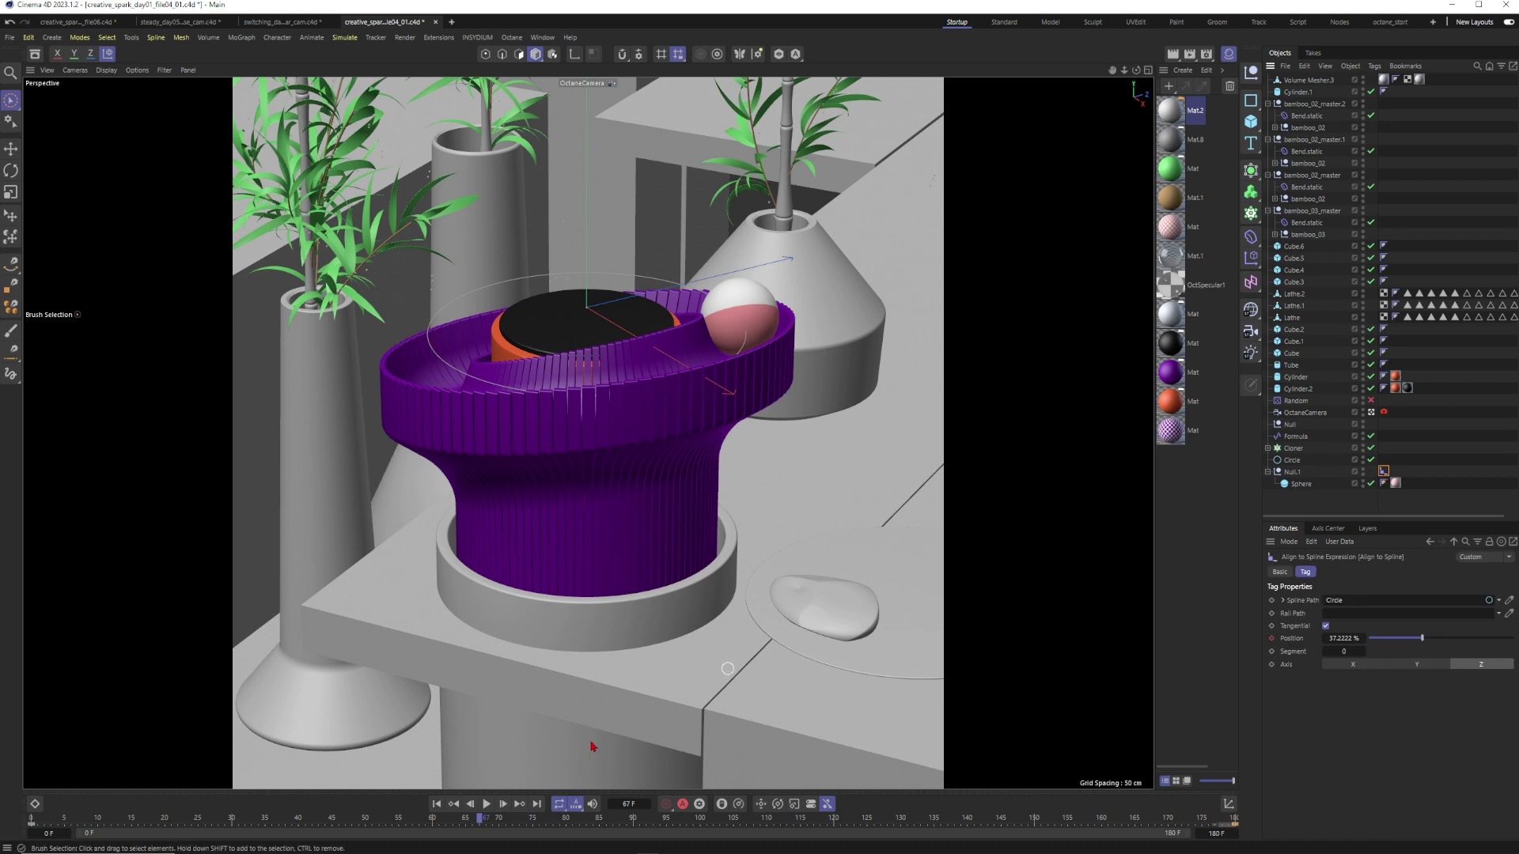
{"action": "key", "text": "F8"}
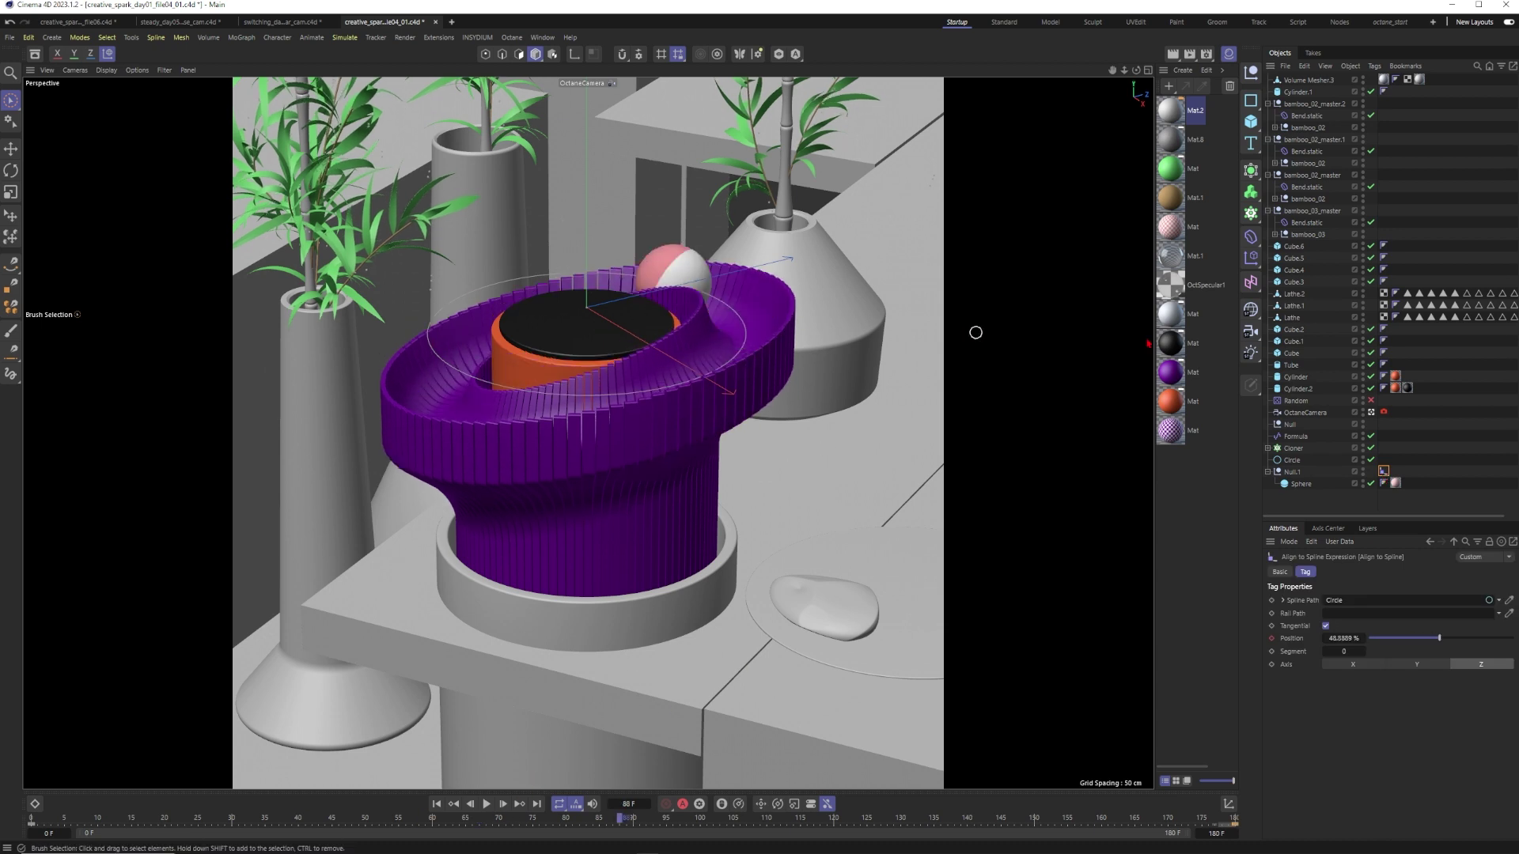
Step: Show the Formula effector's expression settings and scrub the timeline from the start to frame 132
{"action": "left_click", "coordinate": [912, 383]}
{"action": "left_click", "coordinate": [1359, 571]}
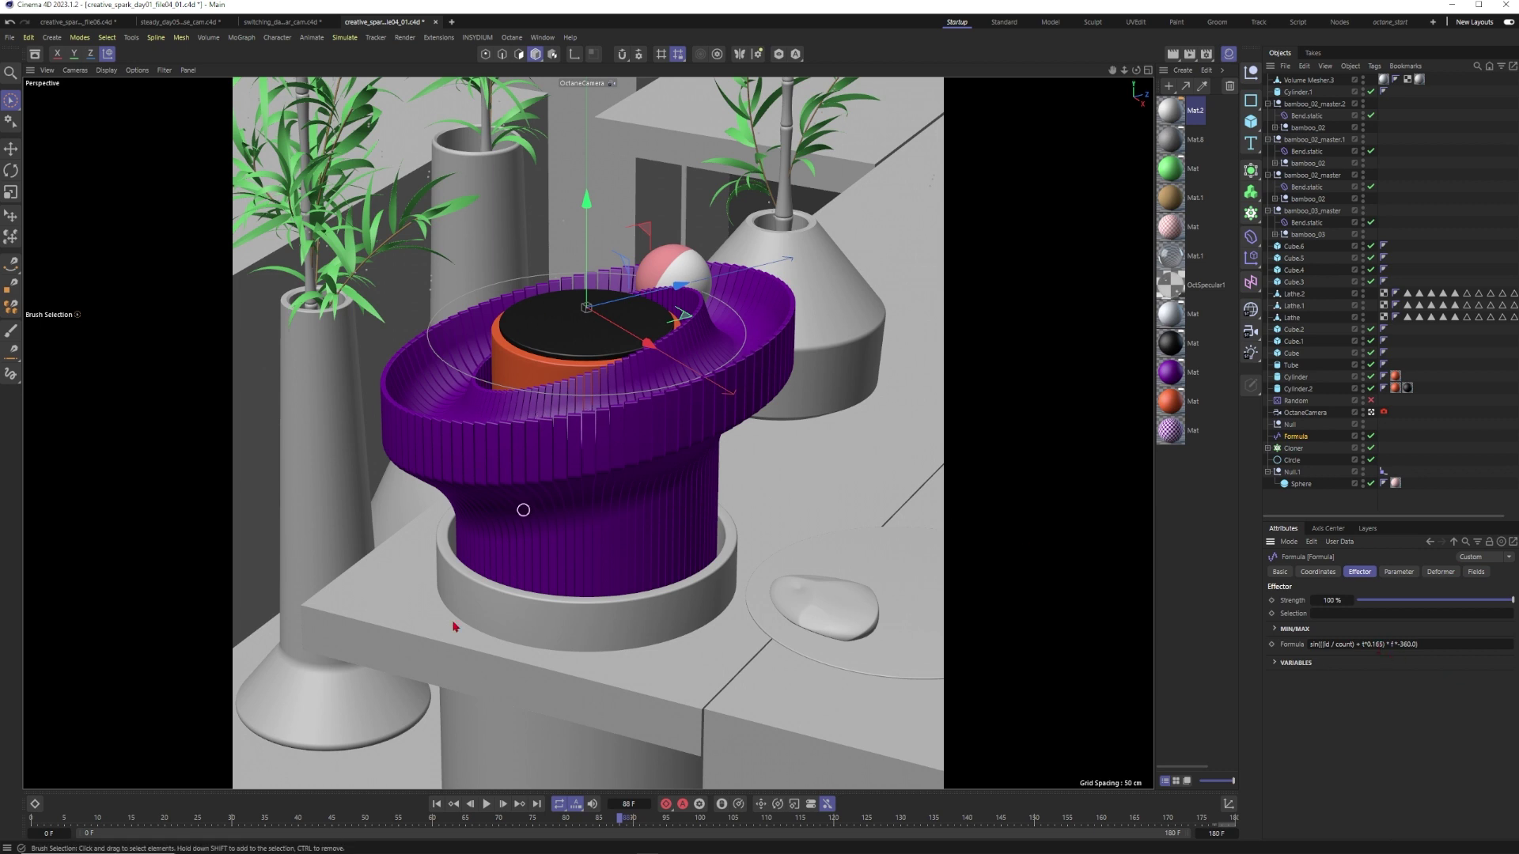
{"action": "left_click_drag", "start_coordinate": [180, 825], "coordinate": [32, 825]}
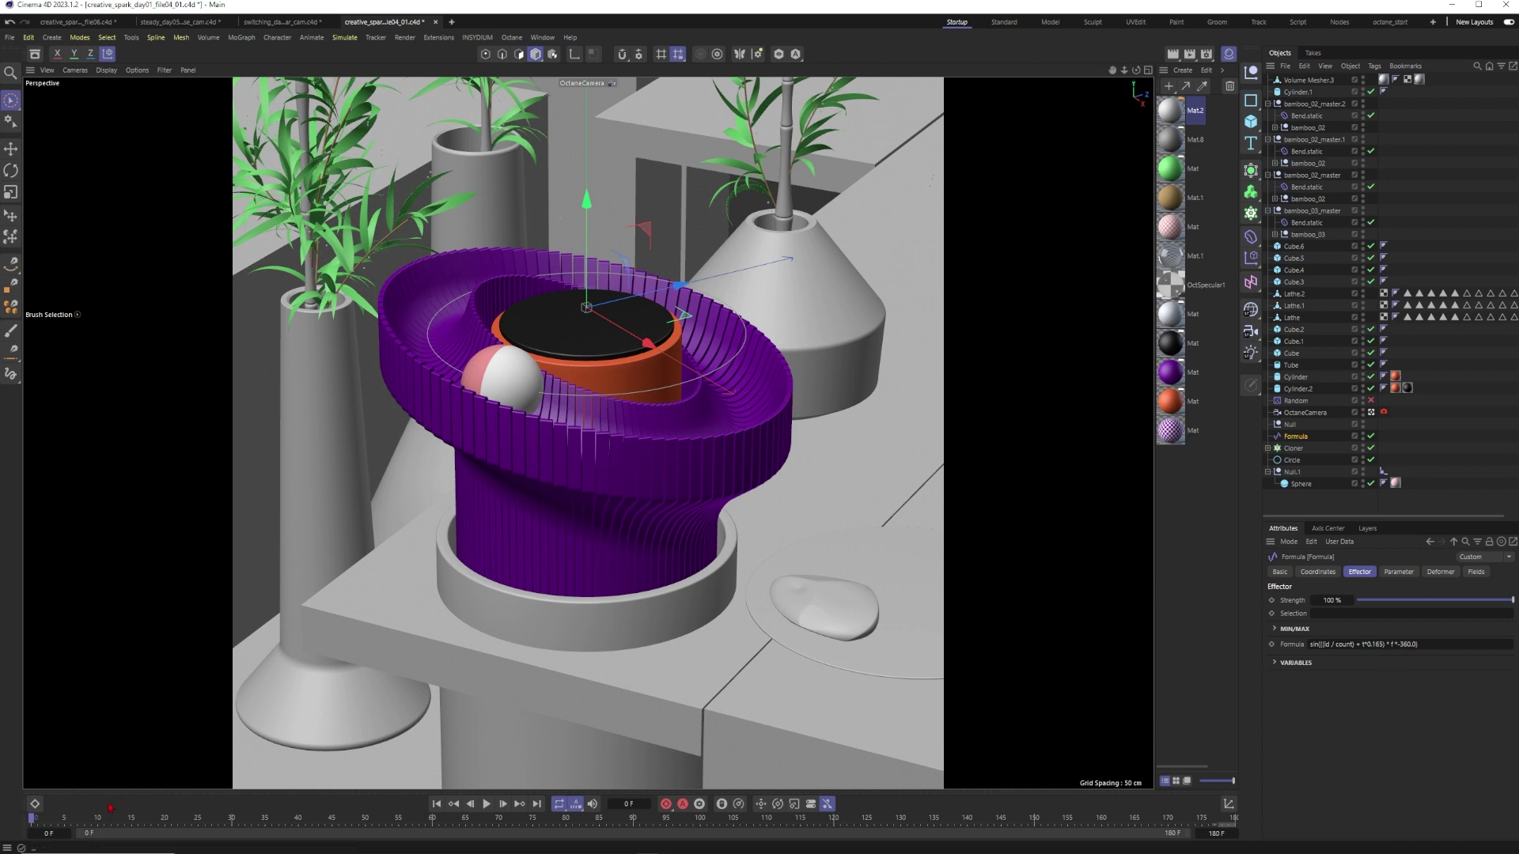
{"action": "left_click_drag", "start_coordinate": [870, 817], "coordinate": [31, 817]}
Step: Play the looping bowl animation through from frame 0 to 180
{"action": "key", "text": "F8"}
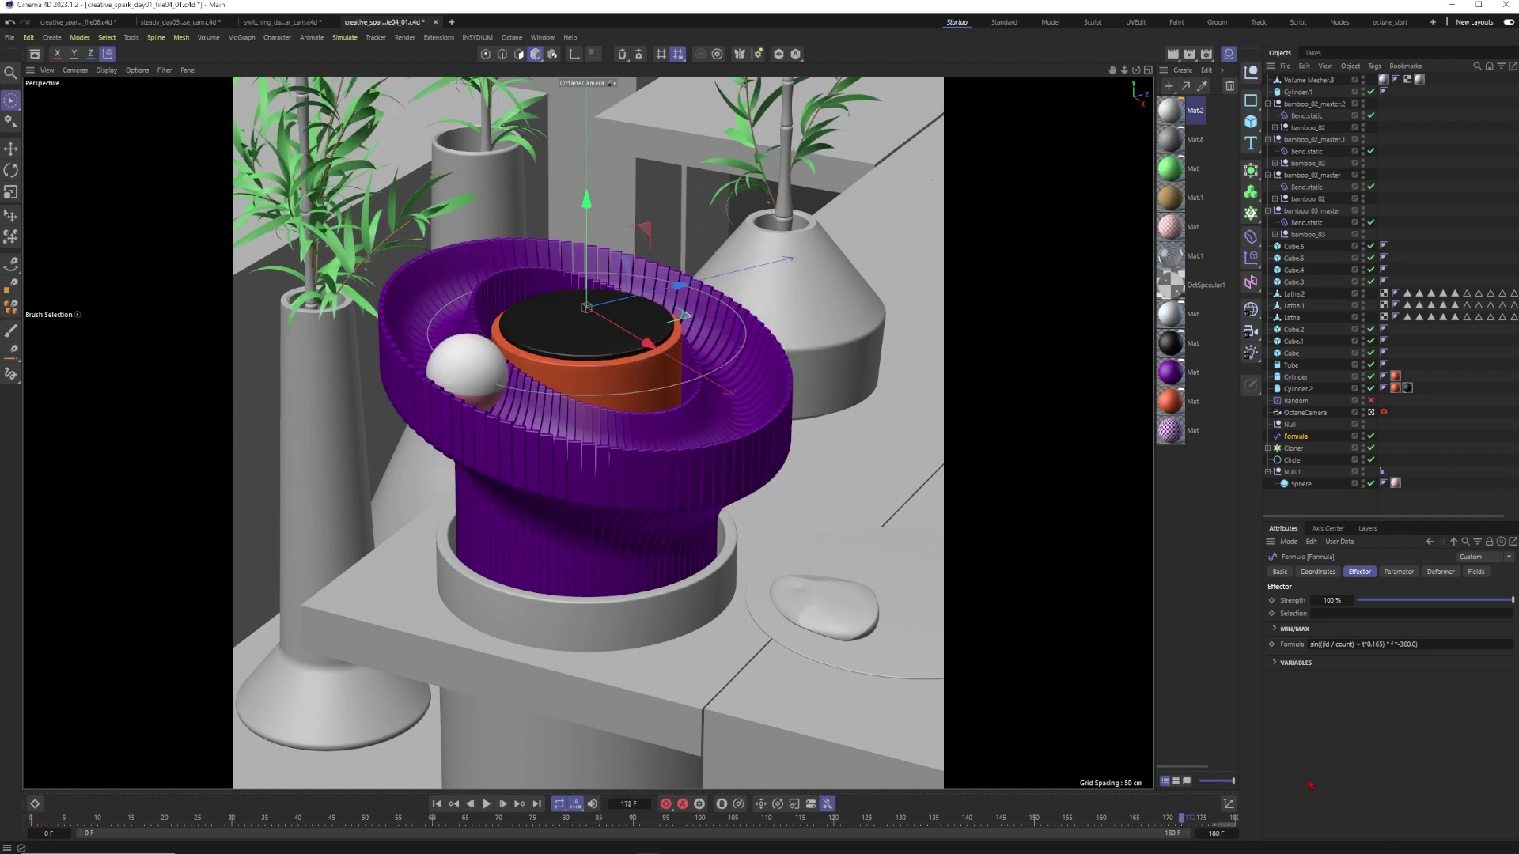
{"action": "key", "text": "F8"}
{"action": "key", "text": "shift+f"}
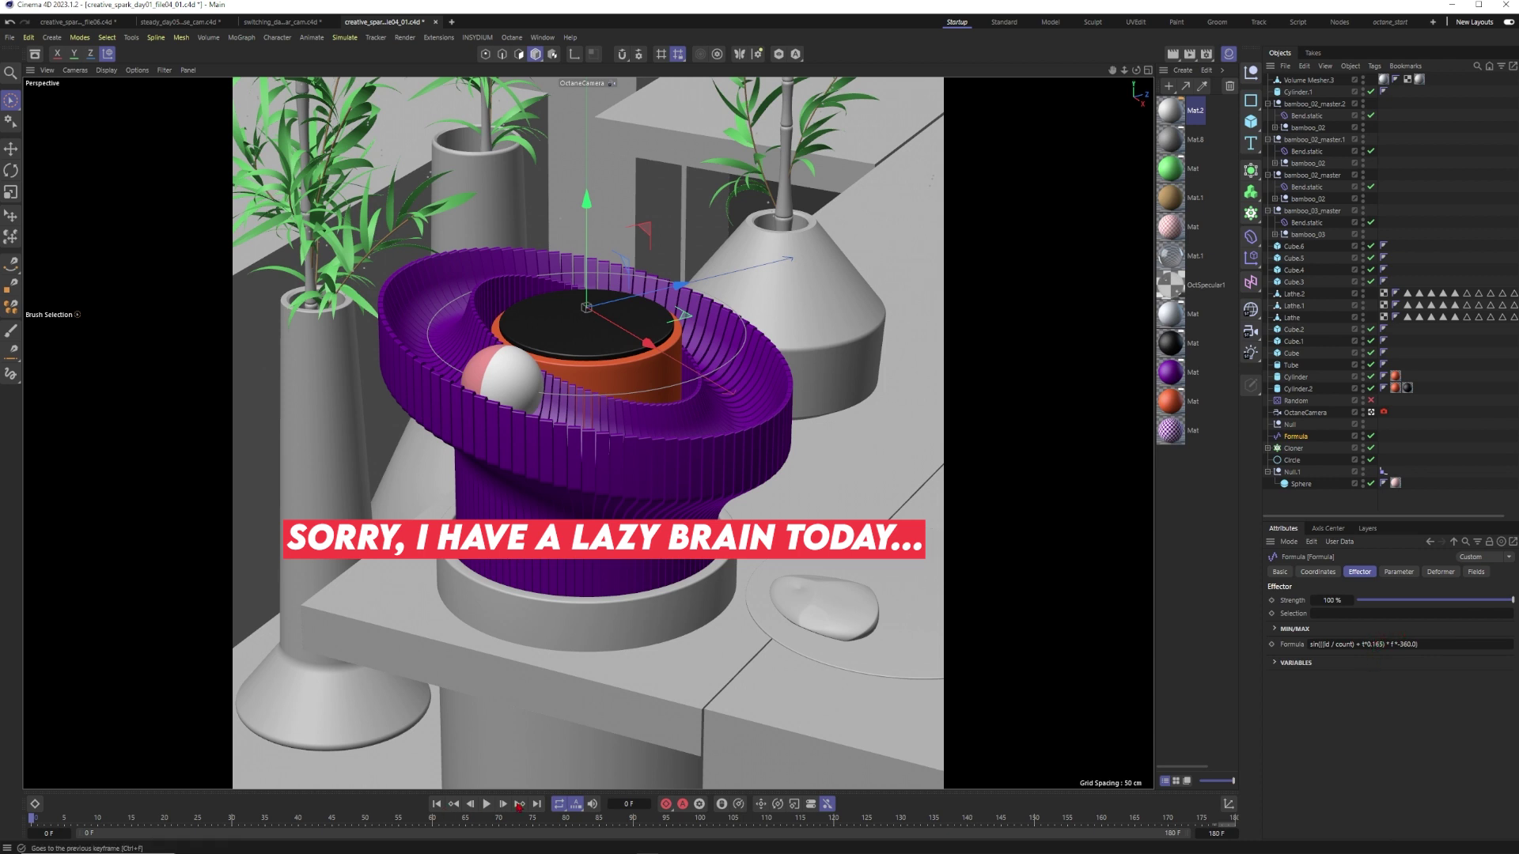
{"action": "key", "text": "F8"}
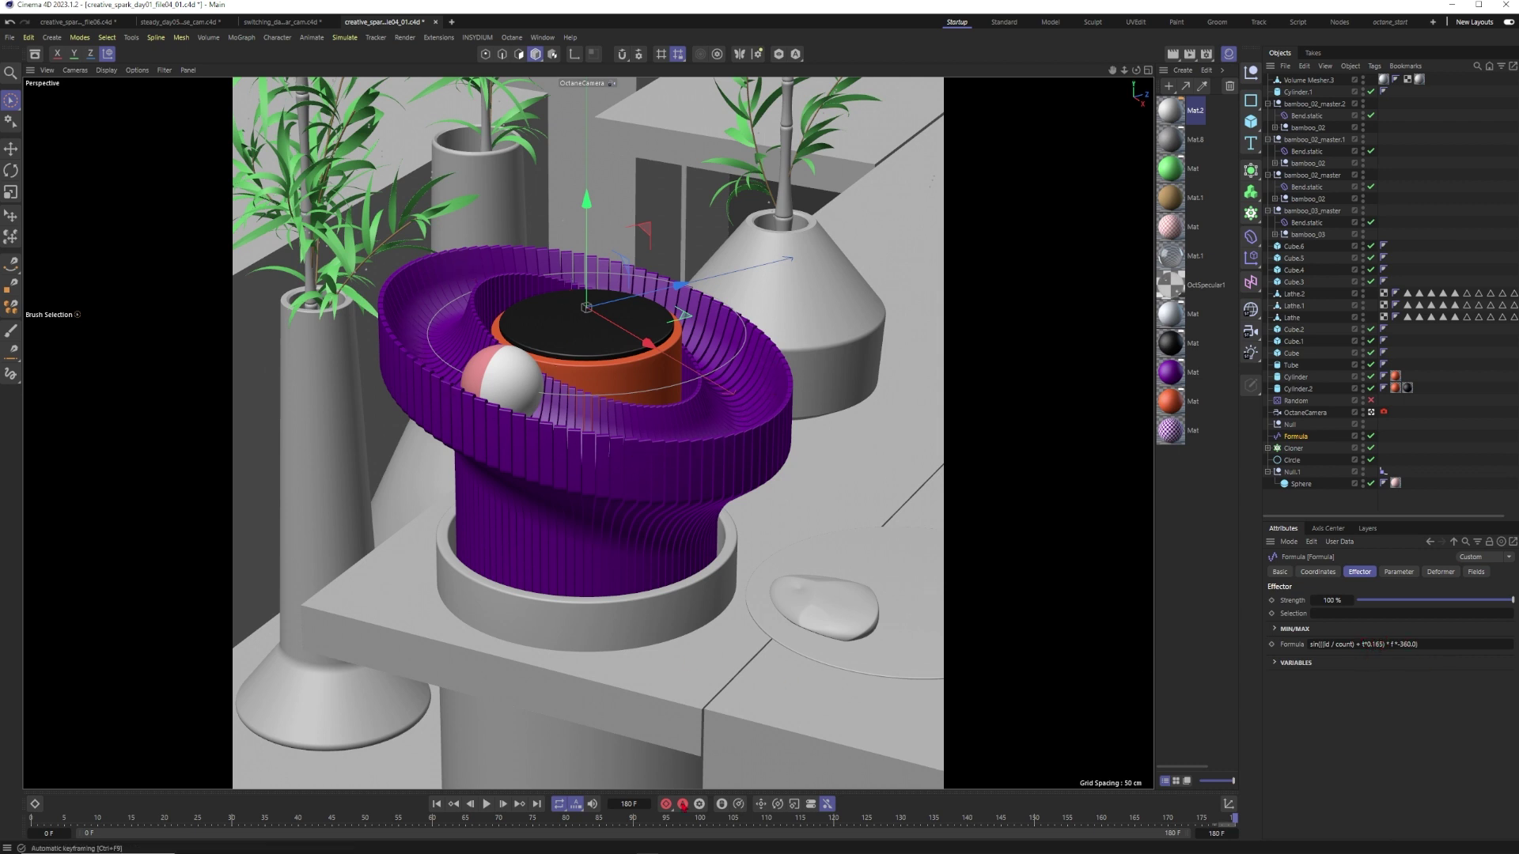
Step: Replace the time factor in the Formula expression with 3 after checking the last frame
{"action": "left_click", "coordinate": [666, 819]}
{"action": "left_click_drag", "start_coordinate": [690, 820], "coordinate": [1155, 844]}
{"action": "double_click", "coordinate": [1379, 644]}
{"action": "type", "text": "3"}
{"action": "key", "text": "Return"}
Step: Scrub and play the animation to check the purple bowl's new ripple speed
{"action": "left_click_drag", "start_coordinate": [791, 820], "coordinate": [1226, 817]}
{"action": "left_click_drag", "start_coordinate": [1223, 823], "coordinate": [177, 821]}
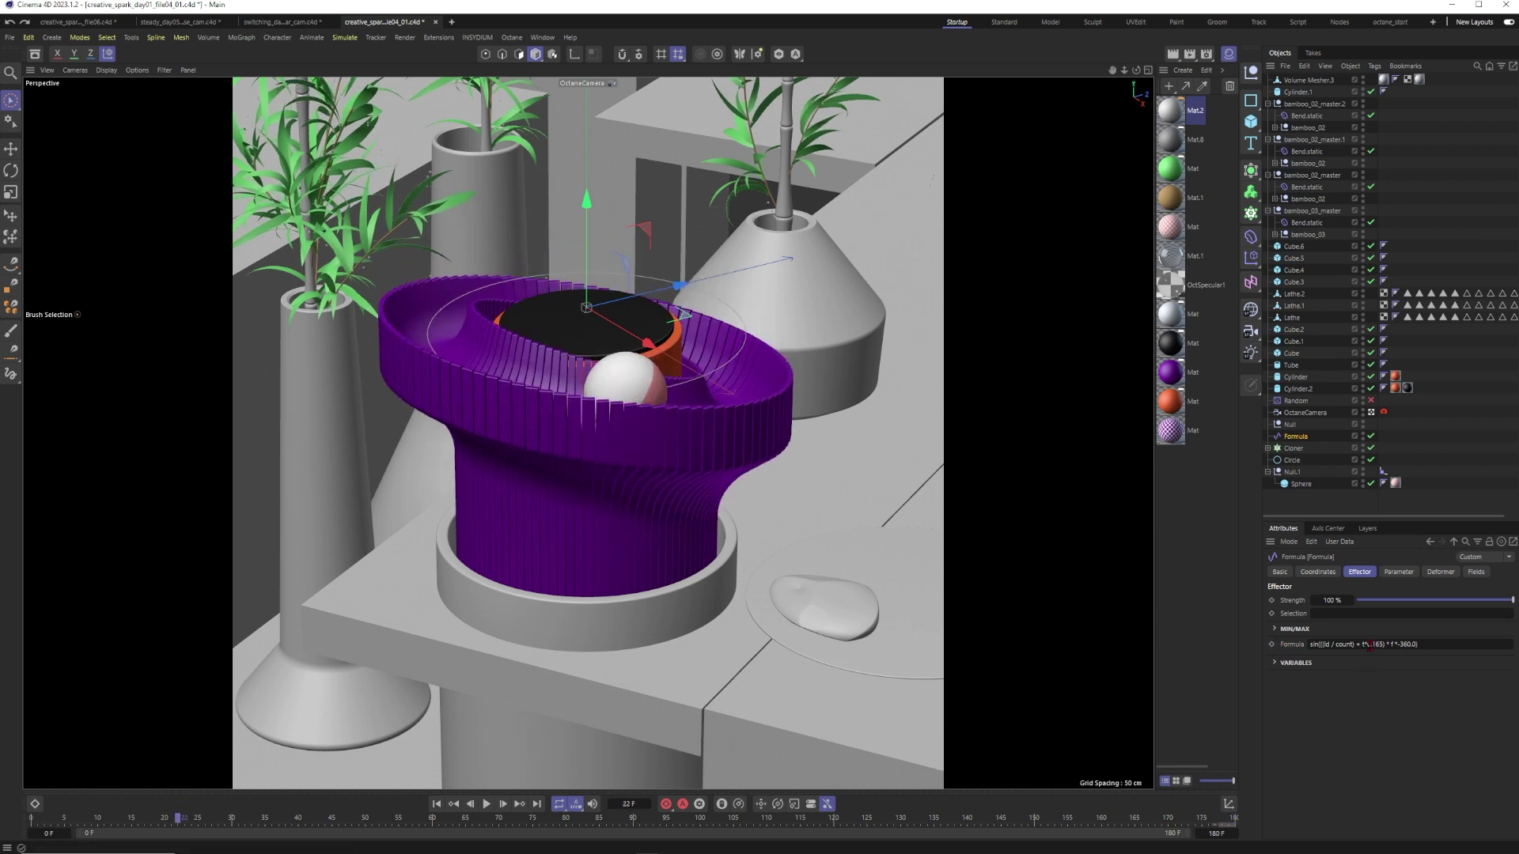
{"action": "left_click", "coordinate": [486, 803]}
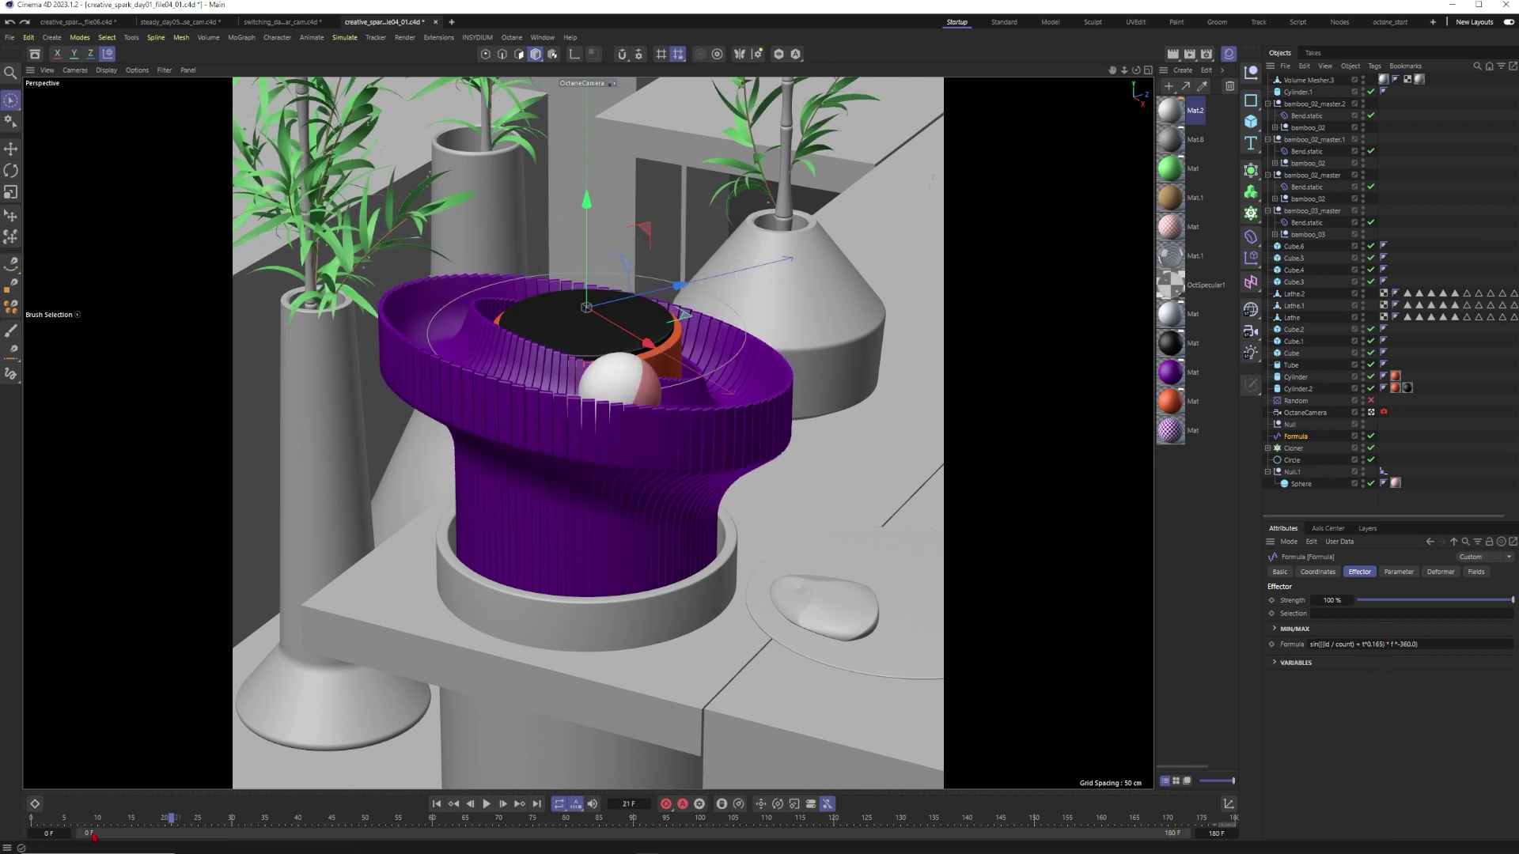